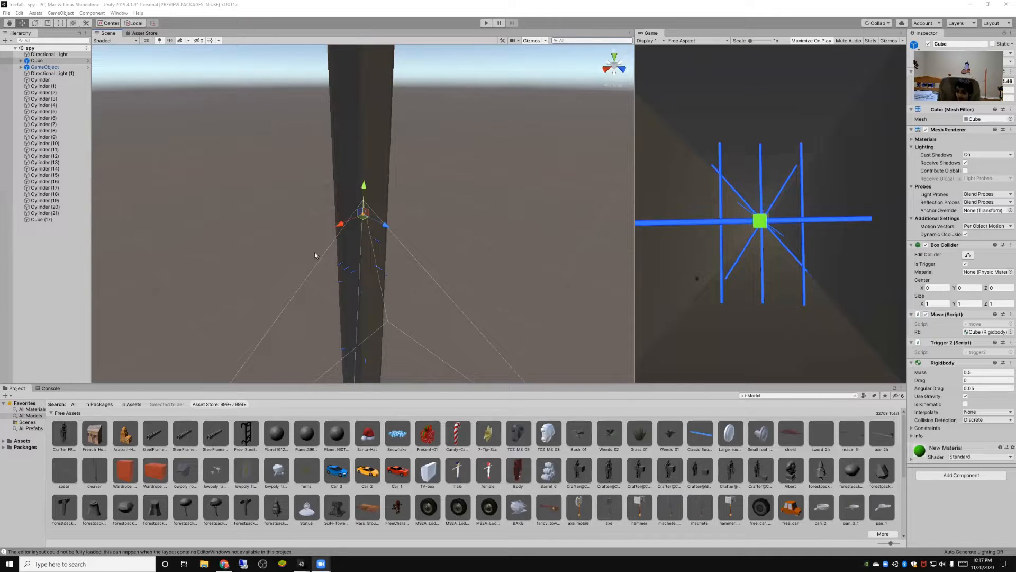
# - Import the free Low-poly Sports car #20 package from the Asset Store and return to the scene view
pyautogui.click(142, 33)
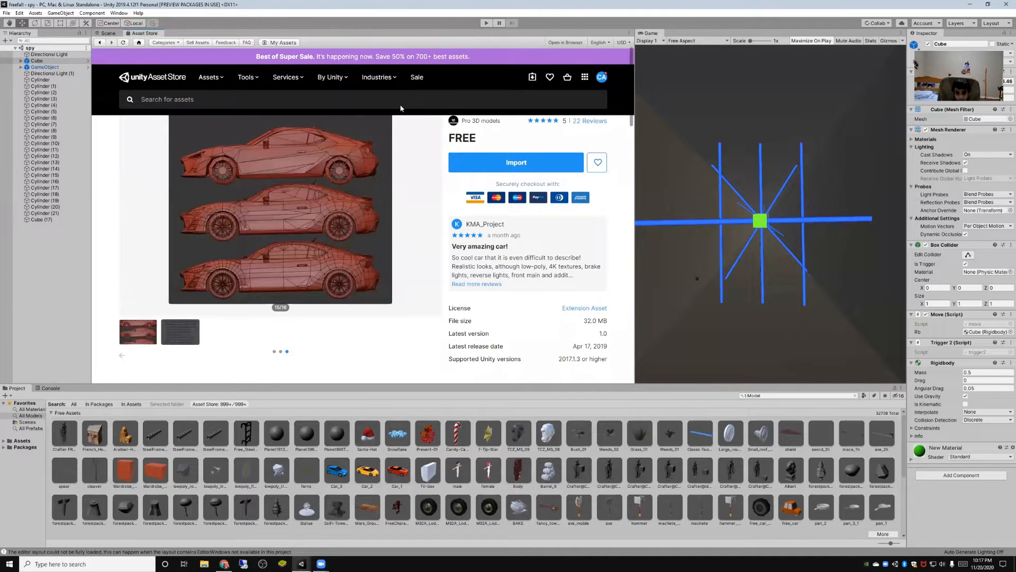
pyautogui.scroll(1, 423, 232)
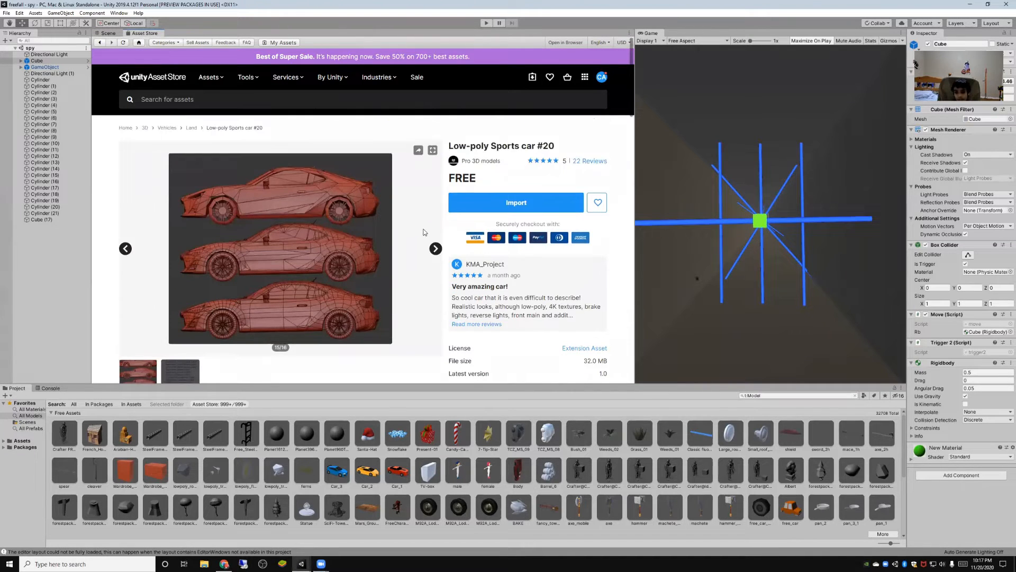
pyautogui.click(477, 201)
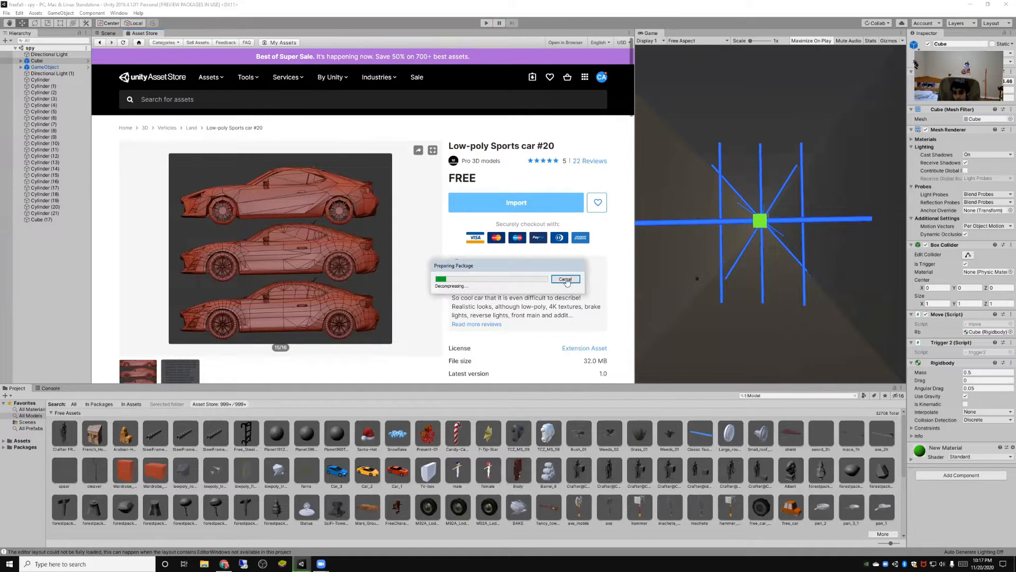
pyautogui.click(106, 33)
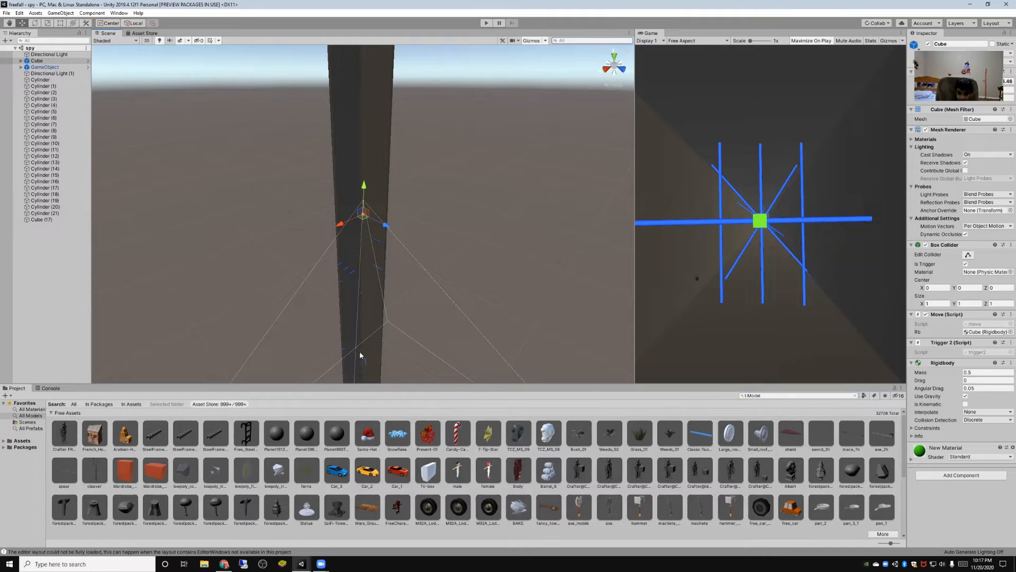
# - Check the project's scenes and prefabs, and list all models available in the project
pyautogui.click(28, 422)
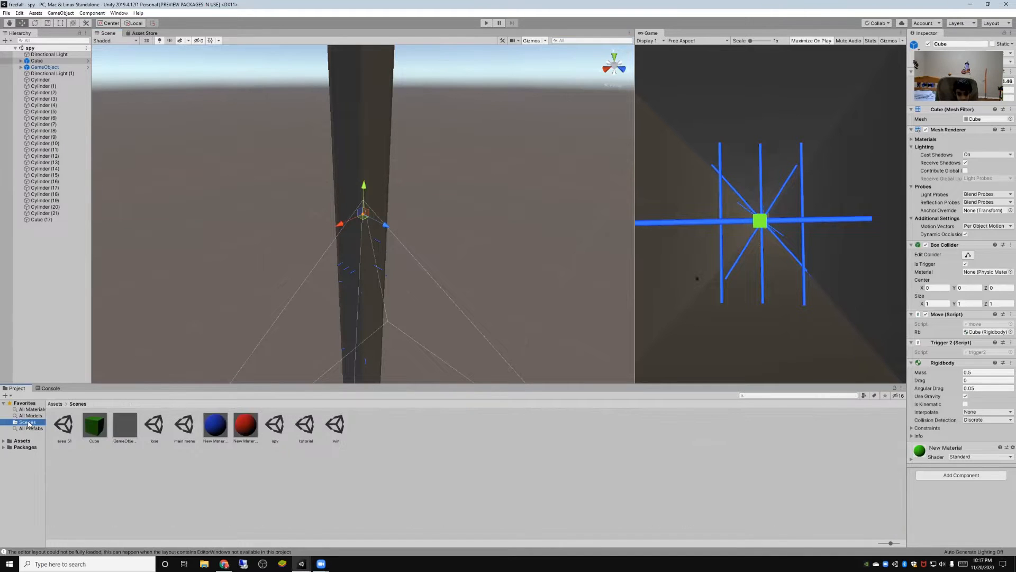
pyautogui.click(29, 428)
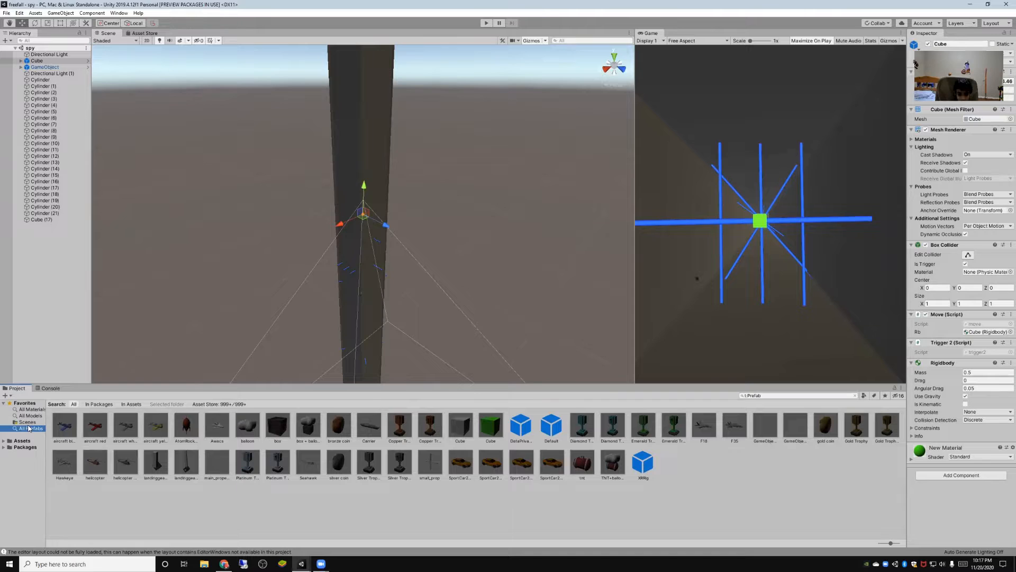
pyautogui.click(31, 416)
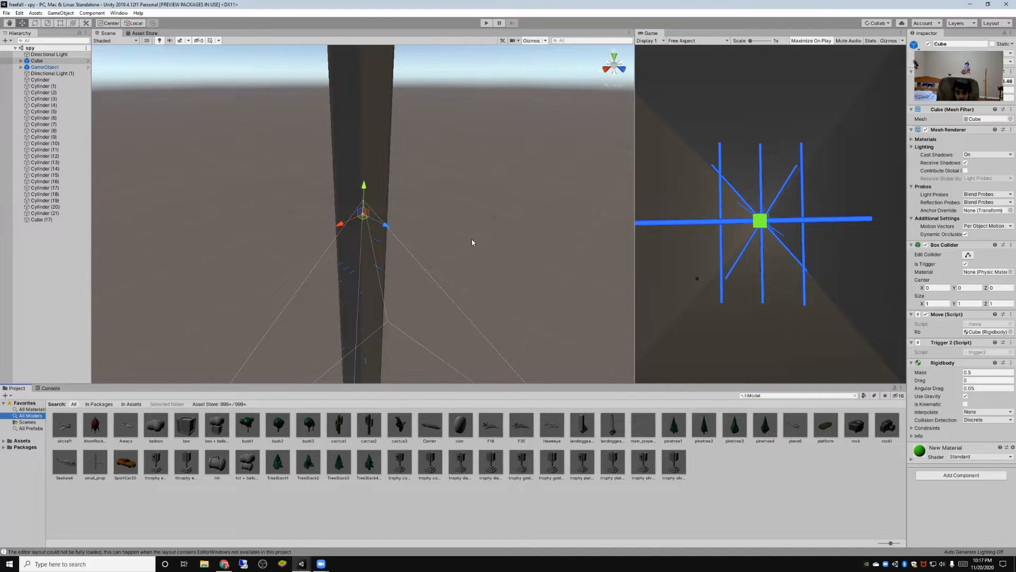
# - Search the Asset Store for "all" and return to the scene view
pyautogui.click(138, 34)
pyautogui.click(184, 101)
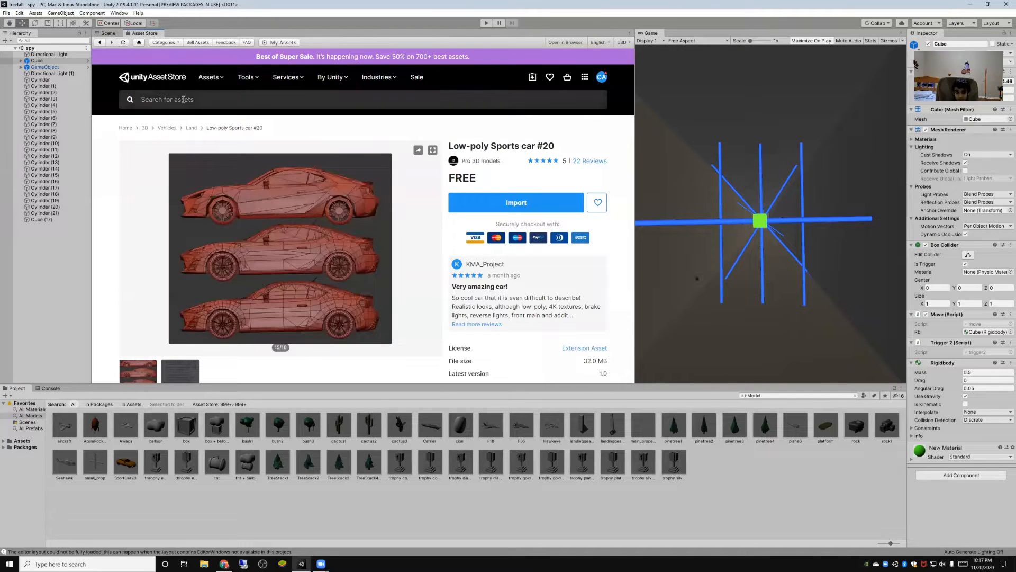
pyautogui.click(150, 136)
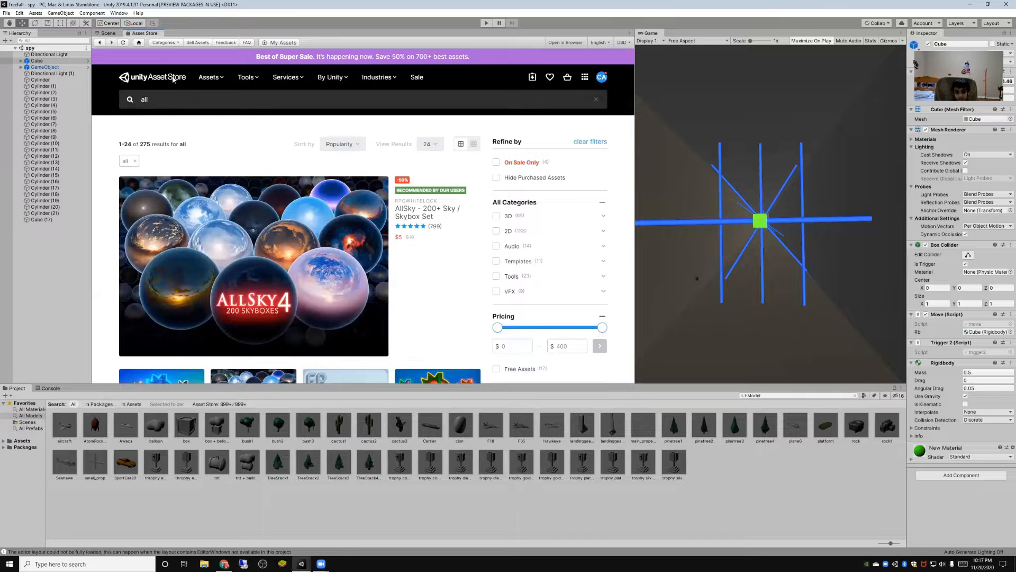
pyautogui.click(108, 33)
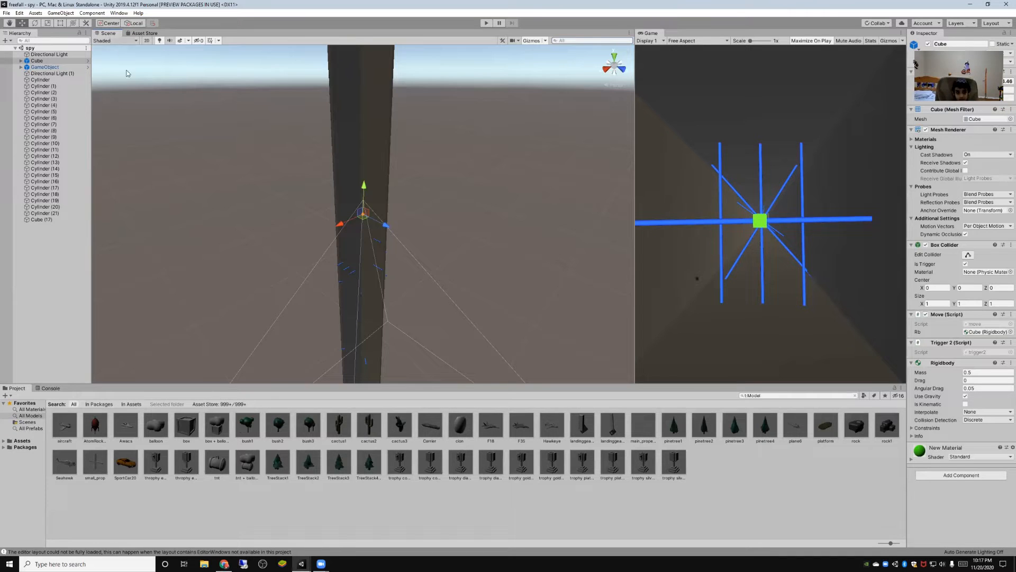
# - Switch to the browser and look through the Asset Store results for gold
pyautogui.click(224, 563)
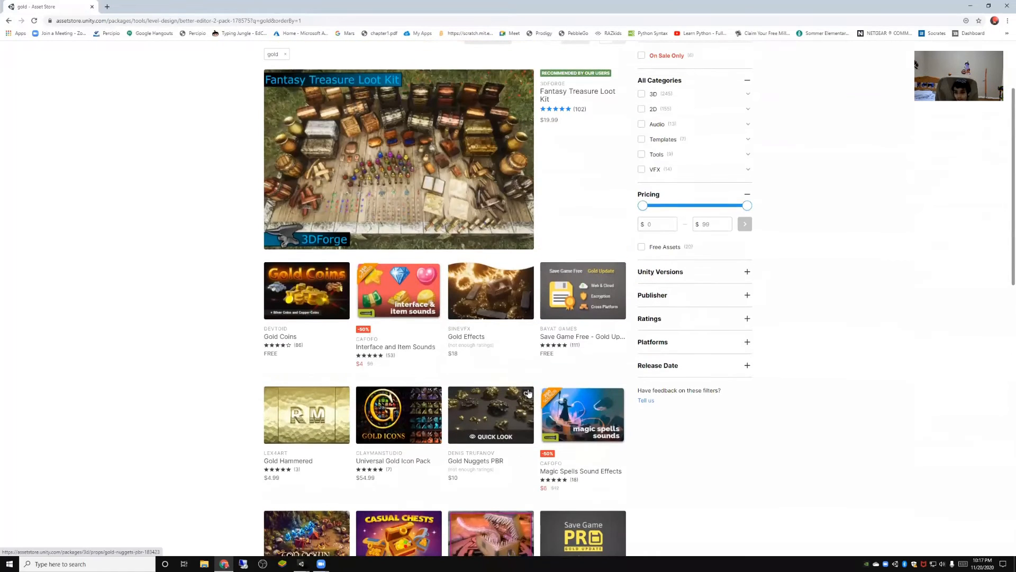
pyautogui.scroll(-13, 609, 244)
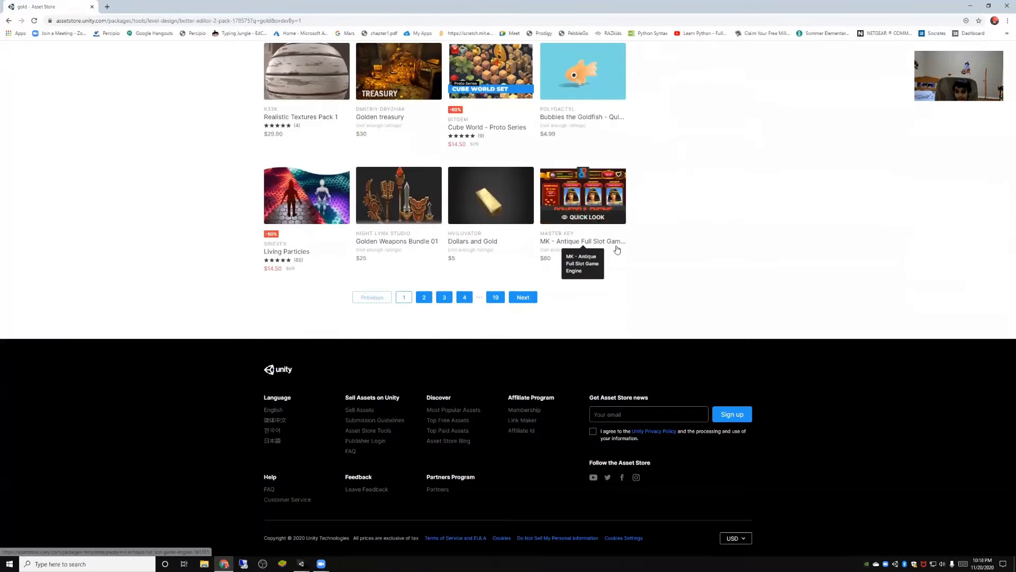
pyautogui.scroll(5, 712, 261)
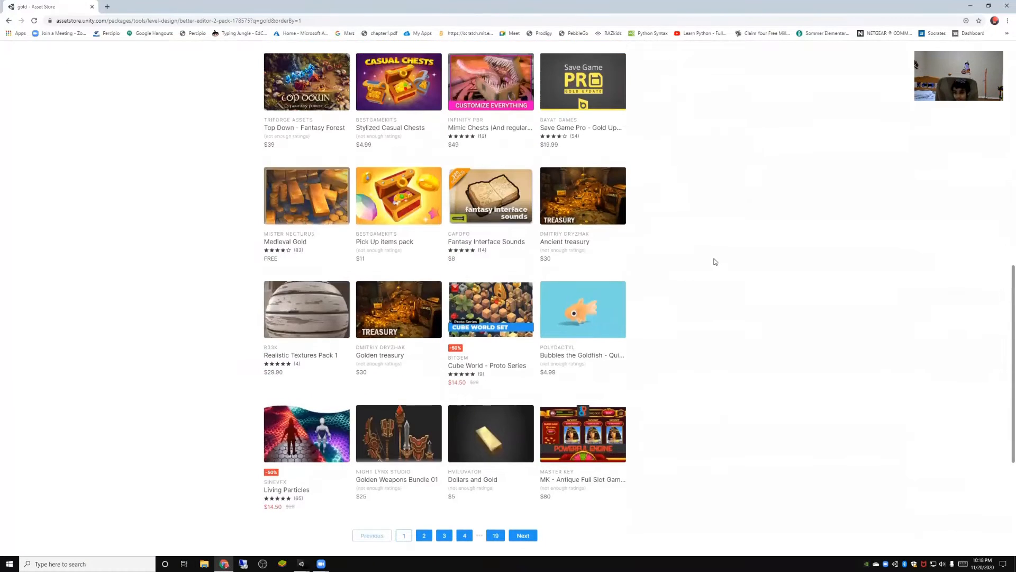
pyautogui.click(972, 5)
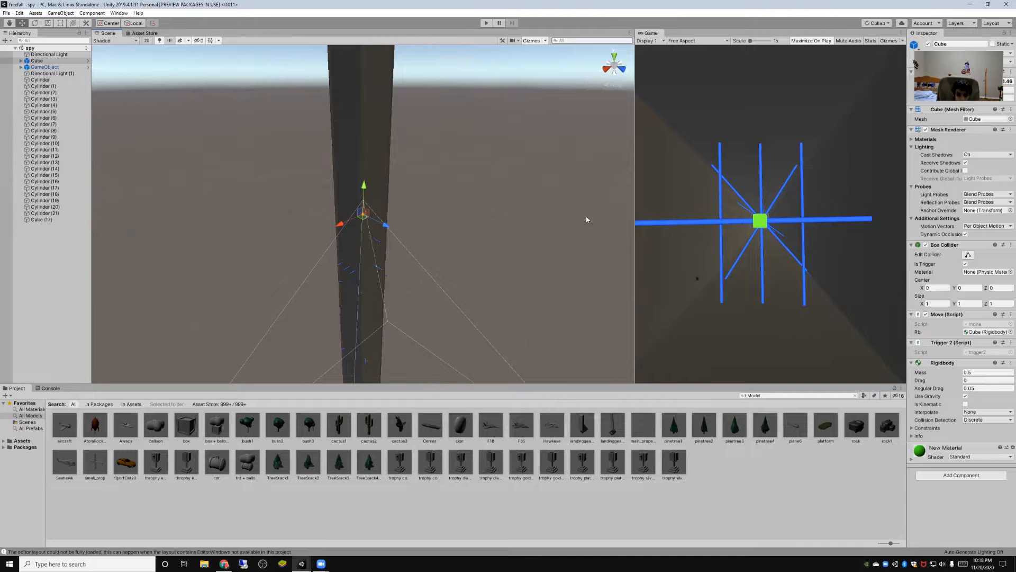
# - View the shaft from the top and place the SportCar20 model in it, beside the end of the central blue cylinder
pyautogui.scroll(5, 587, 219)
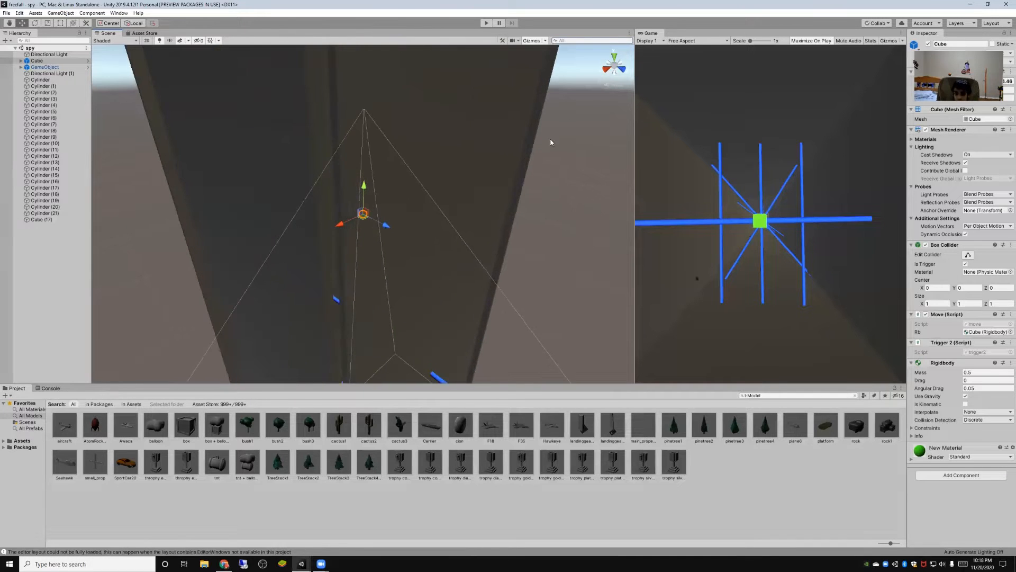
pyautogui.scroll(4, 550, 142)
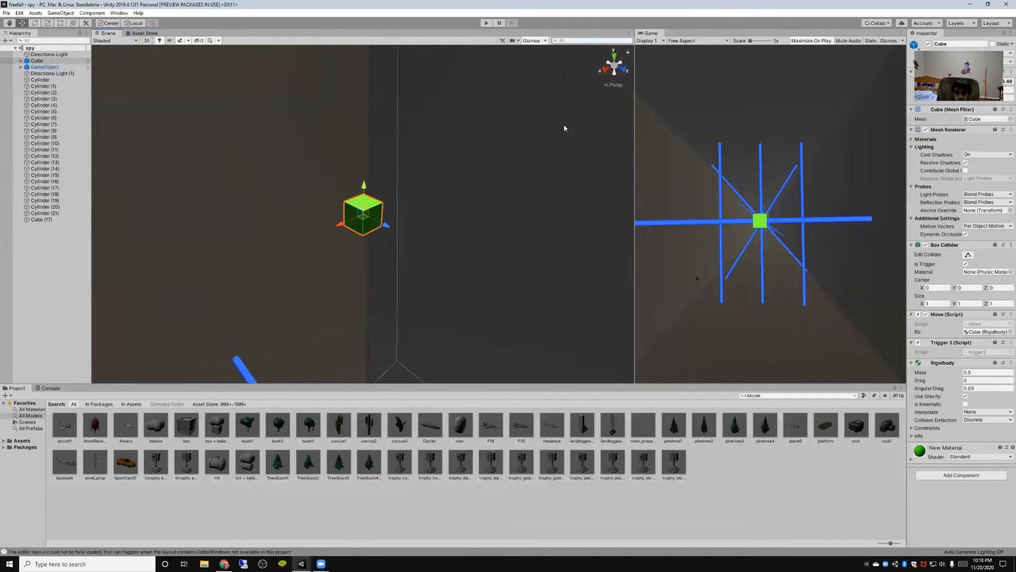
pyautogui.click(612, 57)
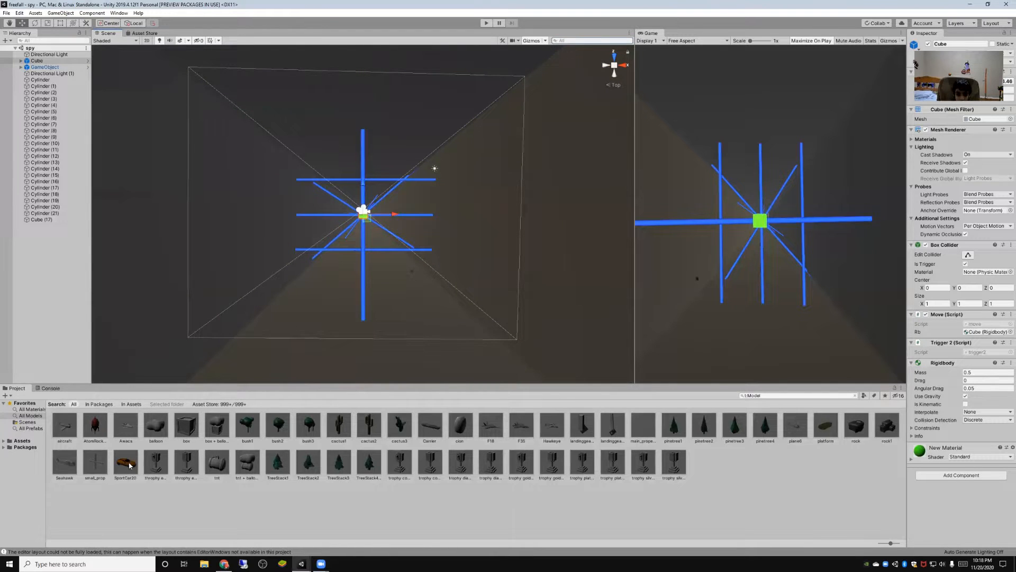
pyautogui.moveTo(129, 465); pyautogui.dragTo(365, 379)
pyautogui.scroll(-2, 379, 332)
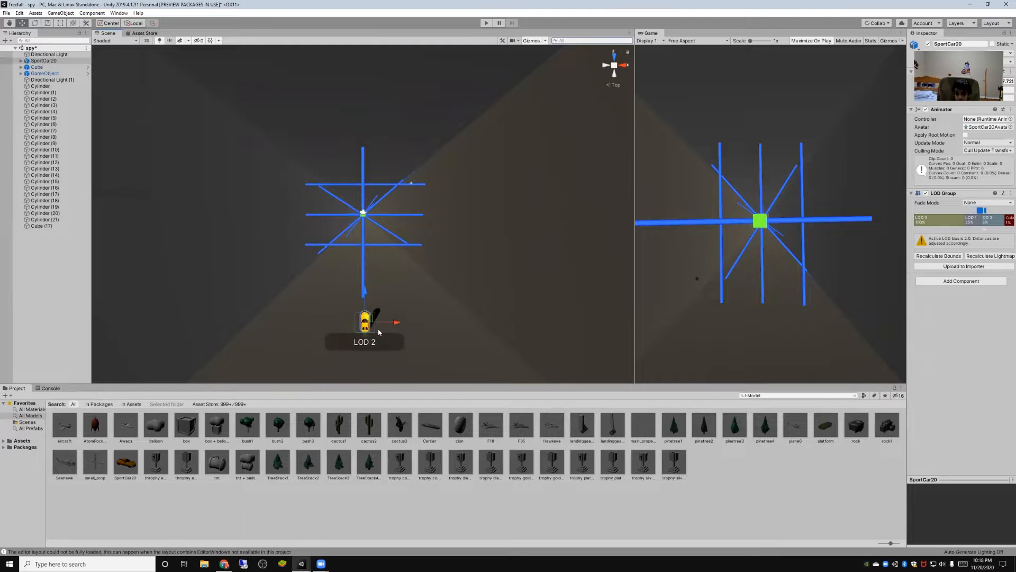
pyautogui.scroll(-1, 379, 332)
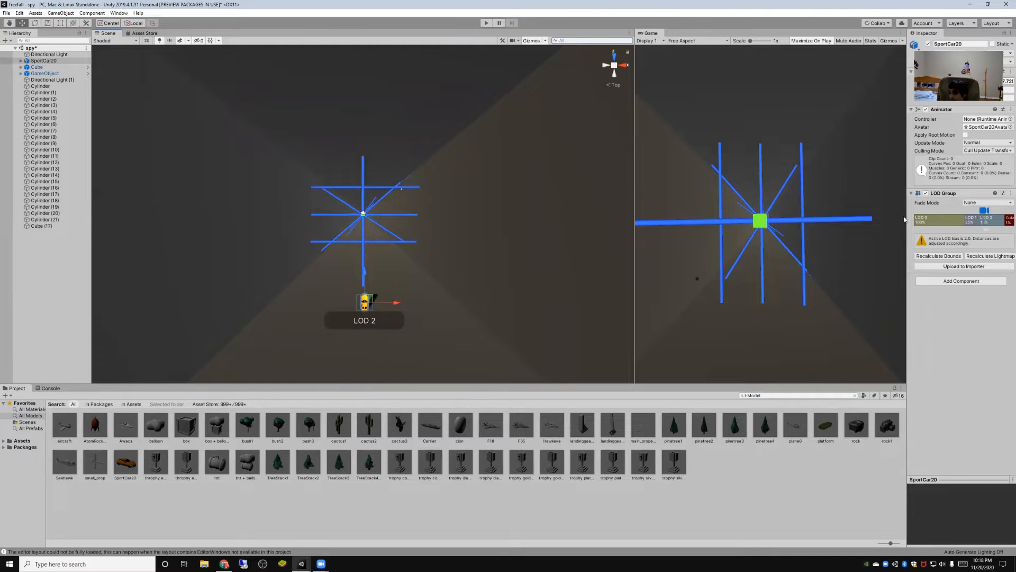
# - Remove the LOD Group component from SportCar20
pyautogui.click(925, 193)
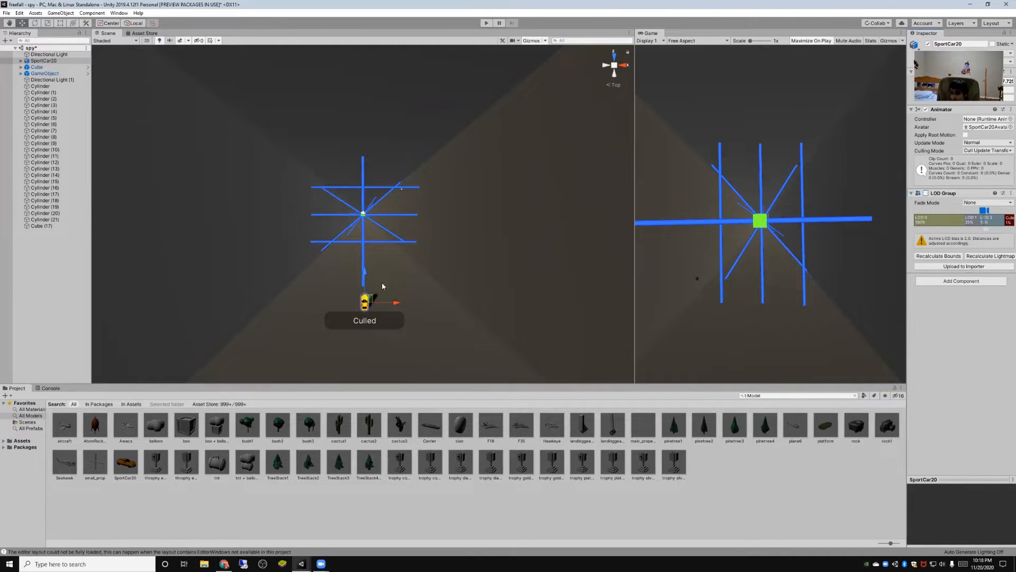
pyautogui.rightClick(960, 194)
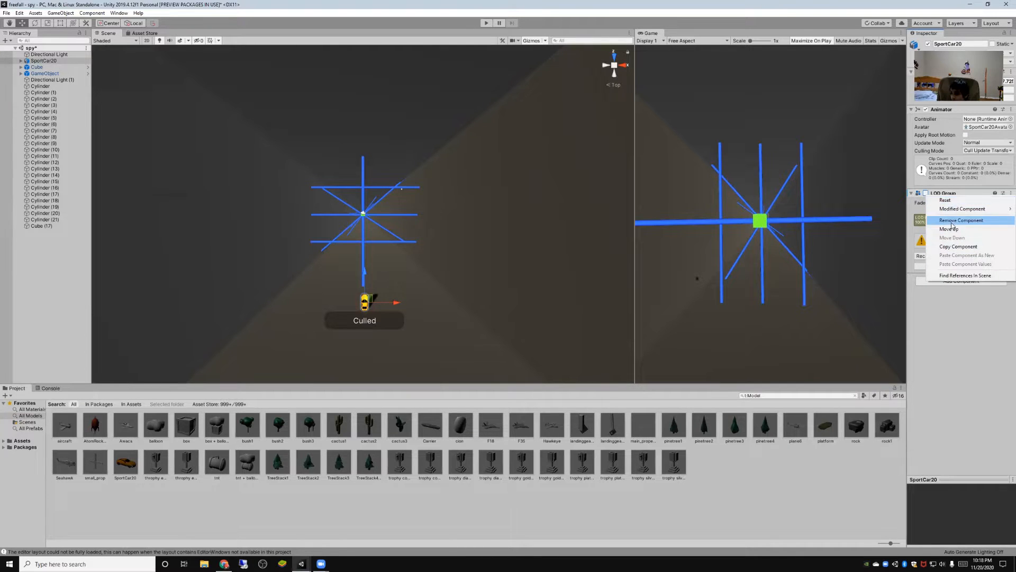
pyautogui.click(958, 220)
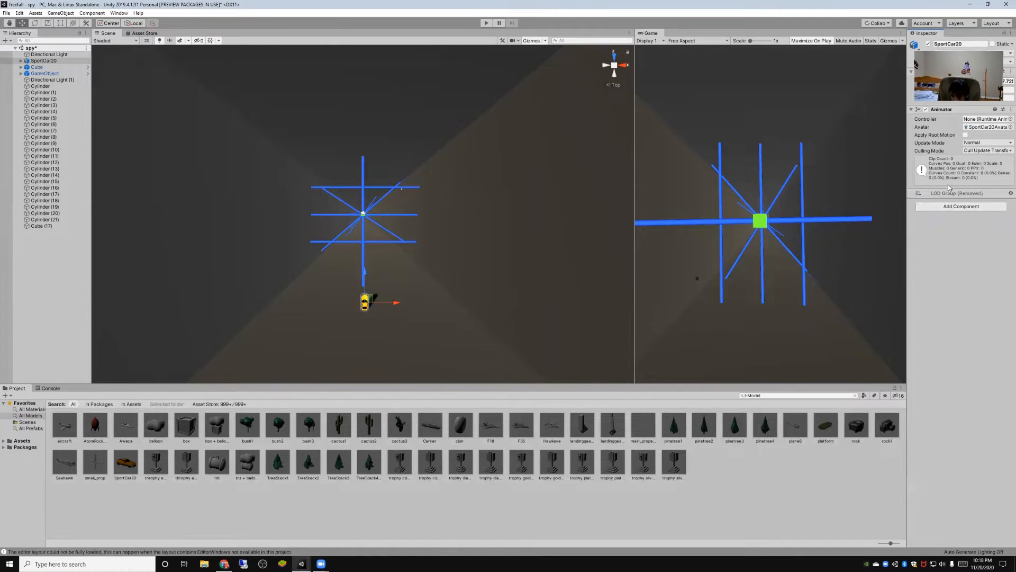
# - Rotate SportCar20 so it stands on end in the shaft, and move it along the X axis away from the central cylinder
pyautogui.click(34, 23)
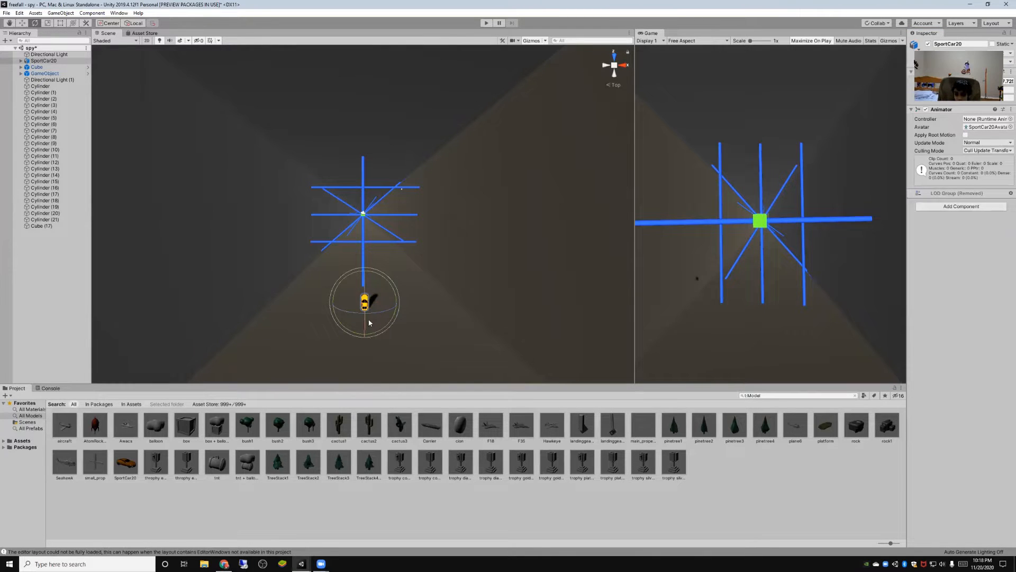
pyautogui.moveTo(369, 322); pyautogui.dragTo(360, 245)
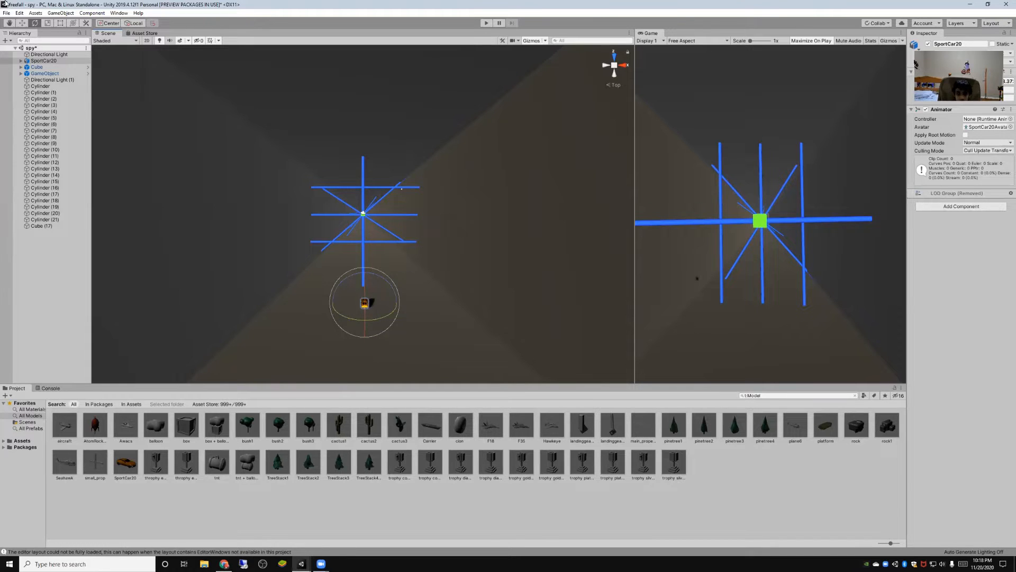
pyautogui.click(22, 23)
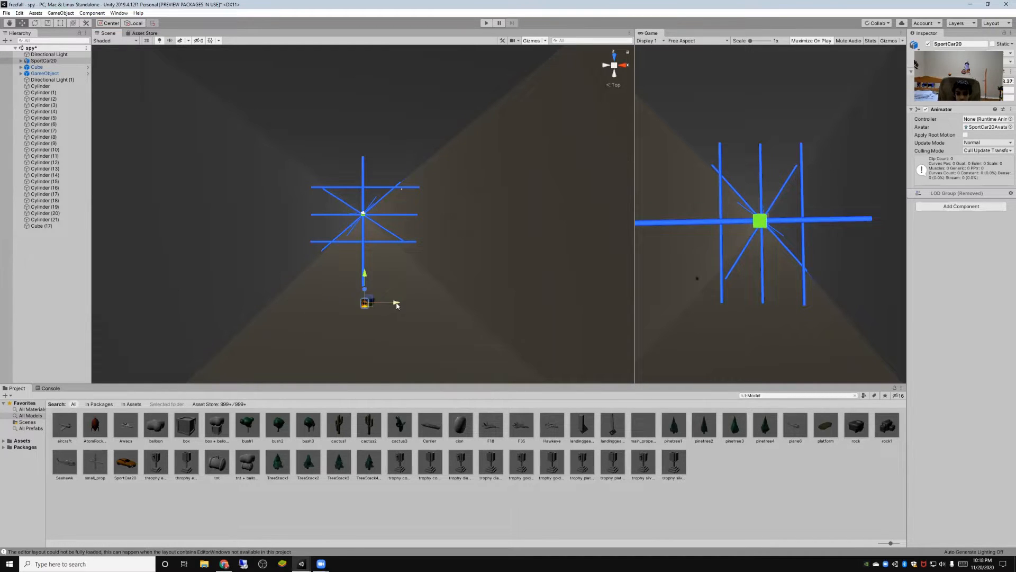
pyautogui.moveTo(391, 302); pyautogui.dragTo(416, 306)
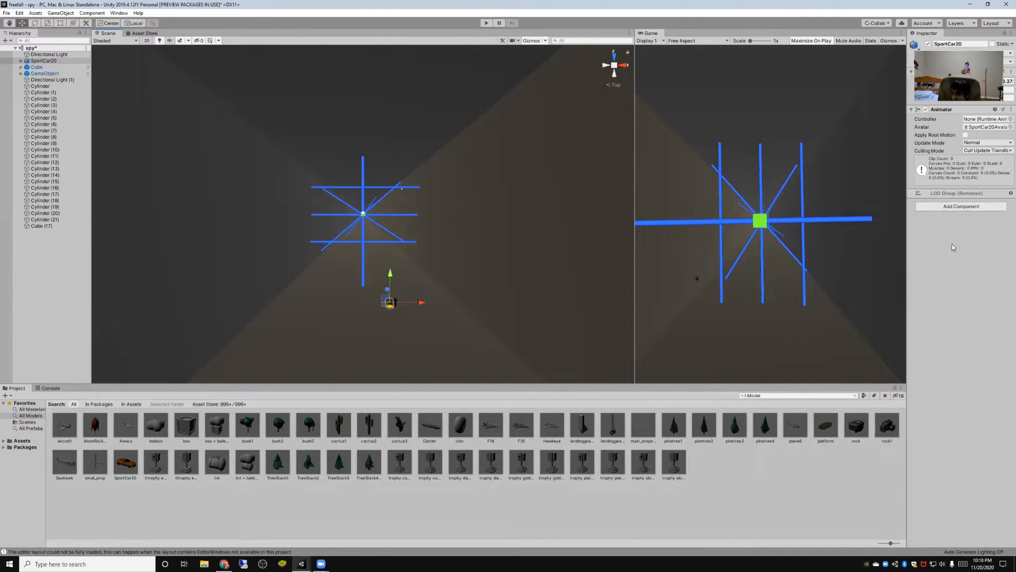
# - Add a 3D Rigidbody component to SportCar20
pyautogui.click(962, 208)
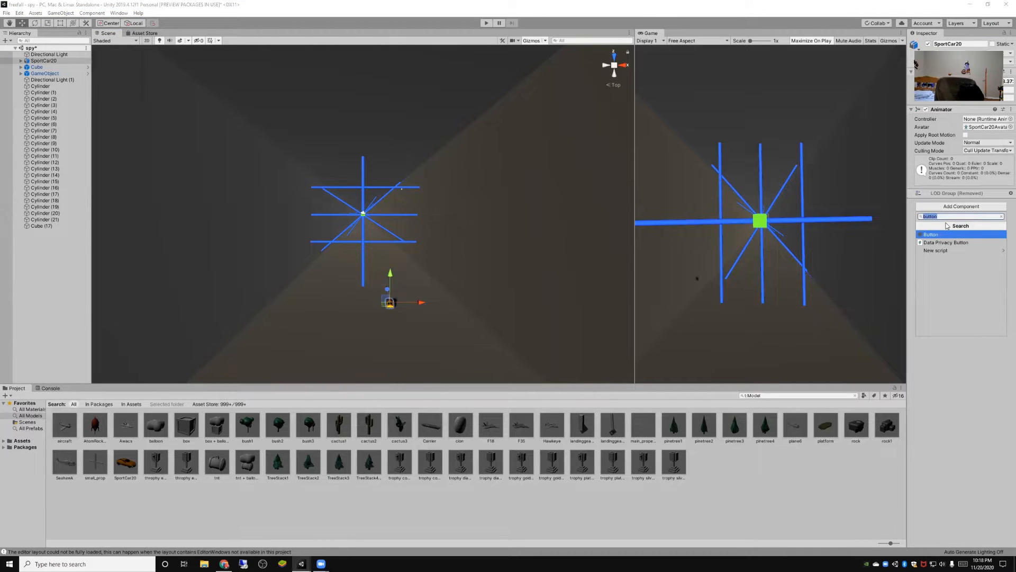
pyautogui.write('rigidbo')
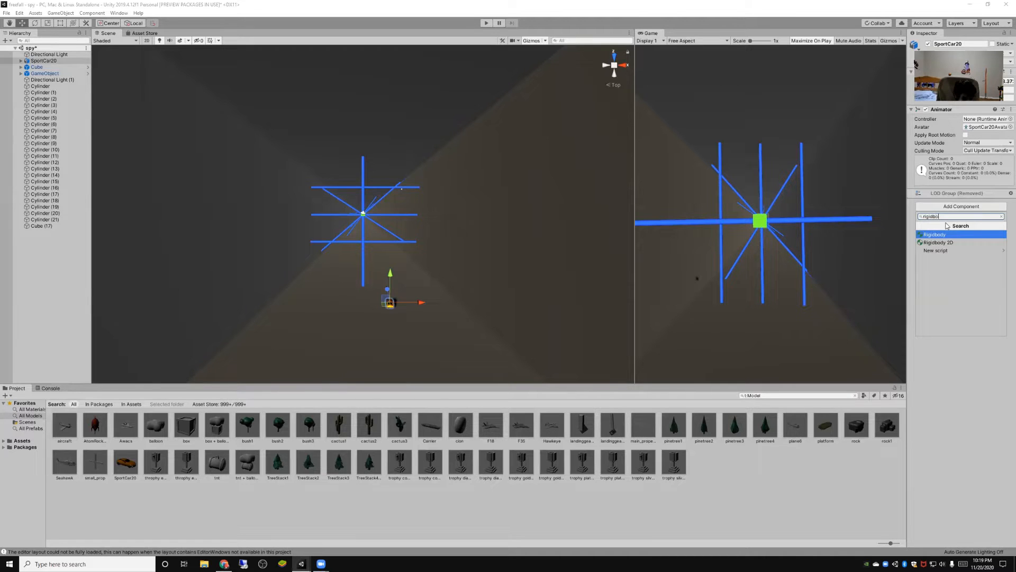
pyautogui.write('dy')
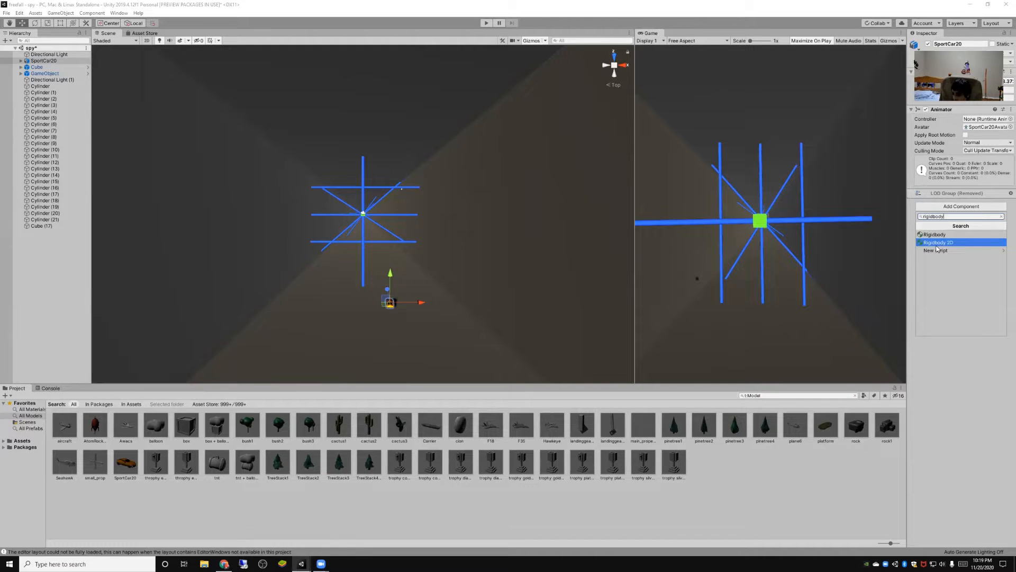
pyautogui.click(937, 235)
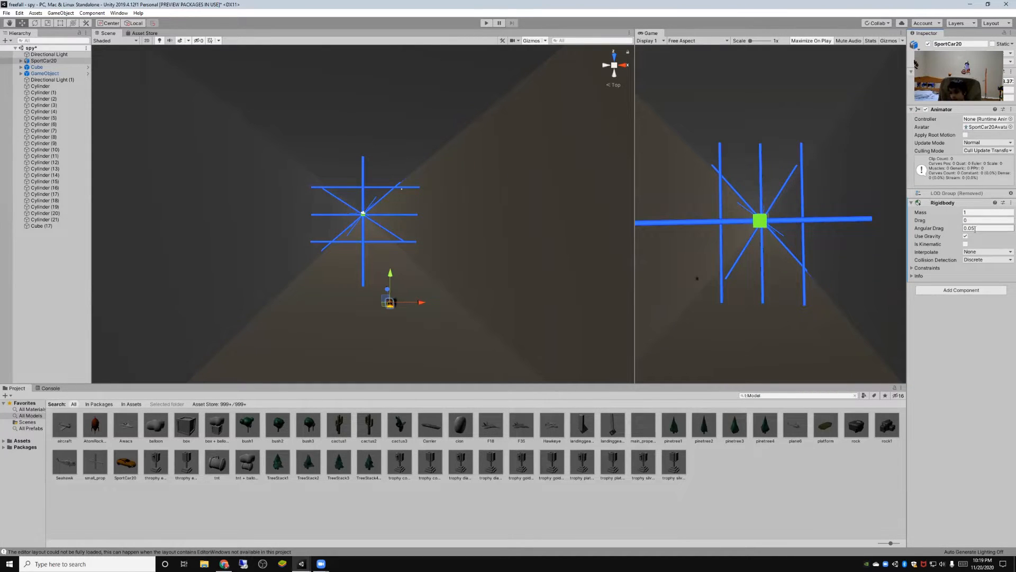
# - Playtest the level to check how the car falls, return home from the lose screen, and stop play mode after another run
pyautogui.click(485, 23)
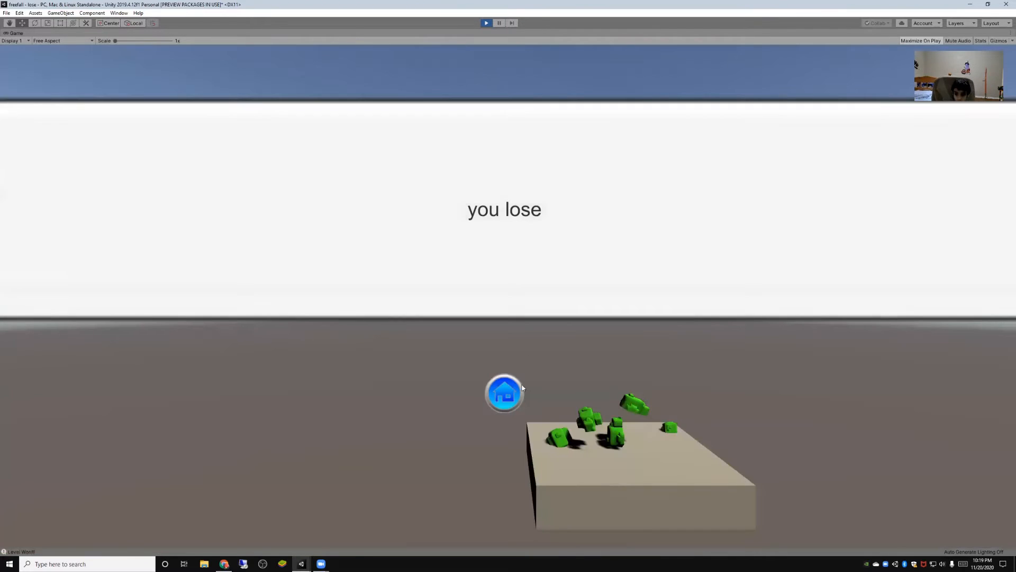
pyautogui.click(509, 407)
pyautogui.click(486, 25)
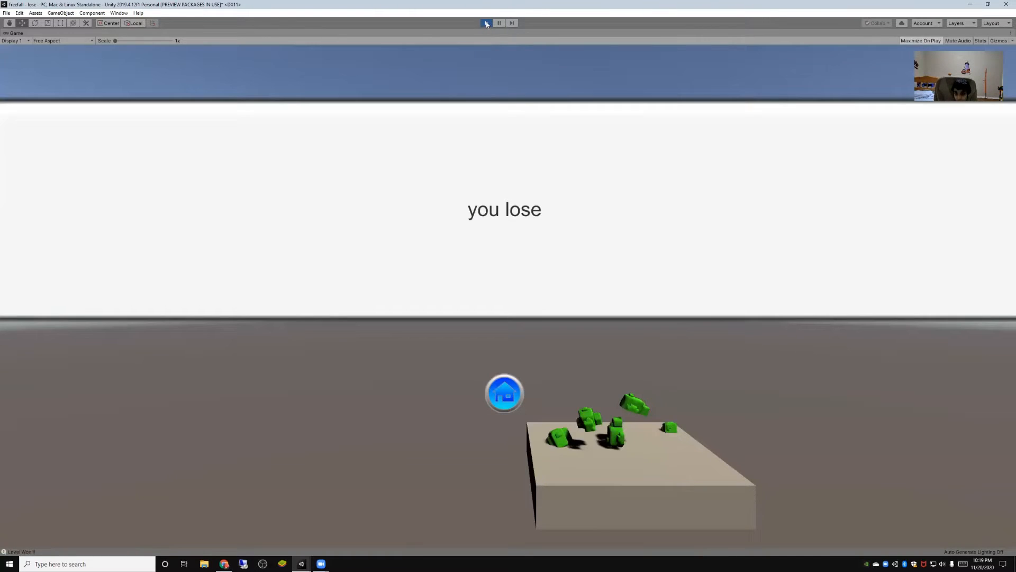
pyautogui.click(486, 23)
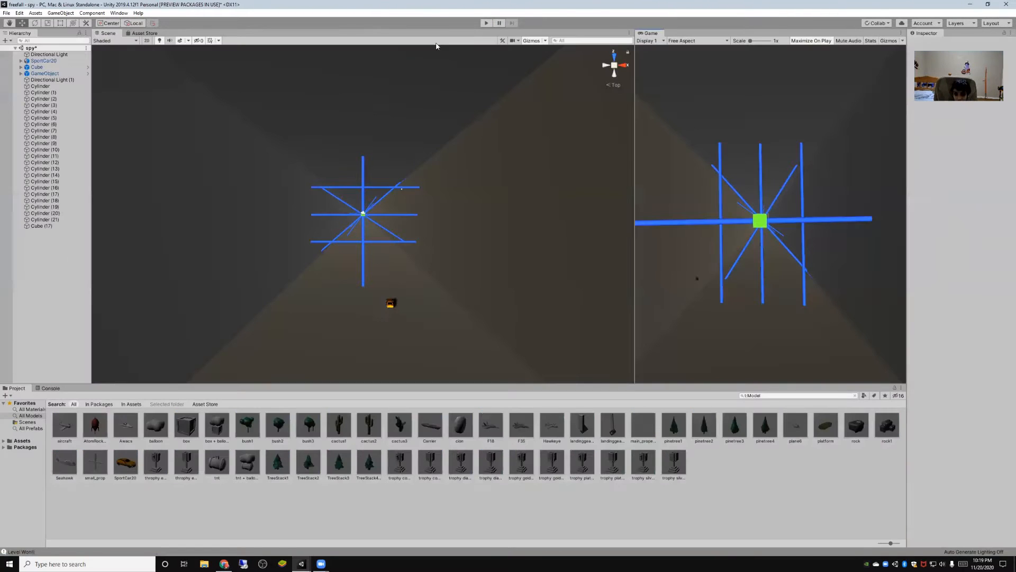
# - Move SportCar20 farther along the X axis and run the game again
pyautogui.click(390, 303)
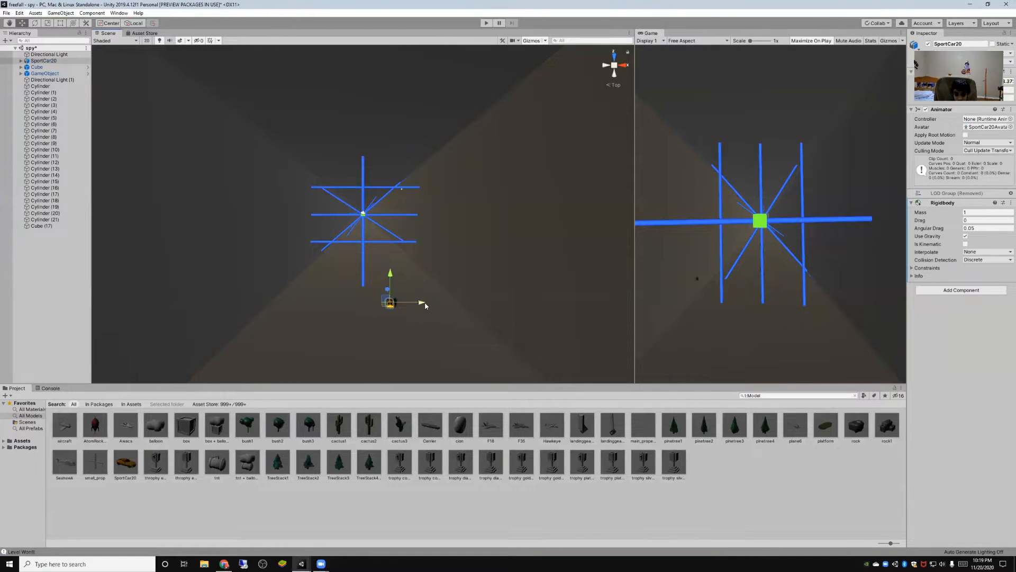
pyautogui.moveTo(418, 308); pyautogui.dragTo(467, 151)
pyautogui.click(485, 23)
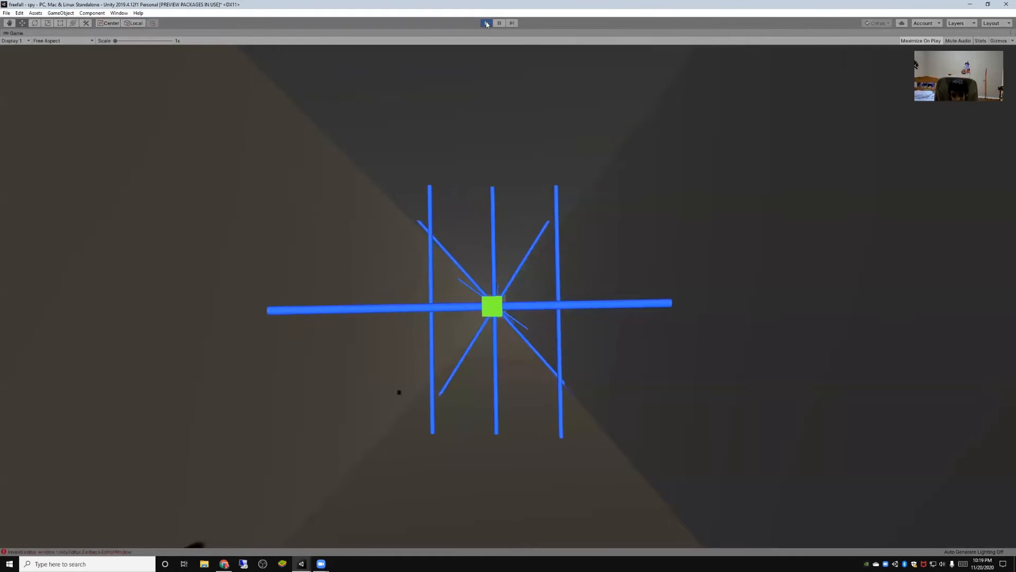
# - Stop the running game and move SportCar20 along its Z and Y axes to beside the crossing blue cylinders
pyautogui.click(486, 24)
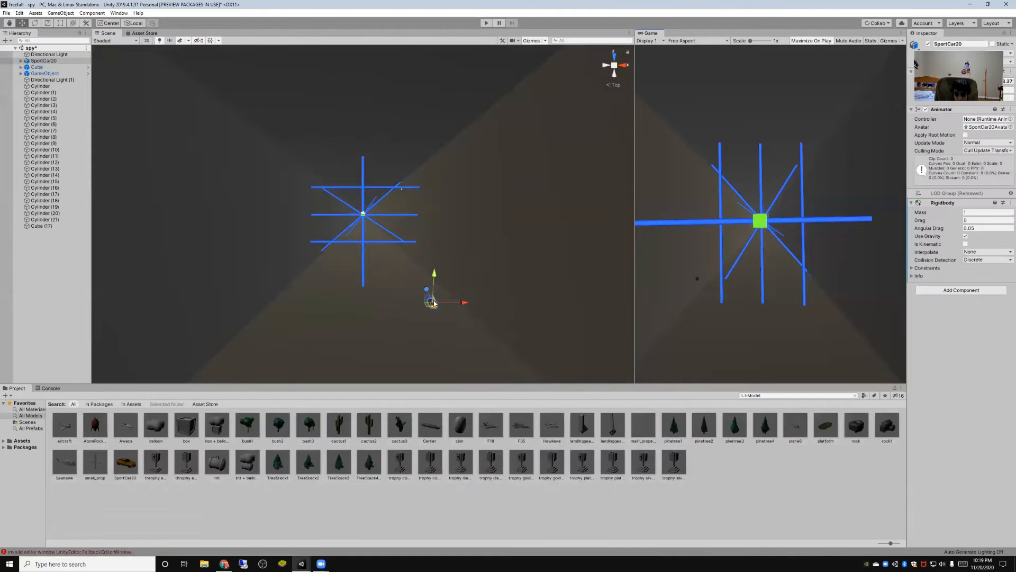
pyautogui.moveTo(426, 292); pyautogui.dragTo(395, 253)
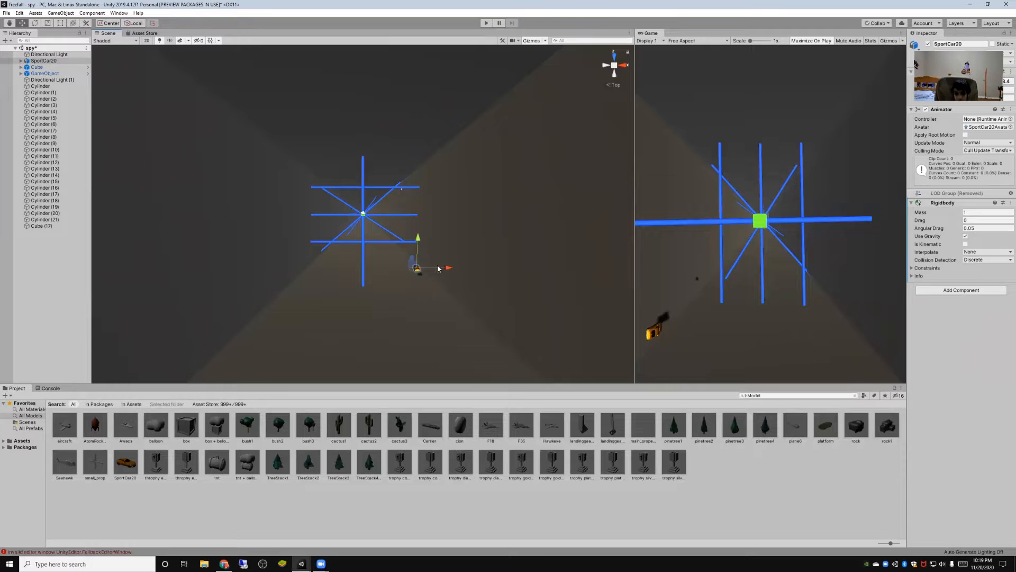
pyautogui.moveTo(419, 241); pyautogui.dragTo(394, 199)
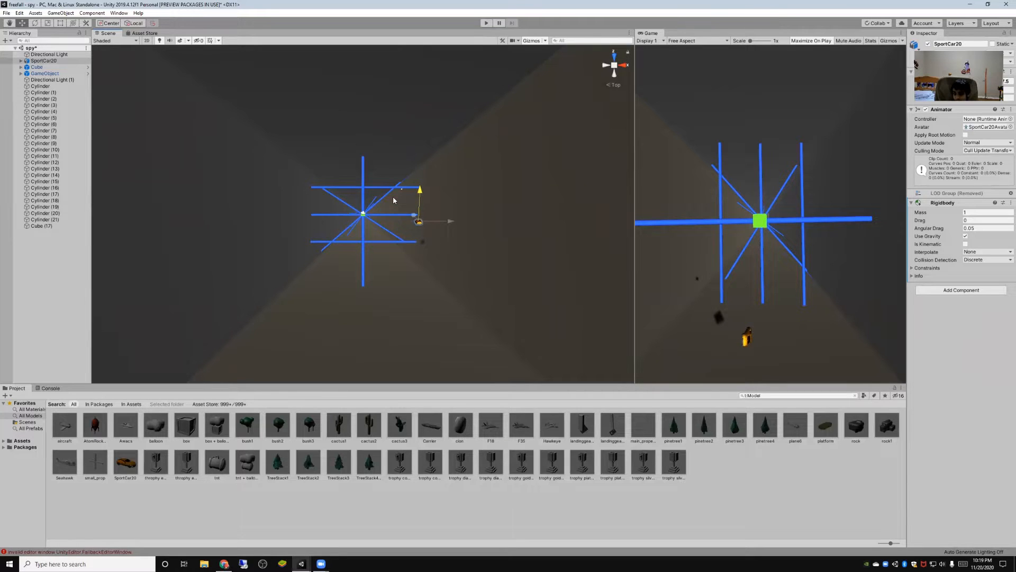
# - Rotate SportCar20 about its axes, inspecting it from the left, right and top views to straighten its orientation in the shaft
pyautogui.click(34, 24)
pyautogui.moveTo(438, 201); pyautogui.dragTo(328, 193)
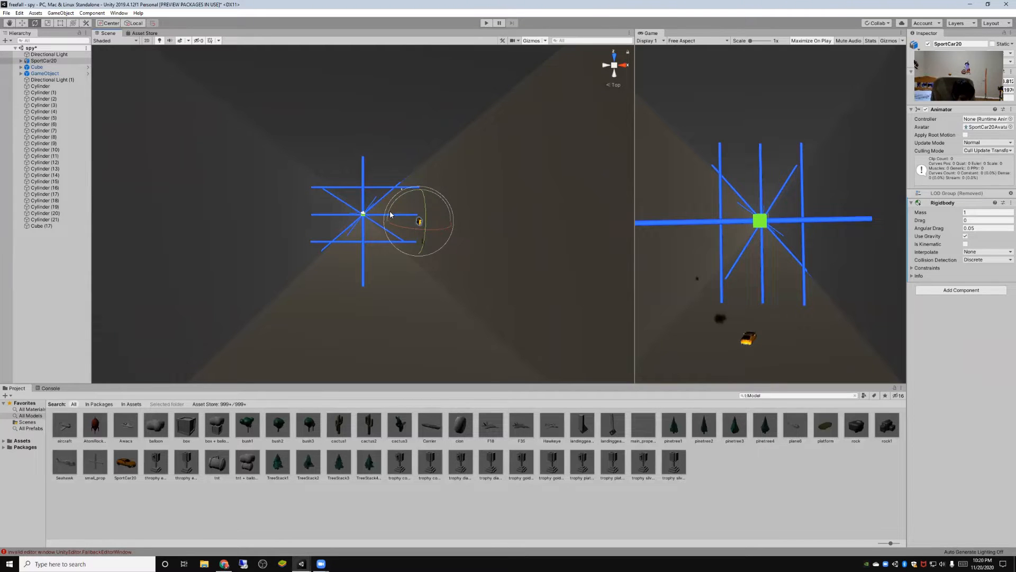
pyautogui.press('f')
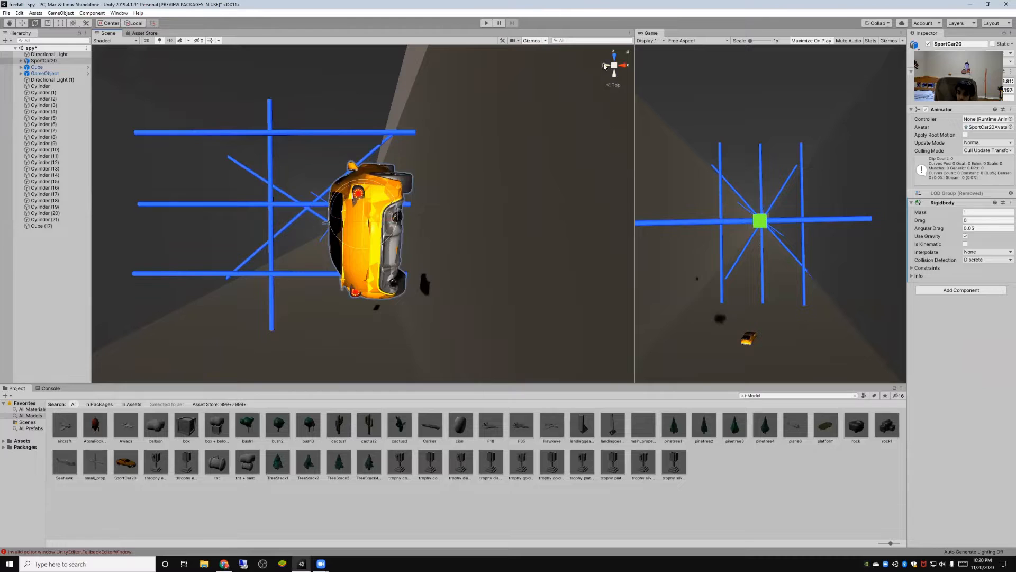
pyautogui.click(605, 66)
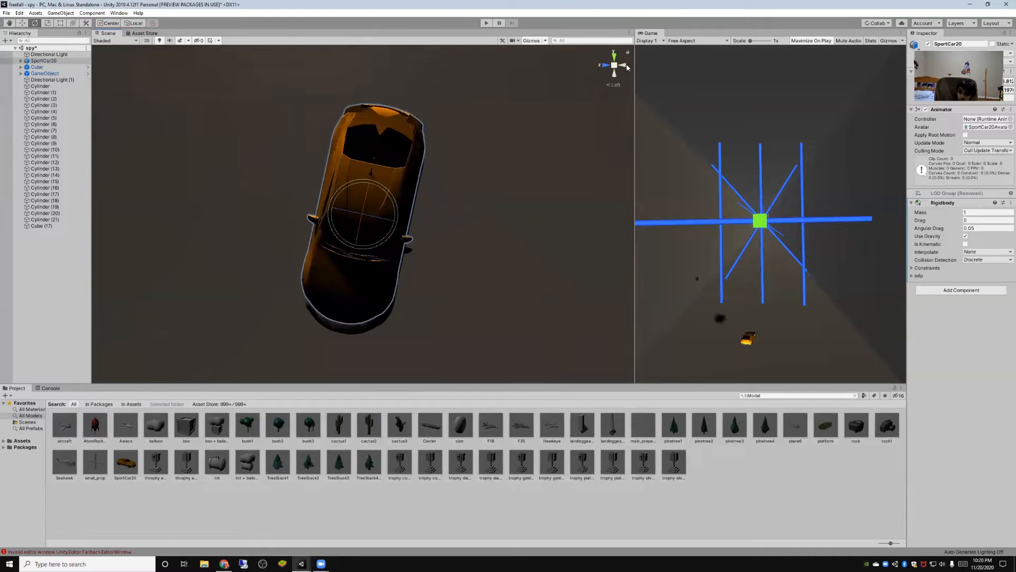
pyautogui.click(625, 65)
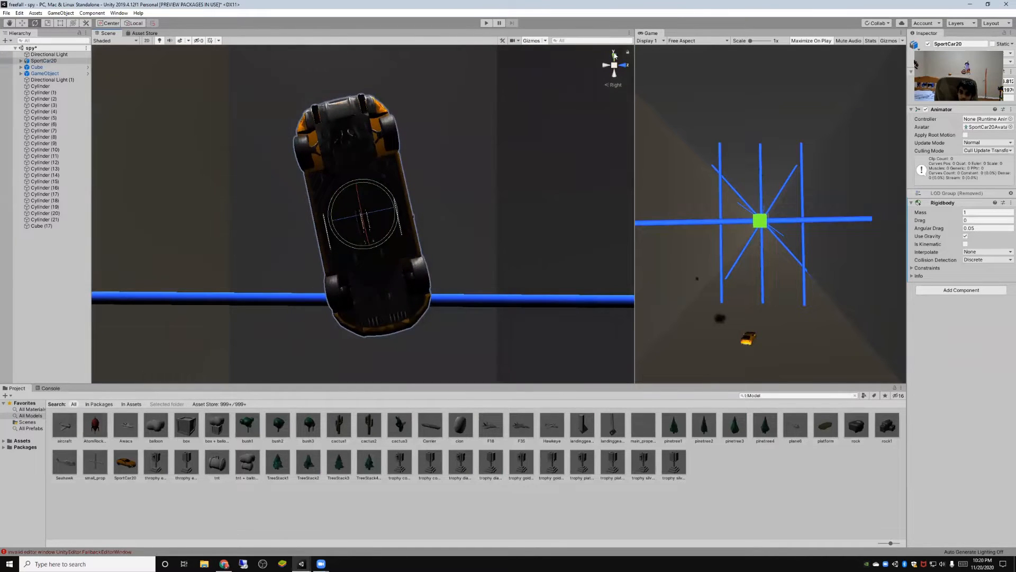
pyautogui.click(614, 55)
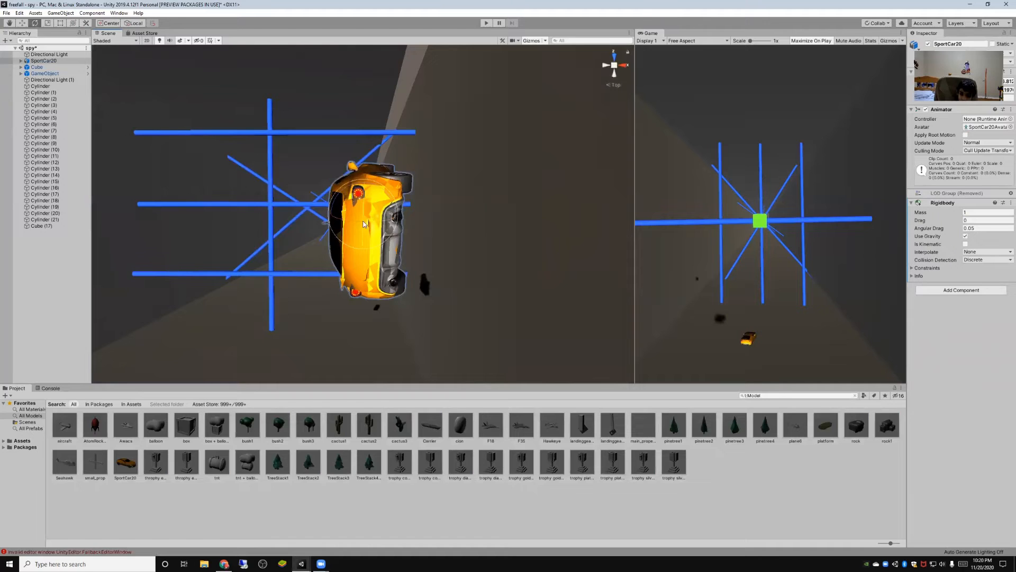
pyautogui.moveTo(363, 239); pyautogui.dragTo(344, 223)
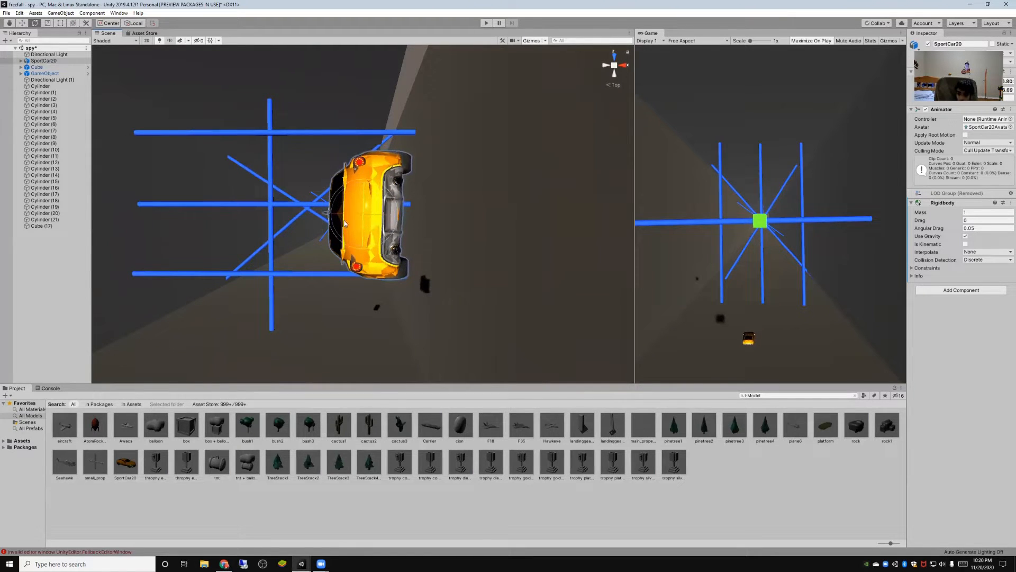
# - Move SportCar20 along its Y axis away from the blue cylinders, using a brief test run to check its position
pyautogui.click(22, 23)
pyautogui.moveTo(330, 215); pyautogui.dragTo(768, 225)
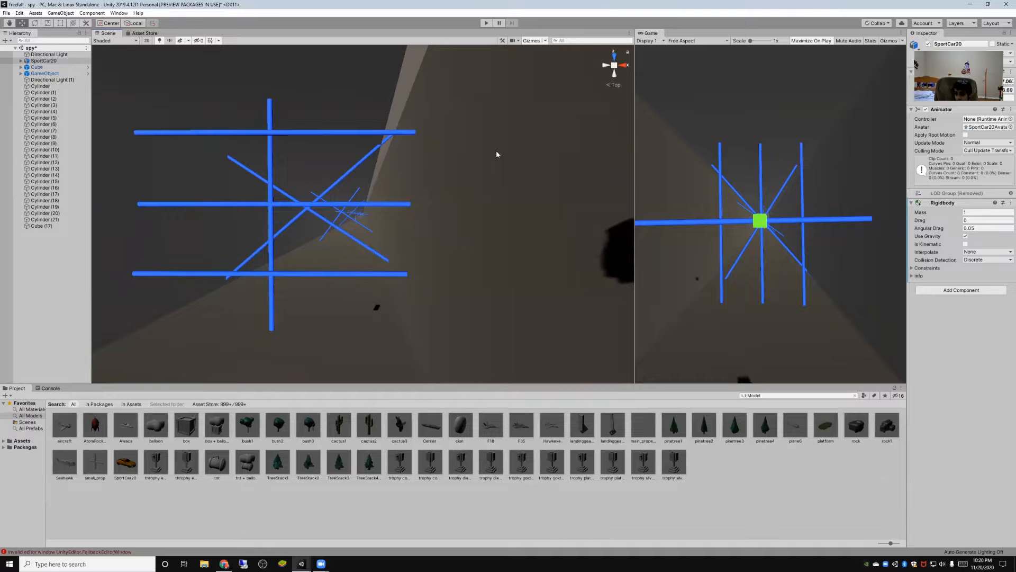
pyautogui.scroll(-2, 313, 177)
pyautogui.scroll(-1, 315, 179)
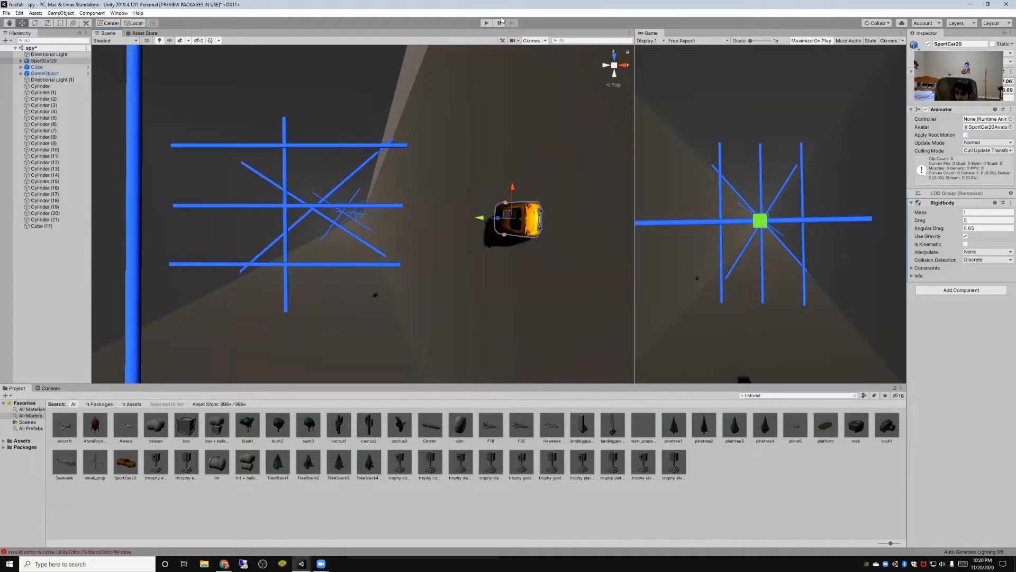
pyautogui.click(486, 22)
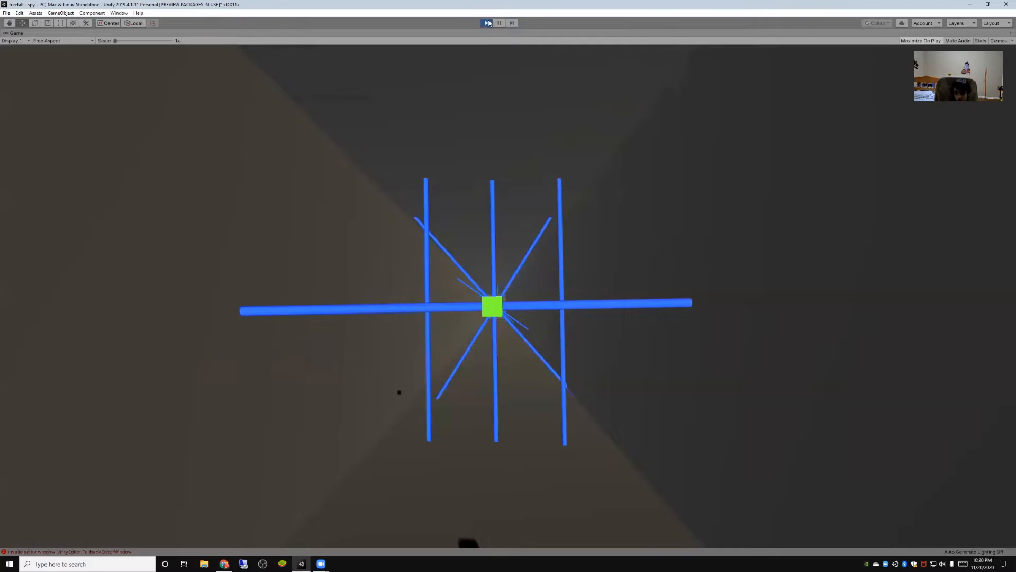
pyautogui.click(486, 23)
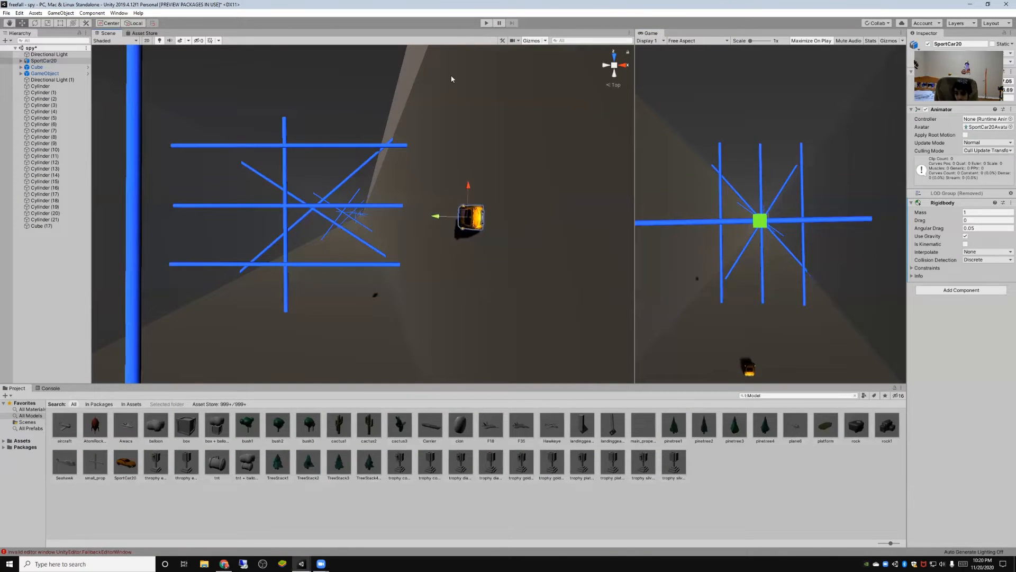
# - Playtest the spy level four times to check how the car falls, stopping play mode after each run
pyautogui.click(486, 24)
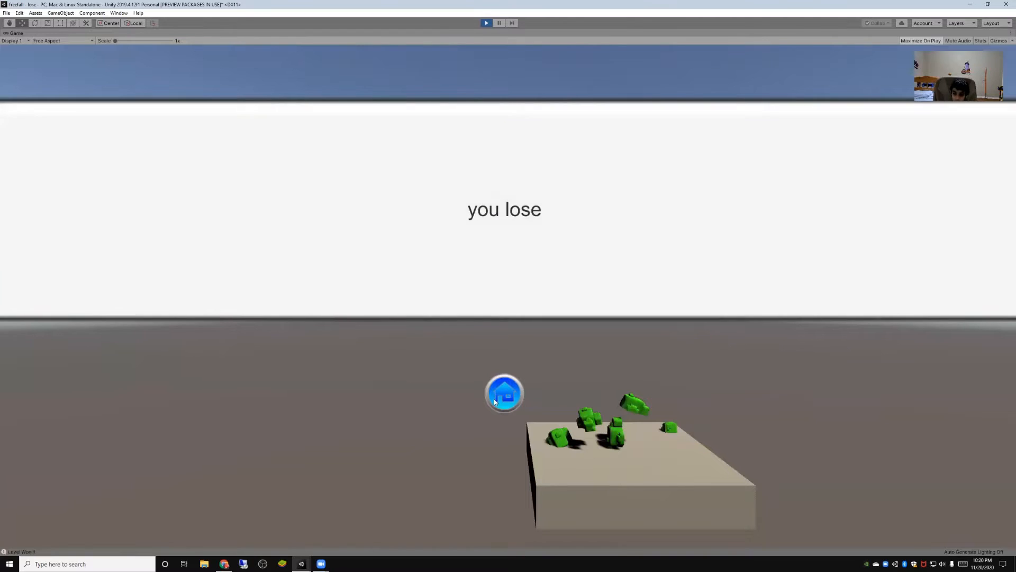
pyautogui.click(488, 23)
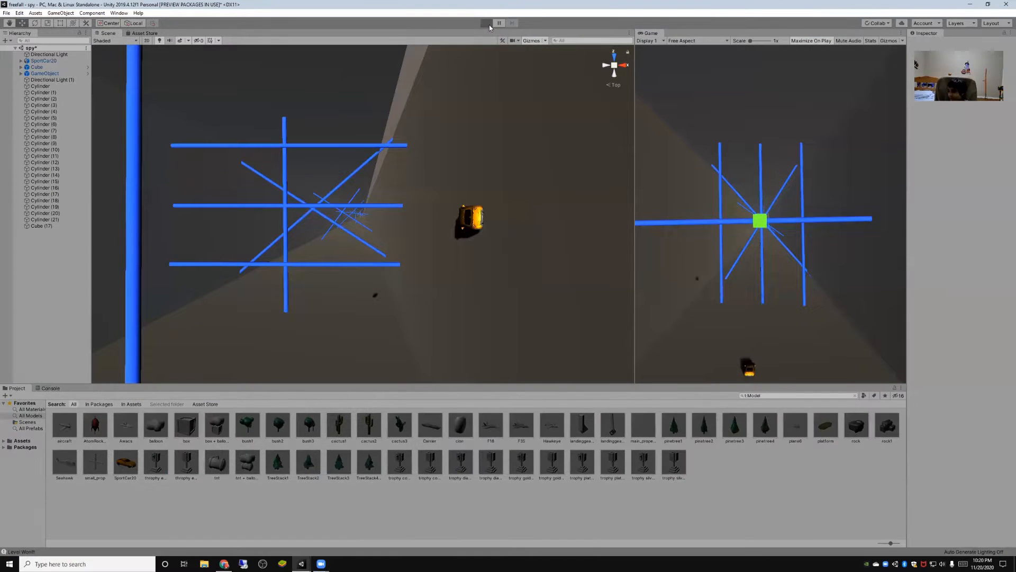
pyautogui.click(486, 25)
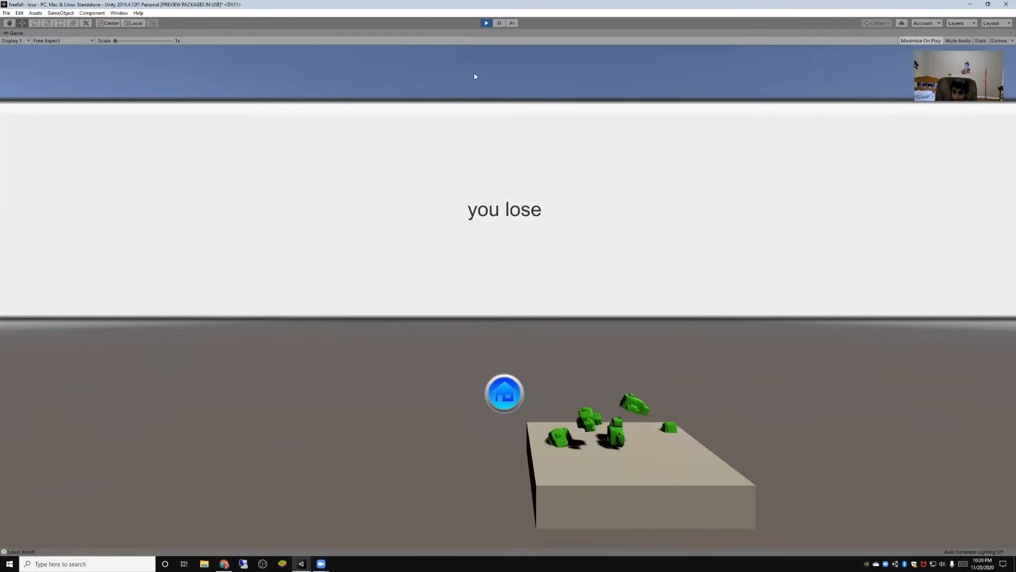
pyautogui.click(486, 24)
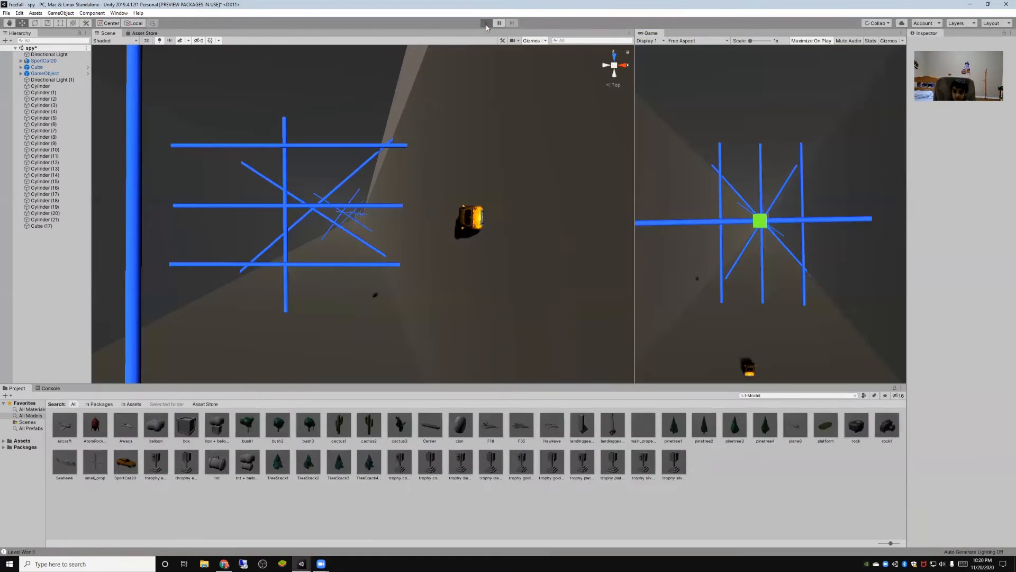
pyautogui.click(486, 23)
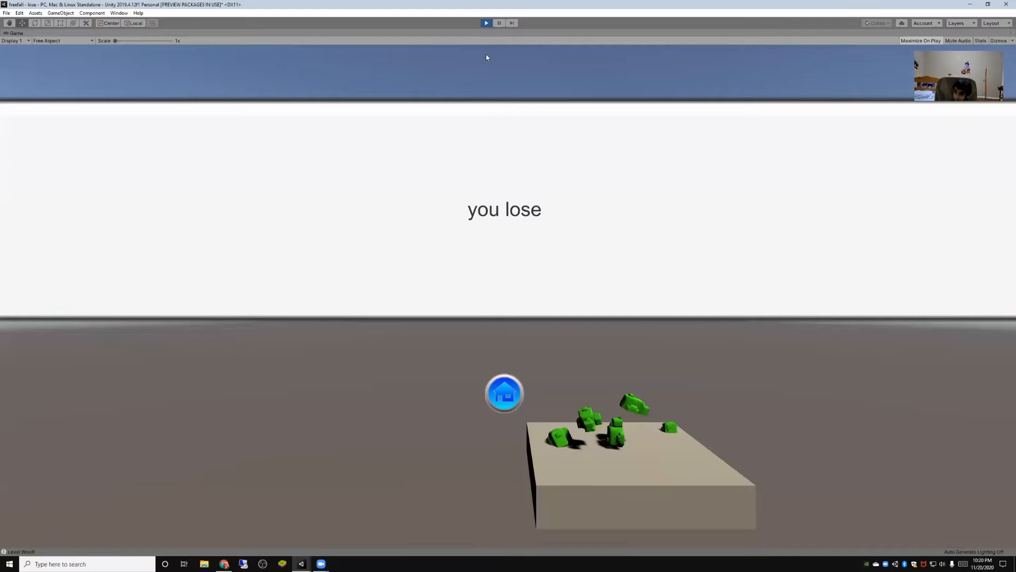
pyautogui.click(487, 23)
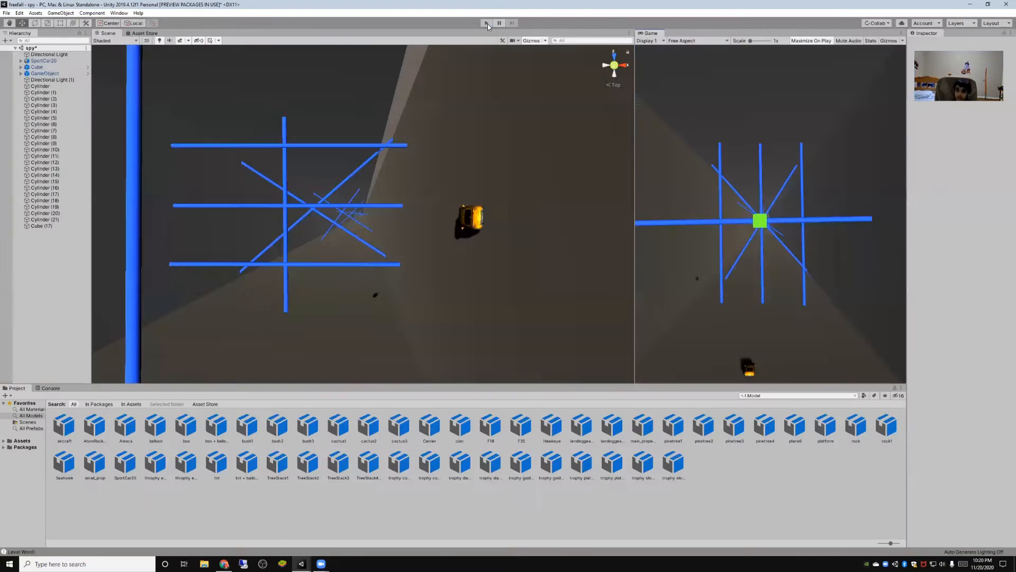
pyautogui.hotkey('ctrl', 'p')
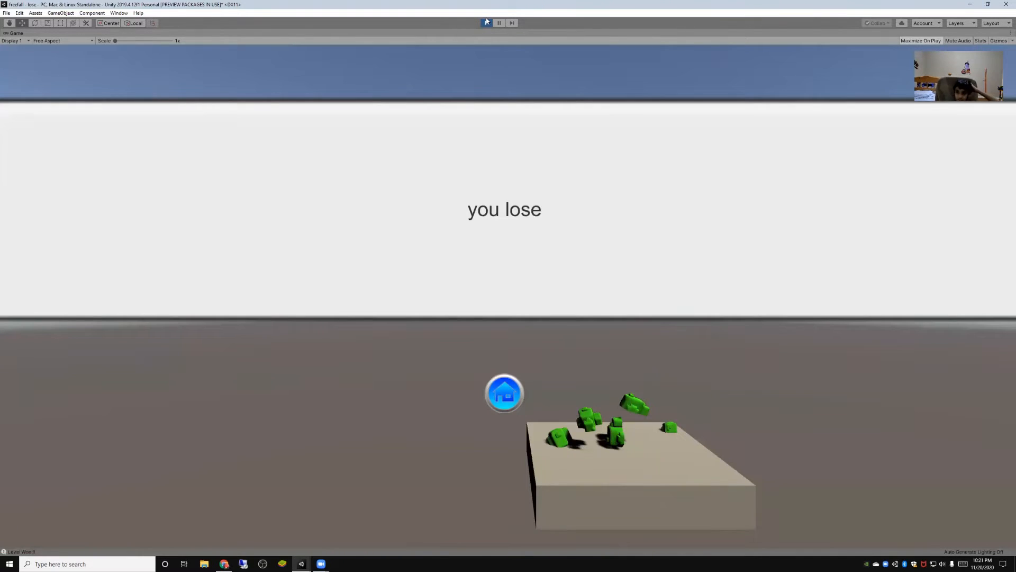
pyautogui.click(486, 23)
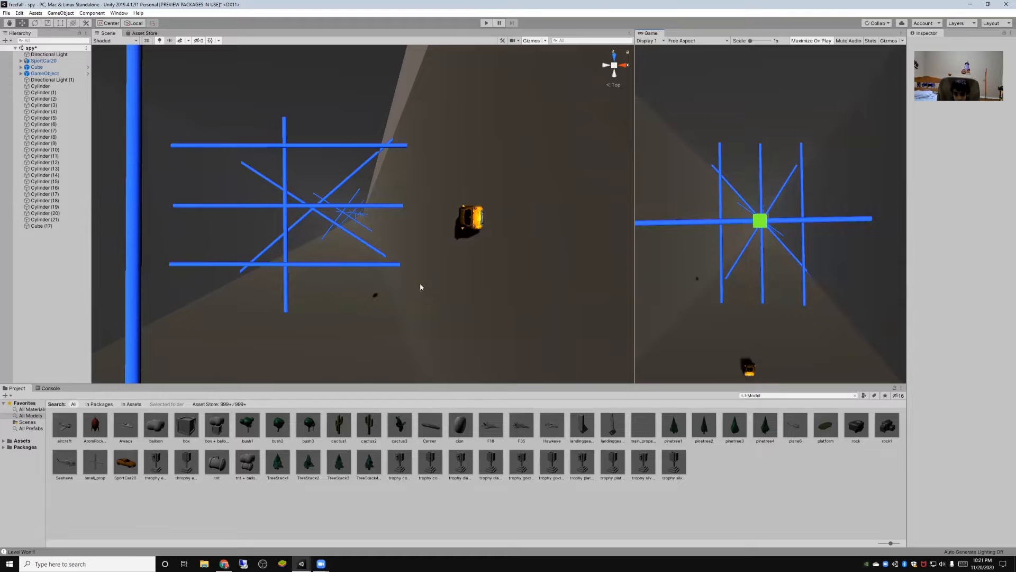
# - Close the freefall project and switch to the open lava run project in Unity
pyautogui.click(1005, 4)
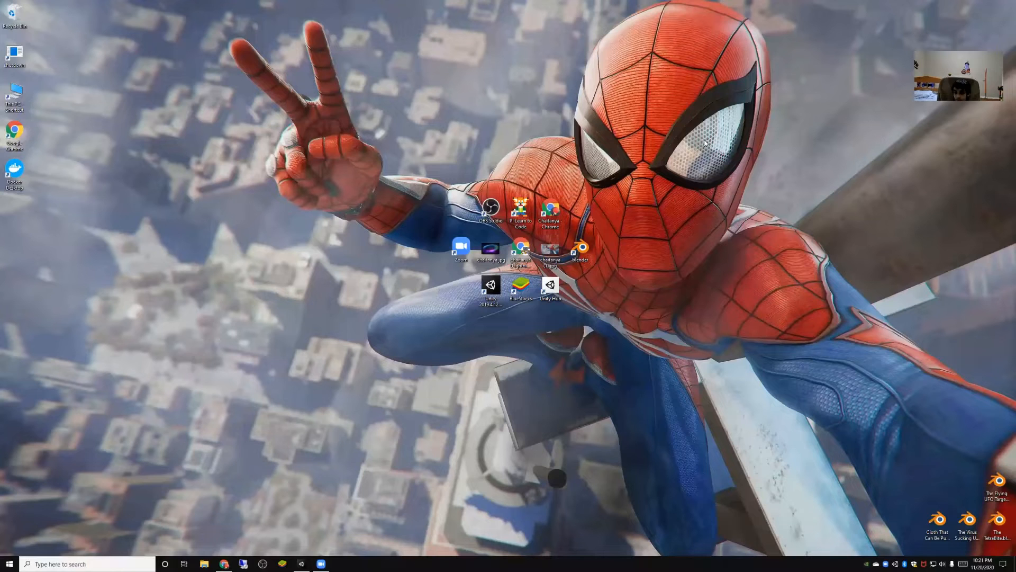
pyautogui.moveTo(301, 564)
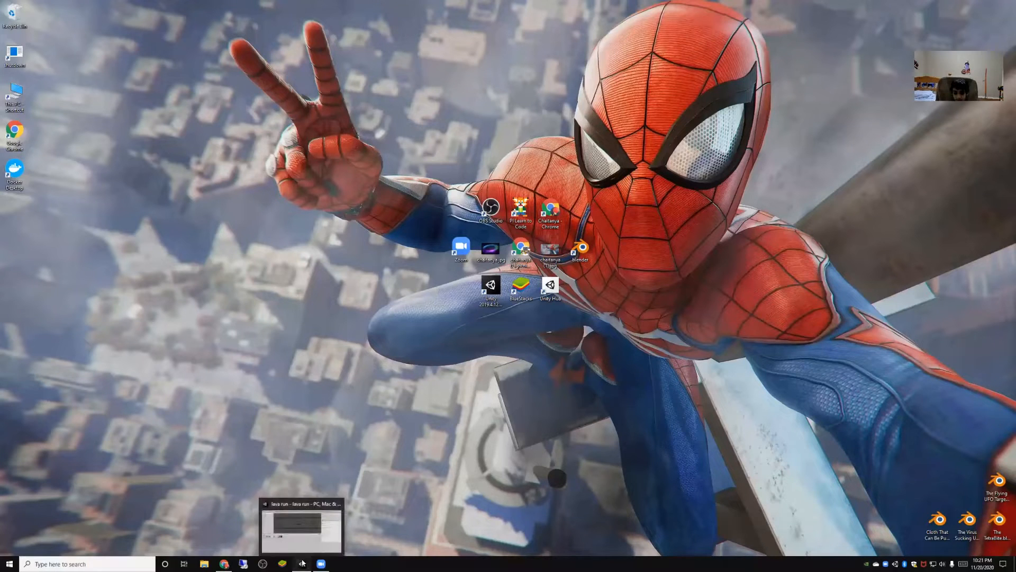
pyautogui.click(312, 524)
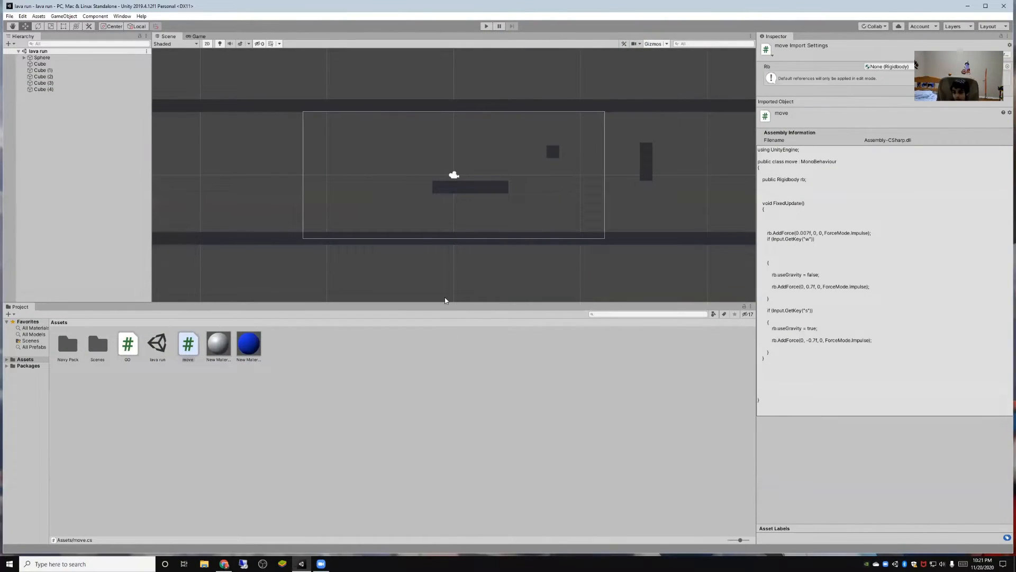
# - Enlarge the Scene view of the lava run project by shrinking the Project, Inspector and Hierarchy areas around it
pyautogui.moveTo(432, 300); pyautogui.dragTo(419, 440)
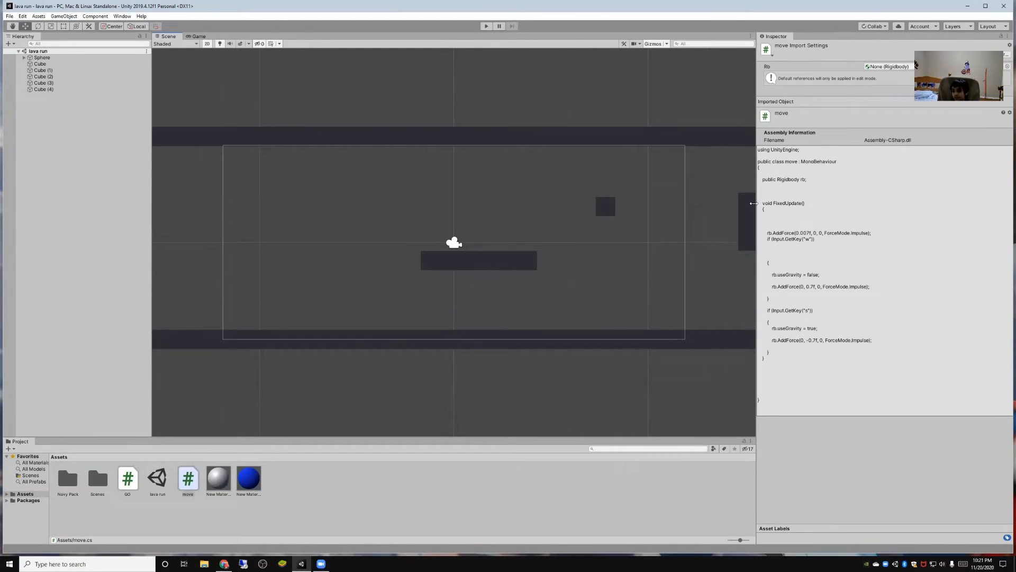
pyautogui.moveTo(754, 203); pyautogui.dragTo(903, 203)
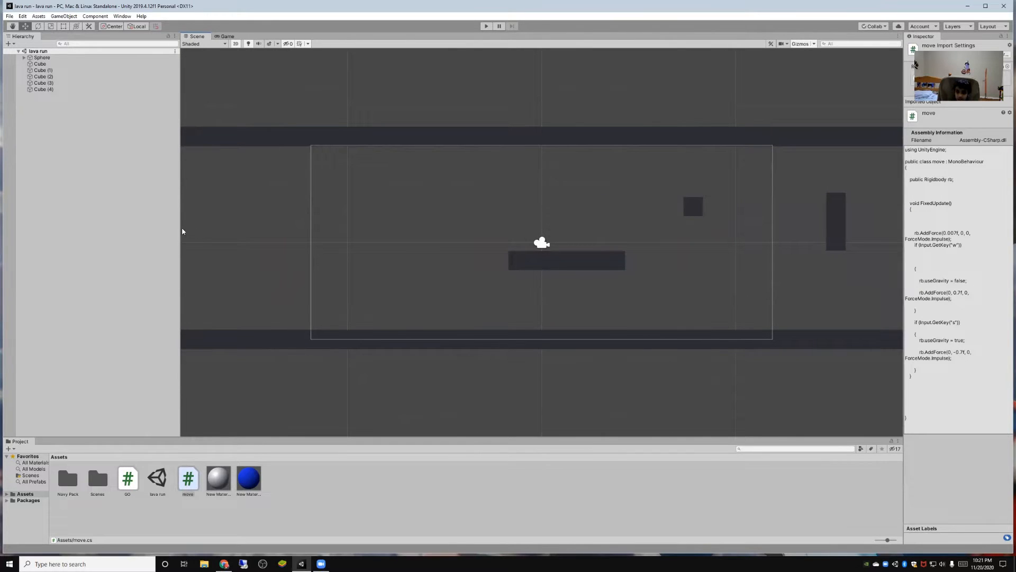
pyautogui.moveTo(178, 227); pyautogui.dragTo(83, 228)
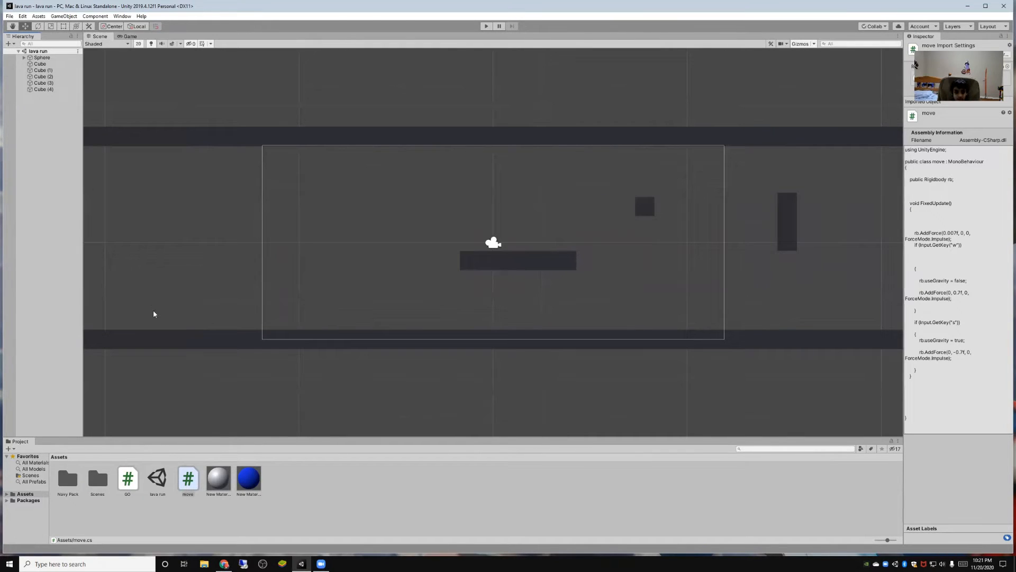
# - Compare the Game and Scene views of the lava run level
pyautogui.click(129, 37)
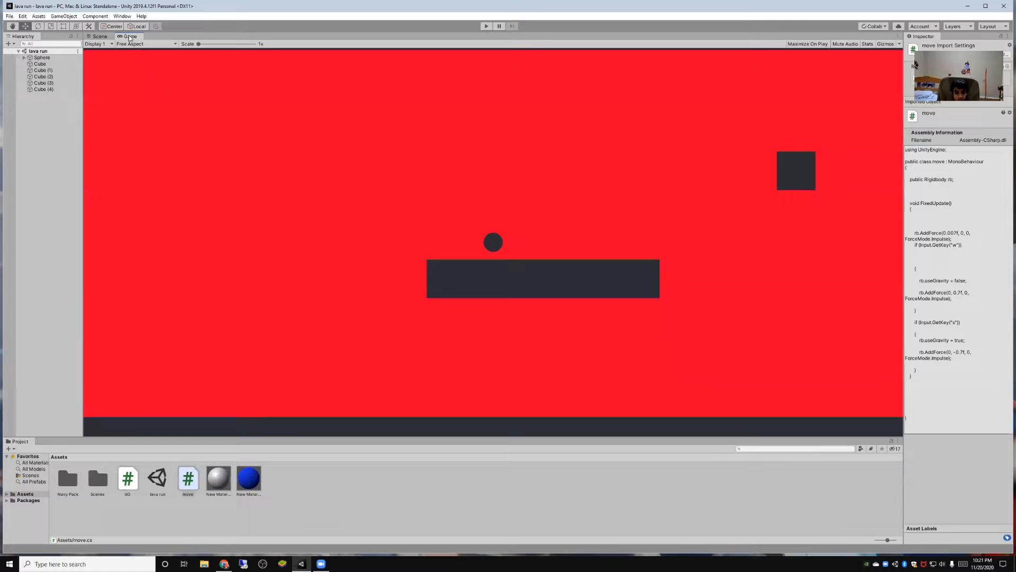
pyautogui.click(99, 36)
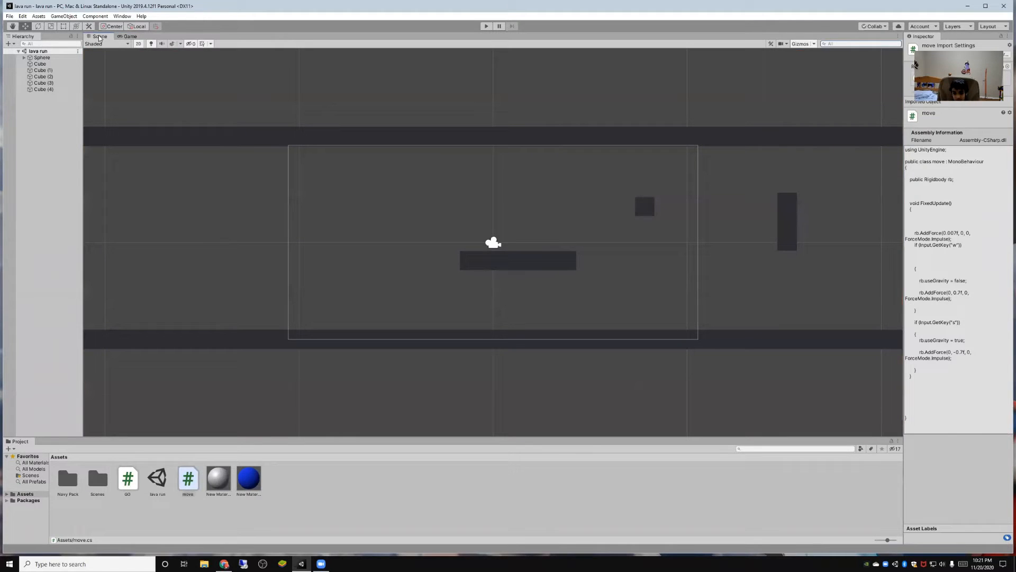
pyautogui.click(131, 37)
pyautogui.click(100, 37)
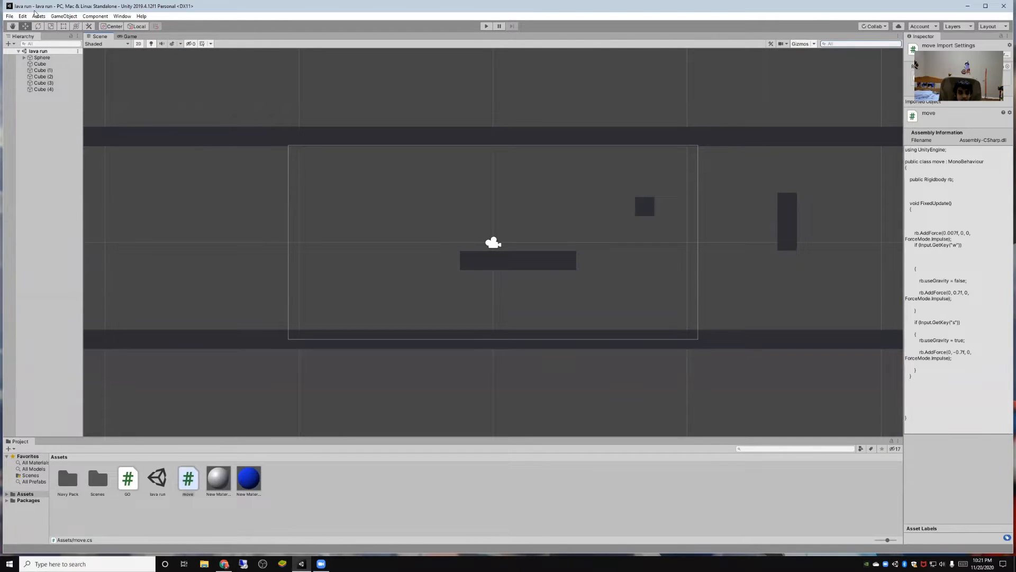
pyautogui.click(37, 17)
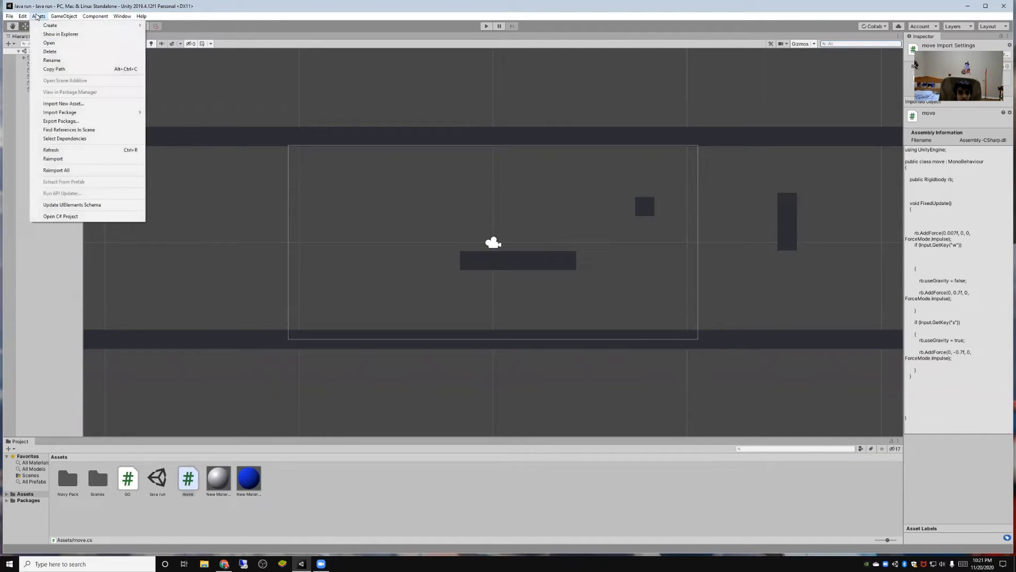
pyautogui.click(191, 395)
# - Switch to the Unity Asset Store in Chrome and replace the gold search with a search for person
pyautogui.click(223, 563)
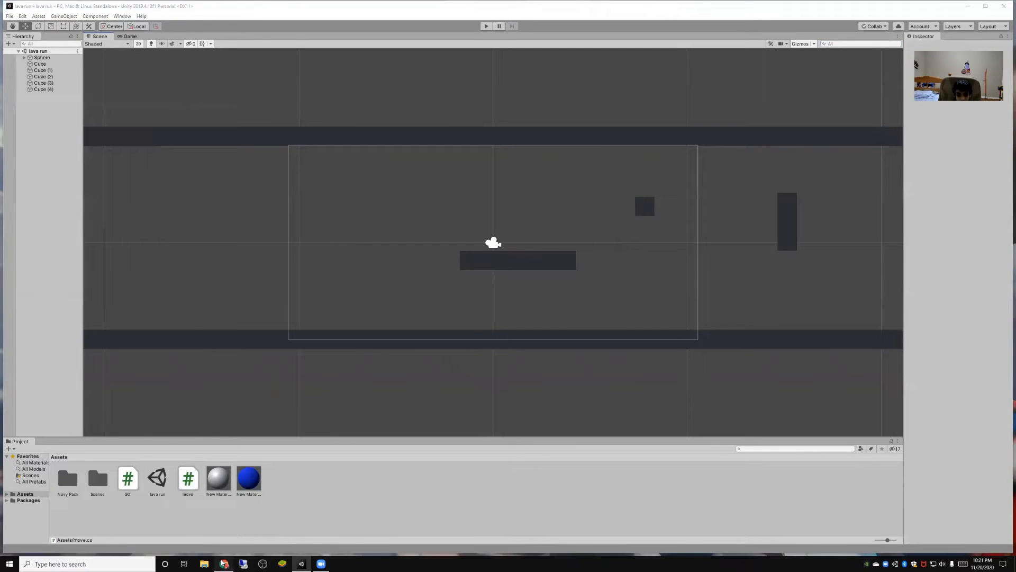
pyautogui.scroll(7, 853, 311)
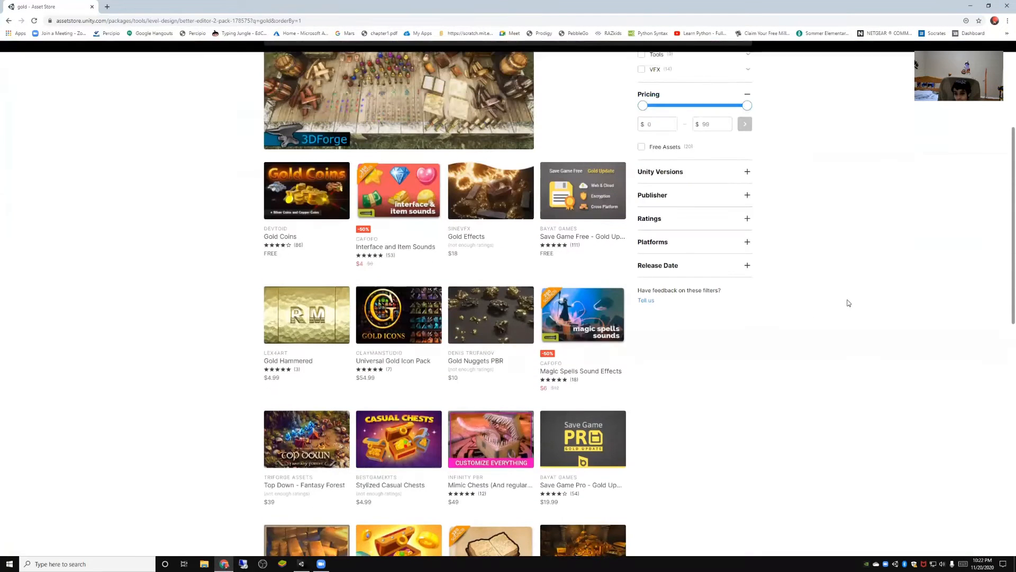
pyautogui.scroll(-5, 847, 308)
pyautogui.scroll(8, 847, 308)
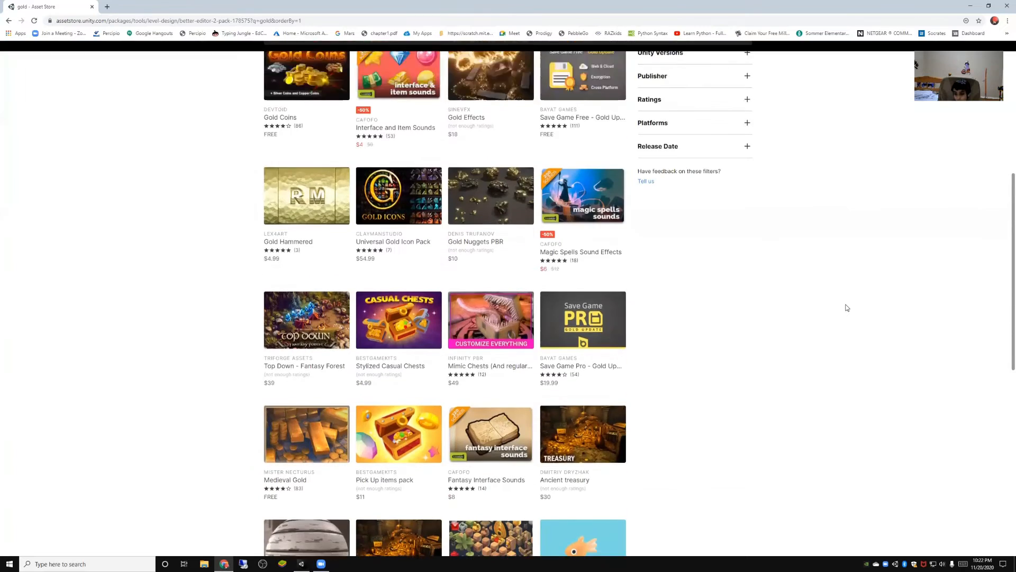
pyautogui.click(325, 100)
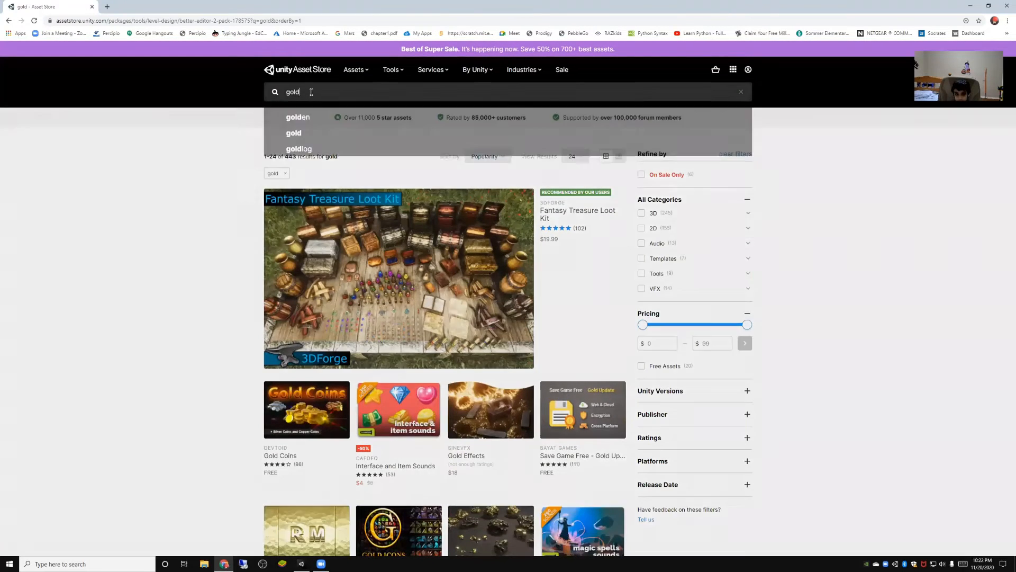
pyautogui.press('BackSpace')
pyautogui.press('BackSpace')
pyautogui.press('BackSpace')
pyautogui.press('BackSpace')
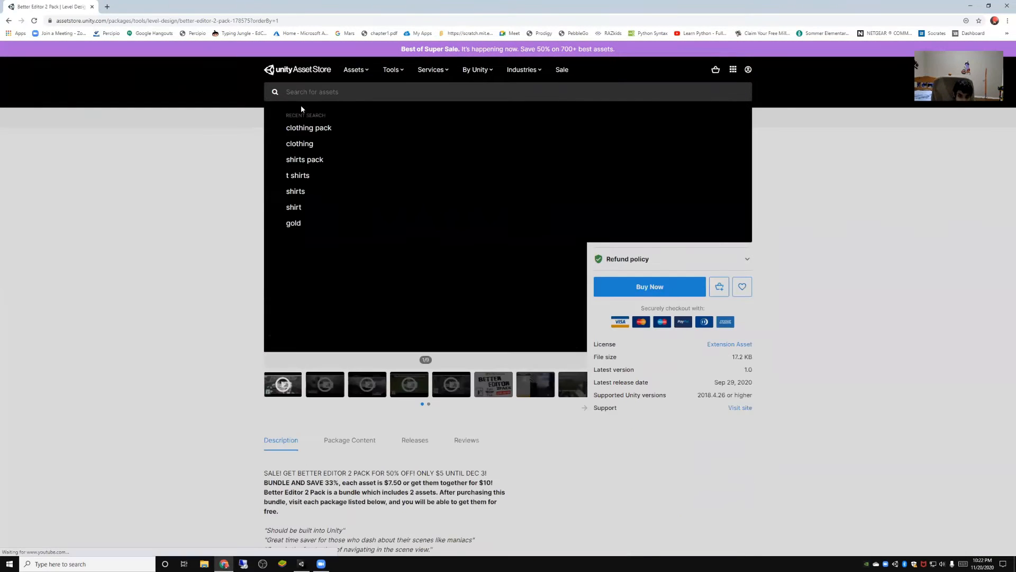
pyautogui.write('pes')
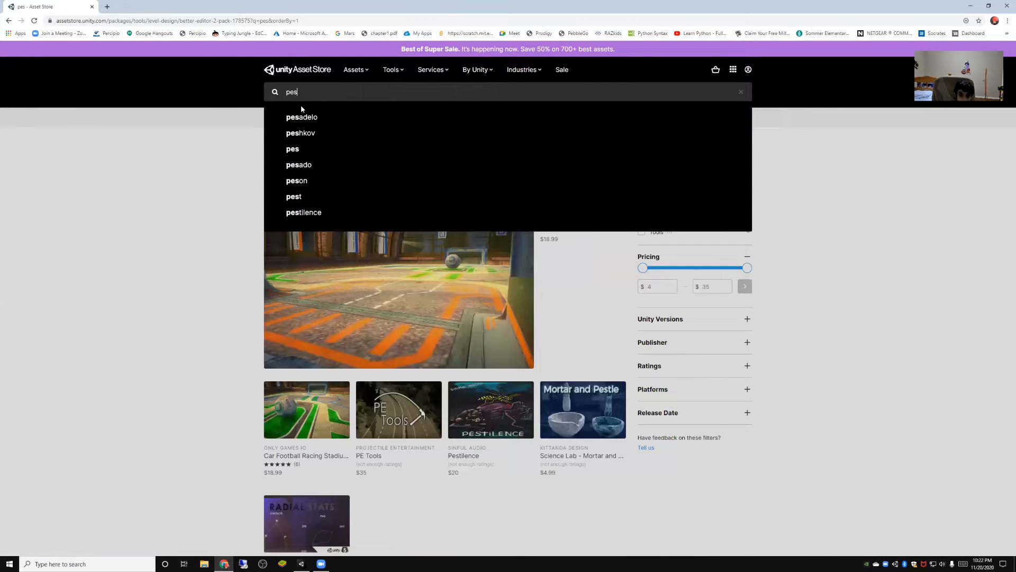
pyautogui.press('BackSpace')
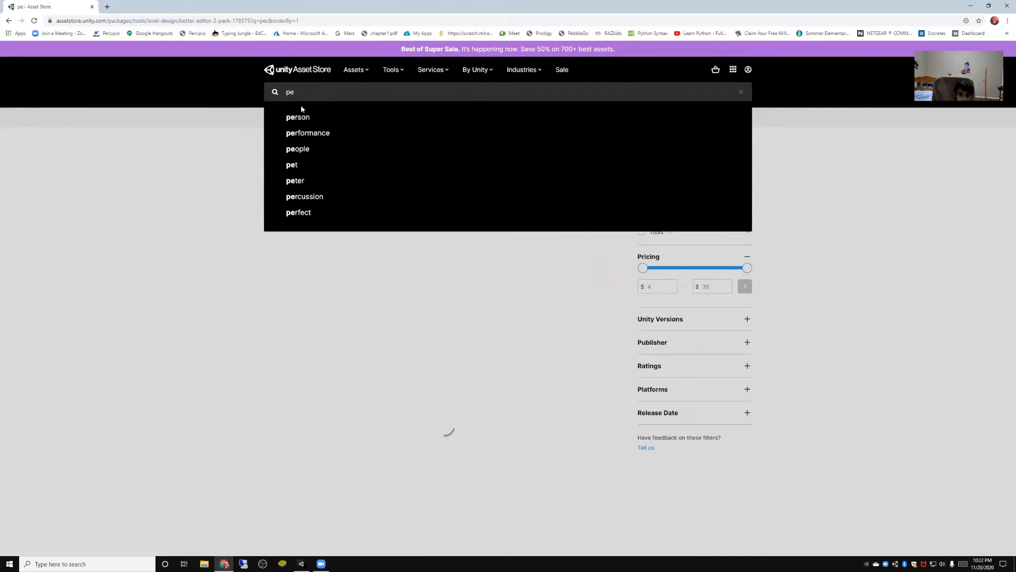
pyautogui.click(300, 119)
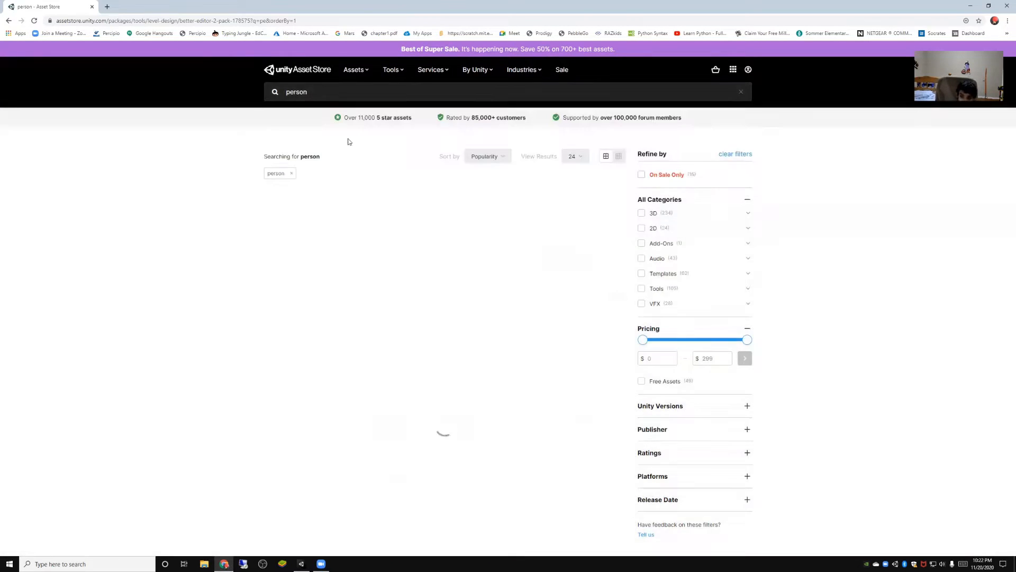
# - Filter the person search results to free assets in the 2D category
pyautogui.click(642, 228)
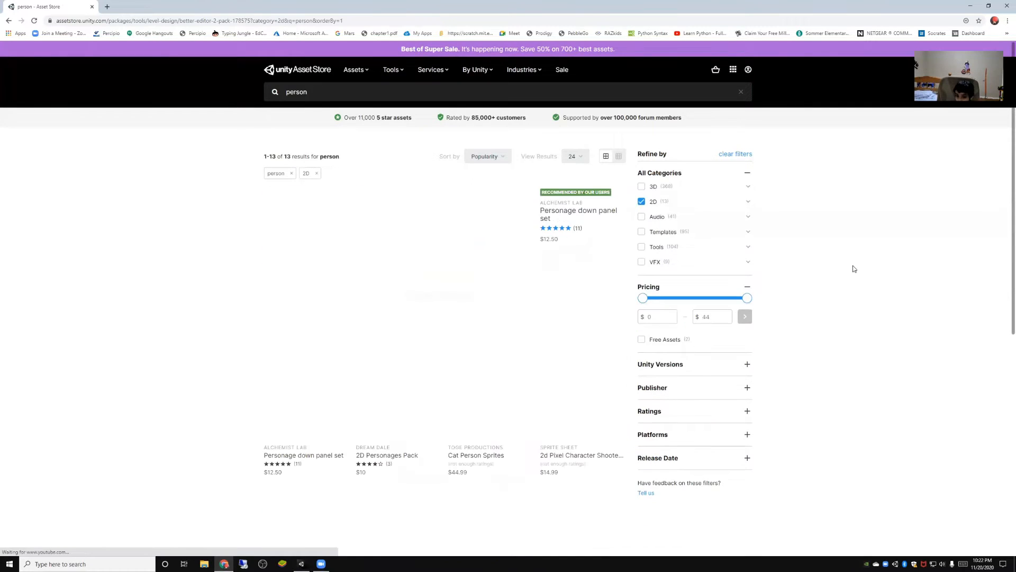
pyautogui.scroll(-3, 858, 270)
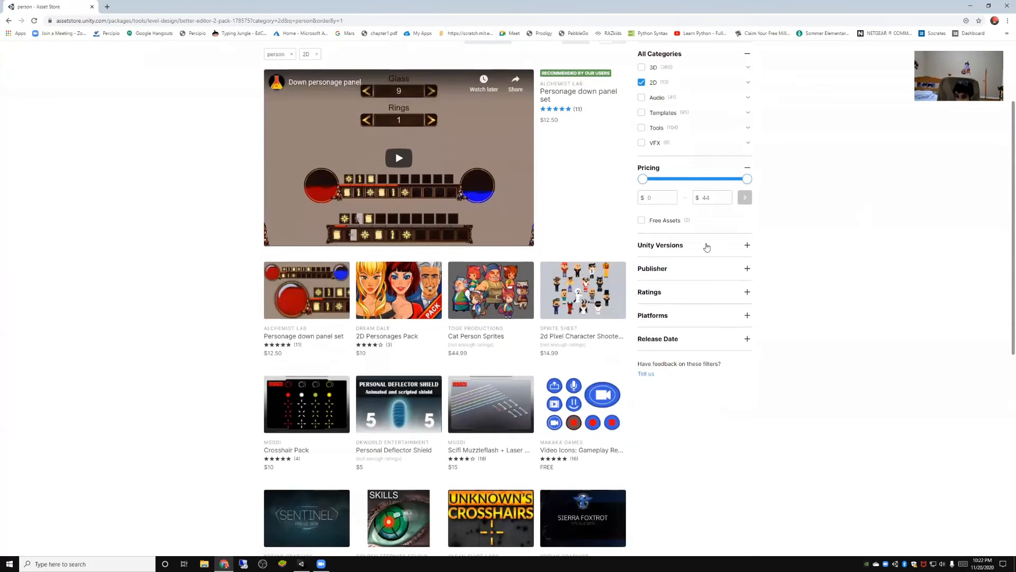
pyautogui.click(642, 221)
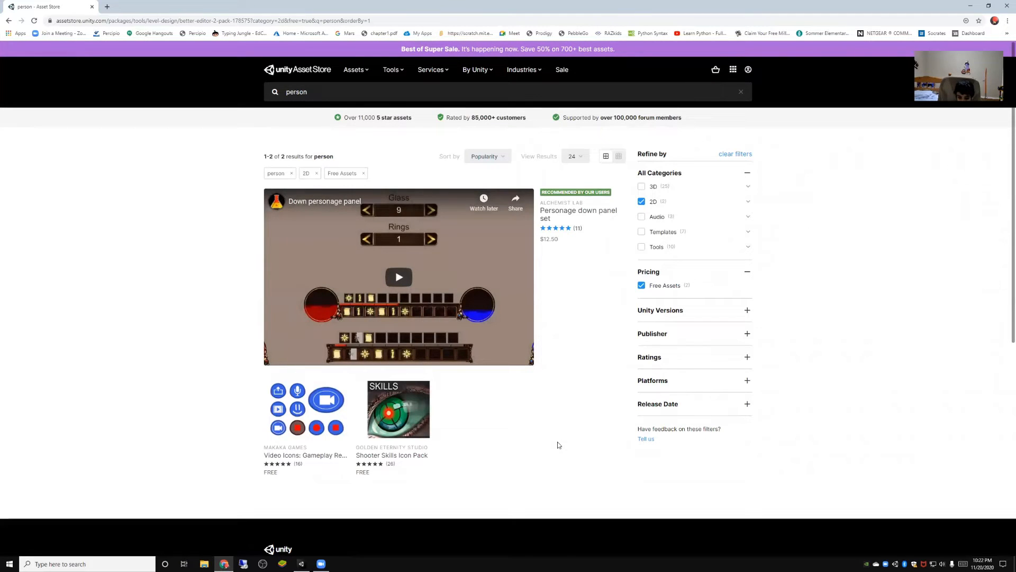
# - Search the Asset Store for characters and limit the results to free assets in the 2D category
pyautogui.click(320, 94)
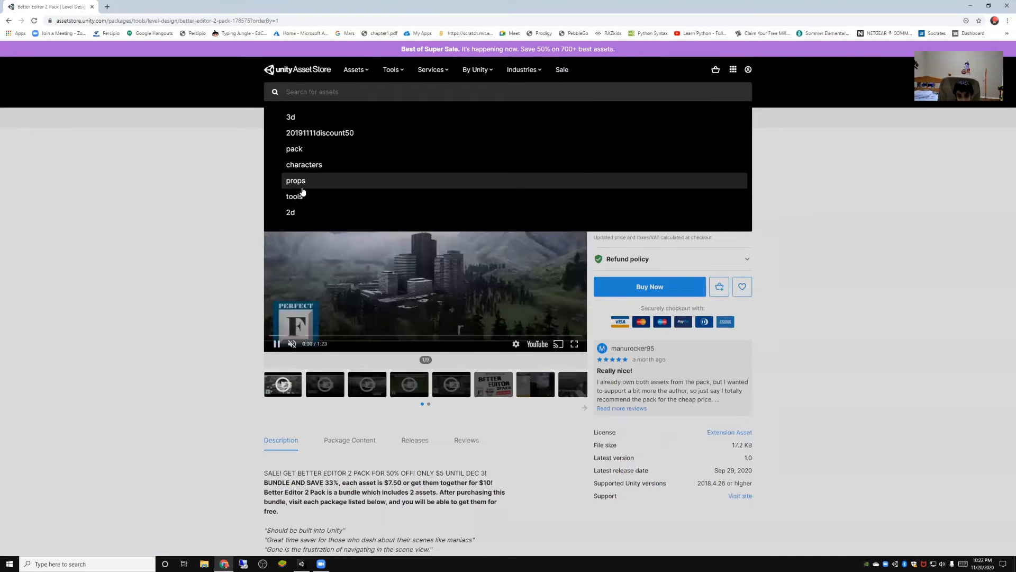
pyautogui.click(313, 162)
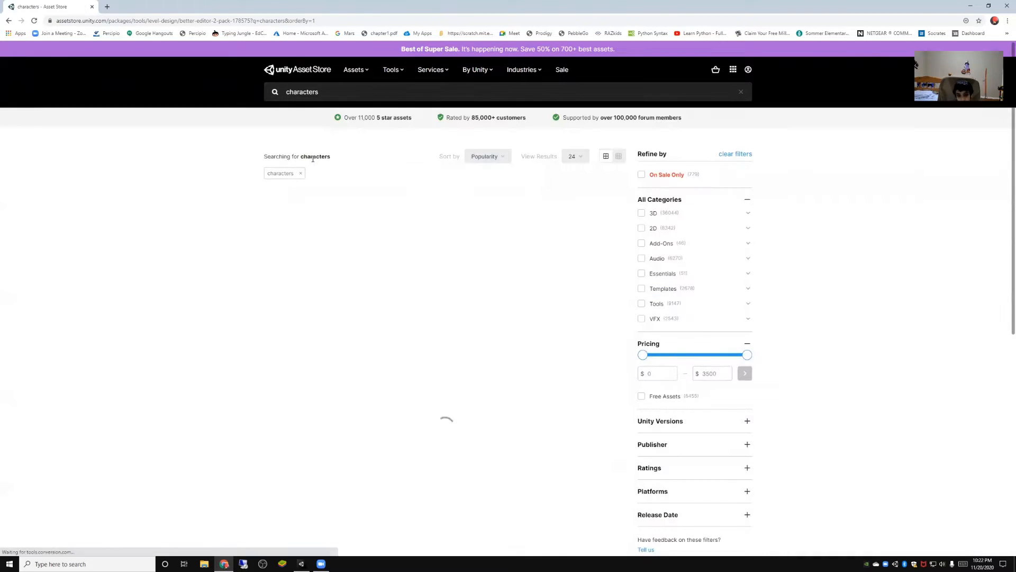
pyautogui.scroll(-3, 120, 321)
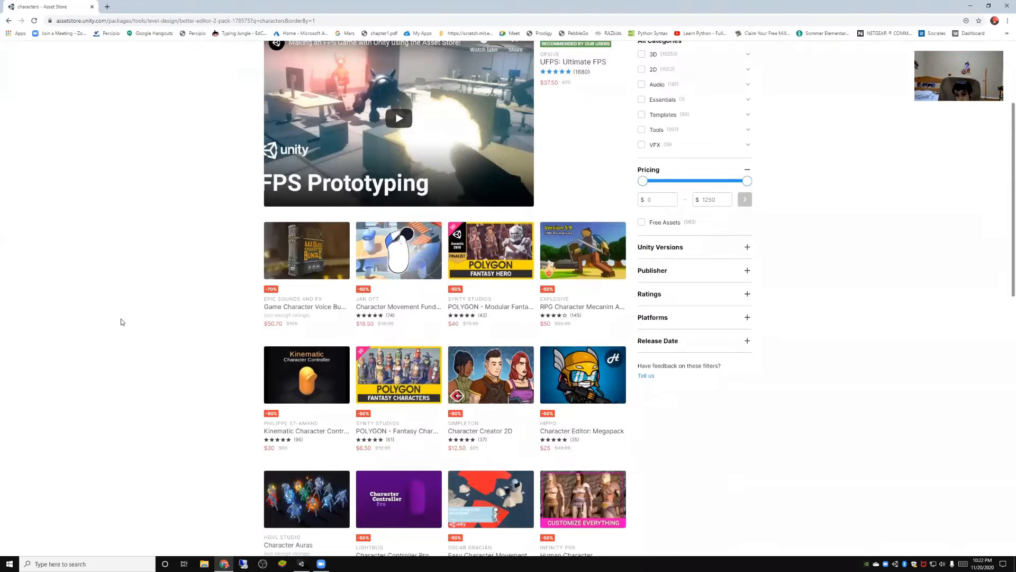
pyautogui.click(642, 223)
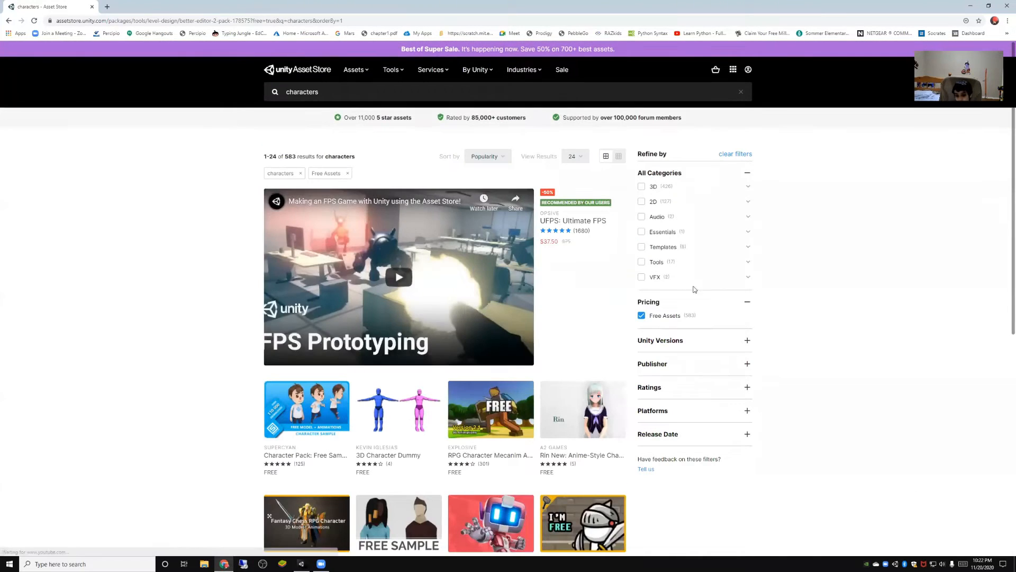
pyautogui.click(643, 202)
pyautogui.scroll(-2, 830, 285)
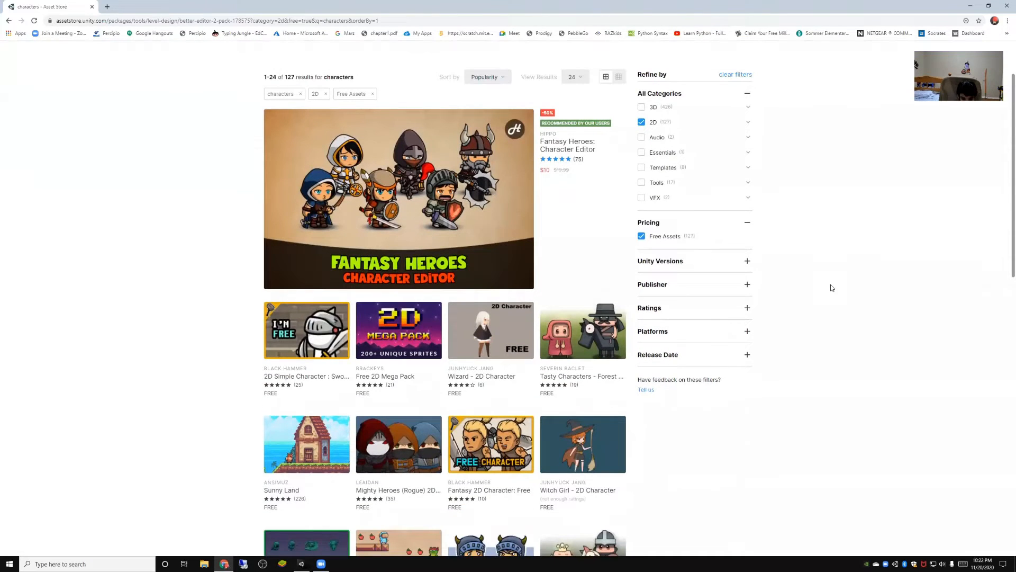
# - View the 2D Simple Character : Swordman asset with its preview video and add it to My Assets
pyautogui.click(306, 327)
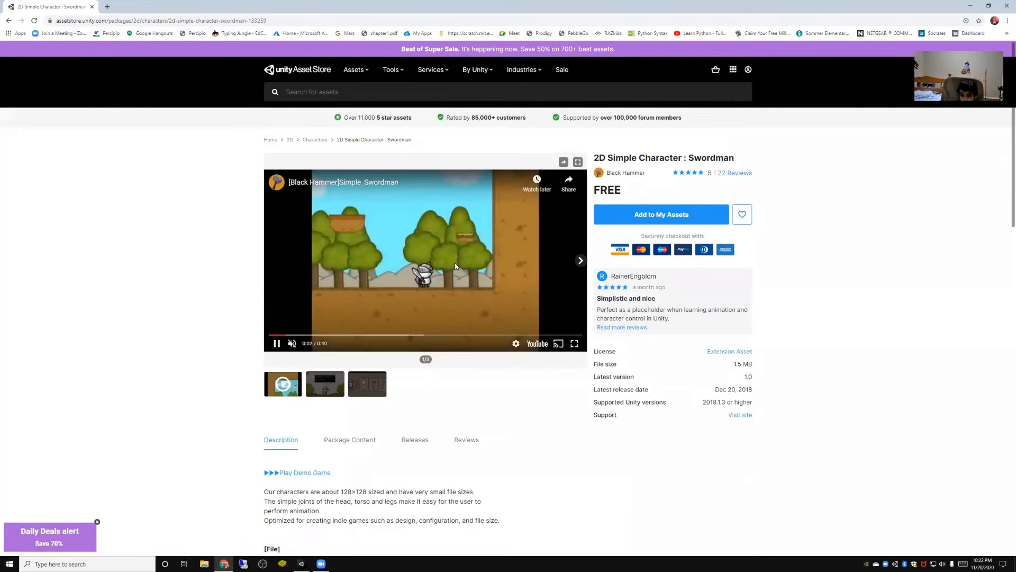
pyautogui.click(455, 266)
pyautogui.click(641, 218)
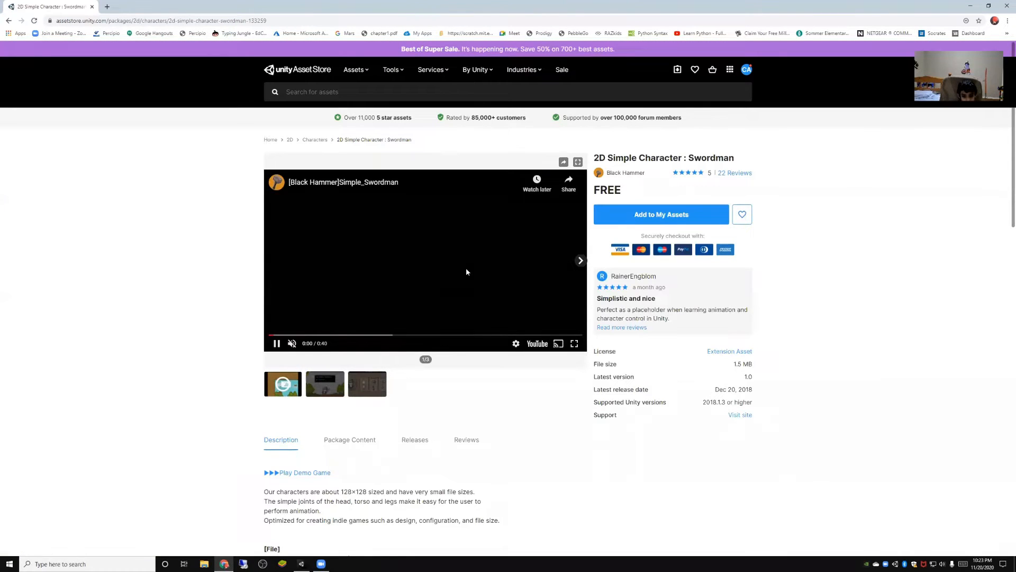
pyautogui.click(466, 272)
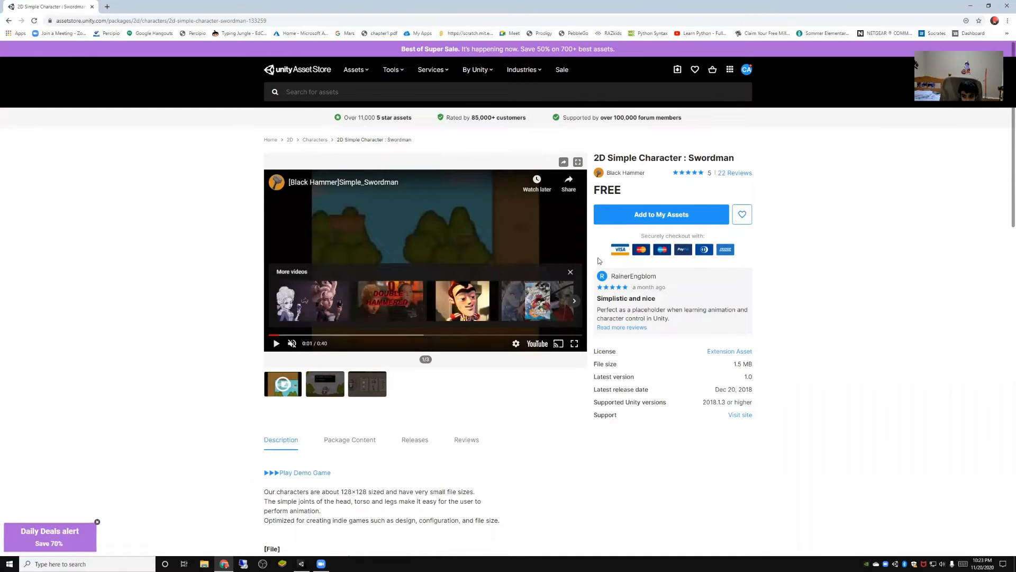
pyautogui.click(652, 220)
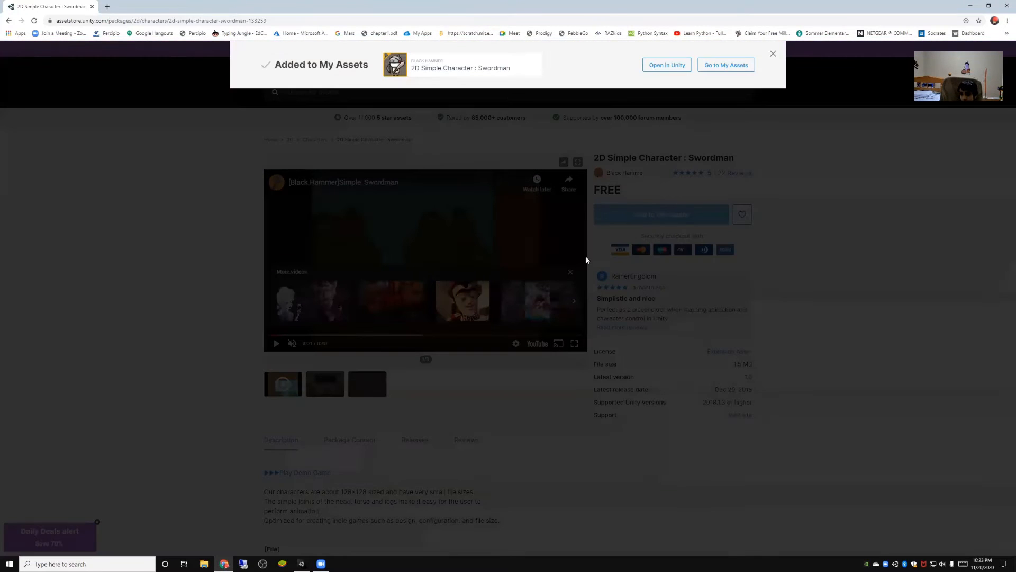
# - Go to the My Assets list and open the 2D Simple Character : Swordman asset in Unity
pyautogui.click(716, 65)
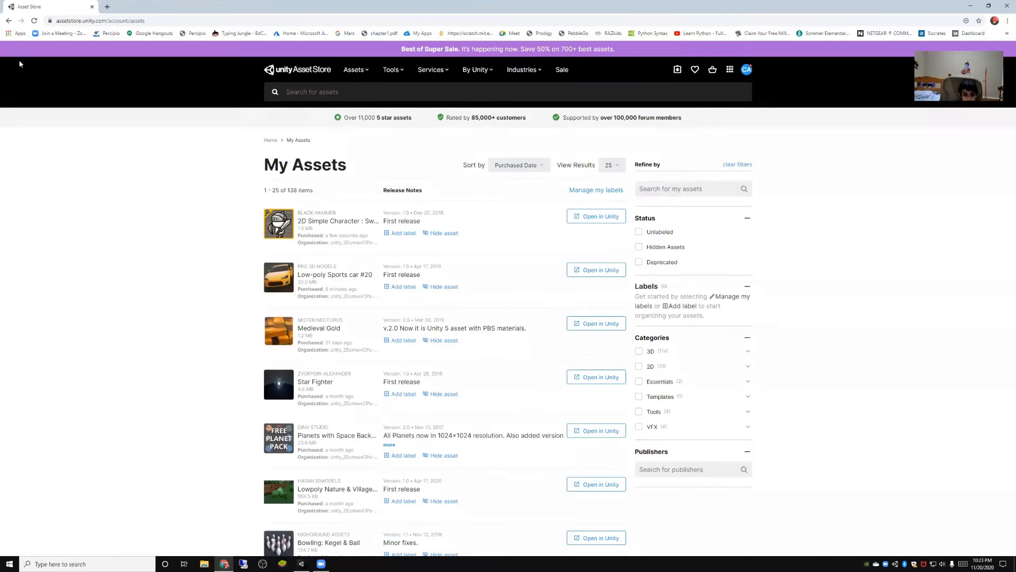
pyautogui.click(588, 215)
pyautogui.click(549, 89)
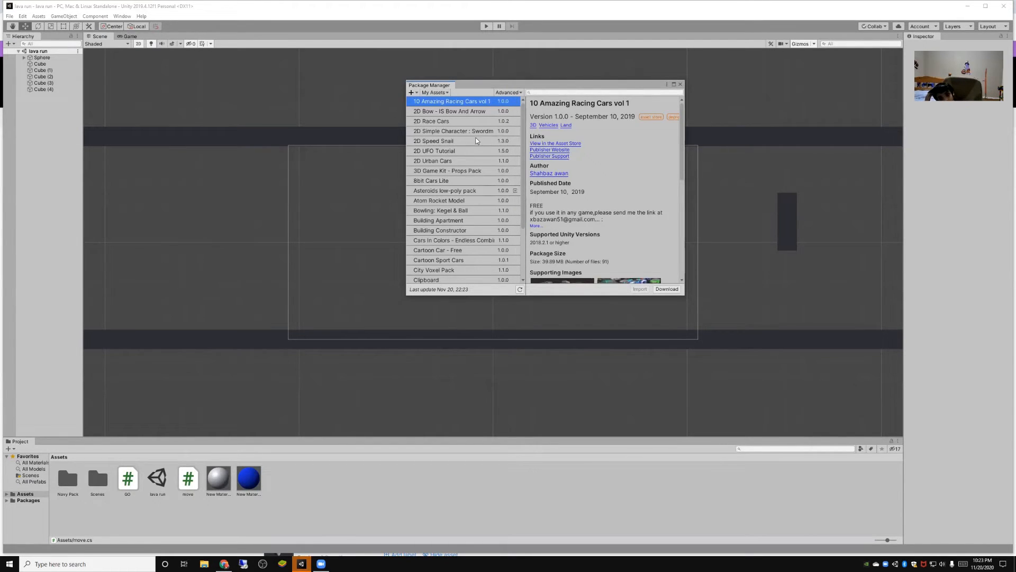
# - Download the 2D Simple Character : Swordman package and import all of its files into the lava run project
pyautogui.click(464, 132)
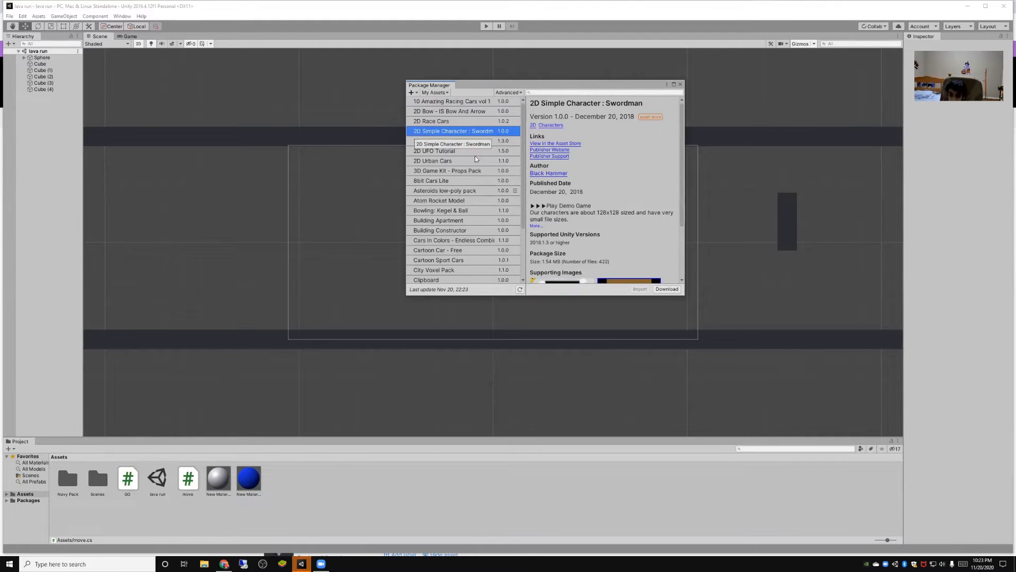
pyautogui.scroll(-3, 582, 223)
pyautogui.click(673, 289)
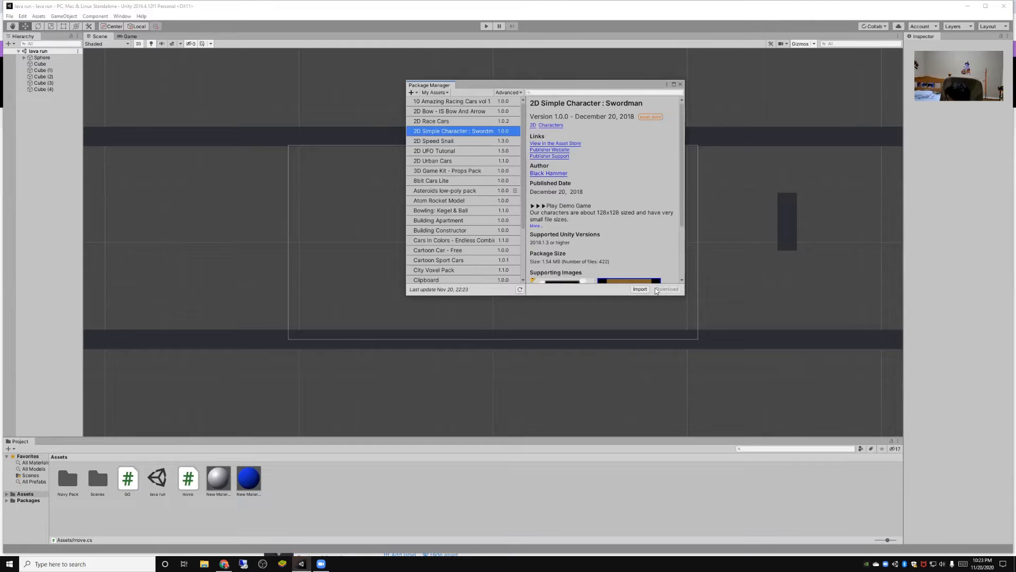
pyautogui.click(640, 290)
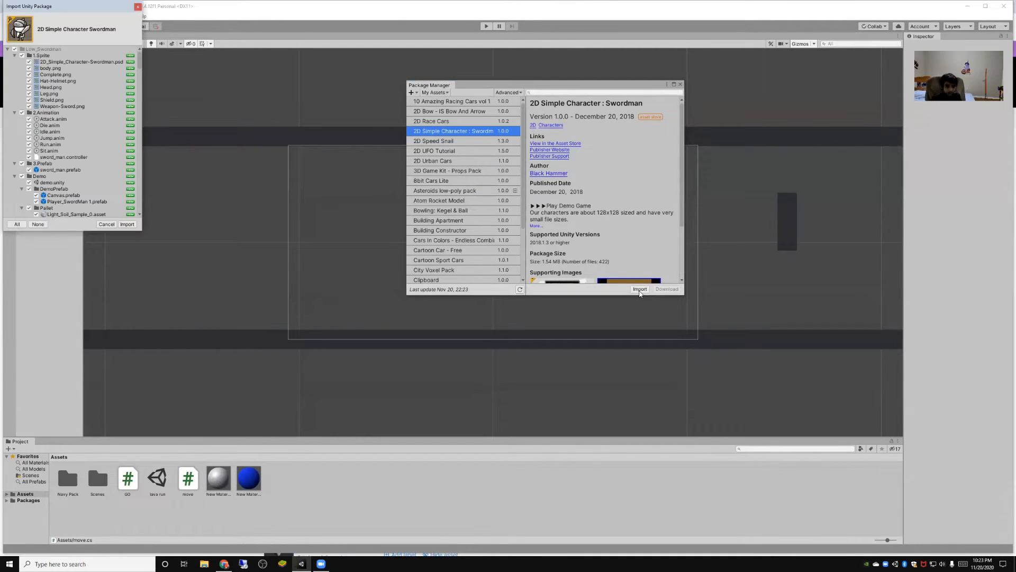
pyautogui.click(130, 224)
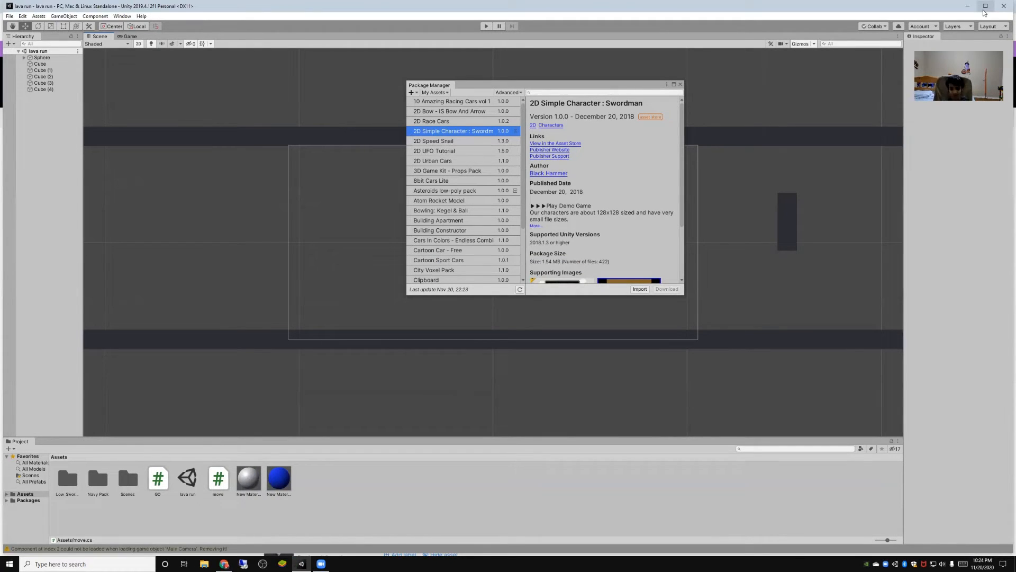
# - Maximize the Unity editor window and close the Package Manager
pyautogui.click(985, 6)
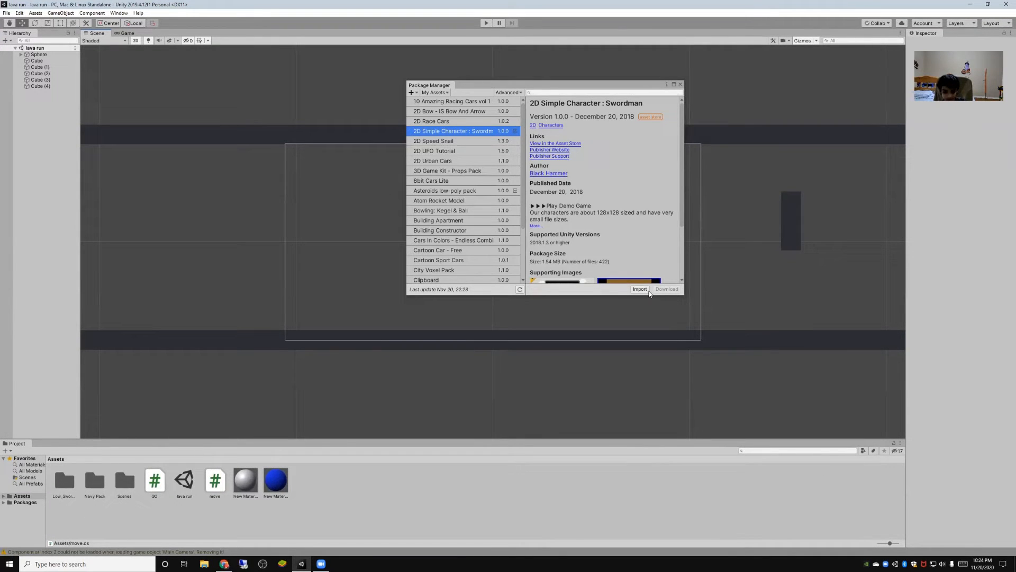
pyautogui.click(680, 84)
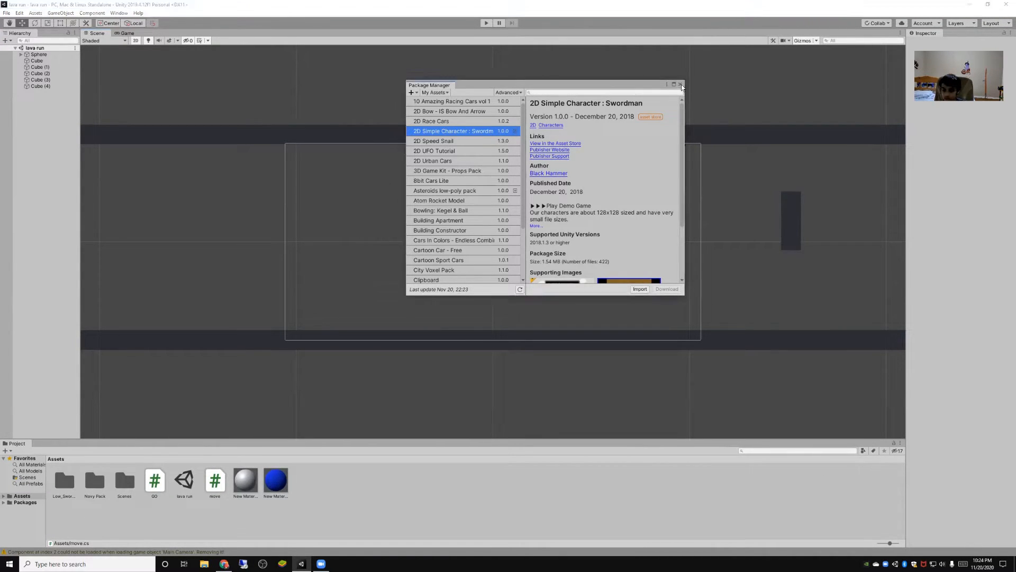
pyautogui.click(681, 85)
# - Place the Player_SwordMan 1 prefab in the scene just above the lower bar and briefly playtest the level
pyautogui.click(33, 483)
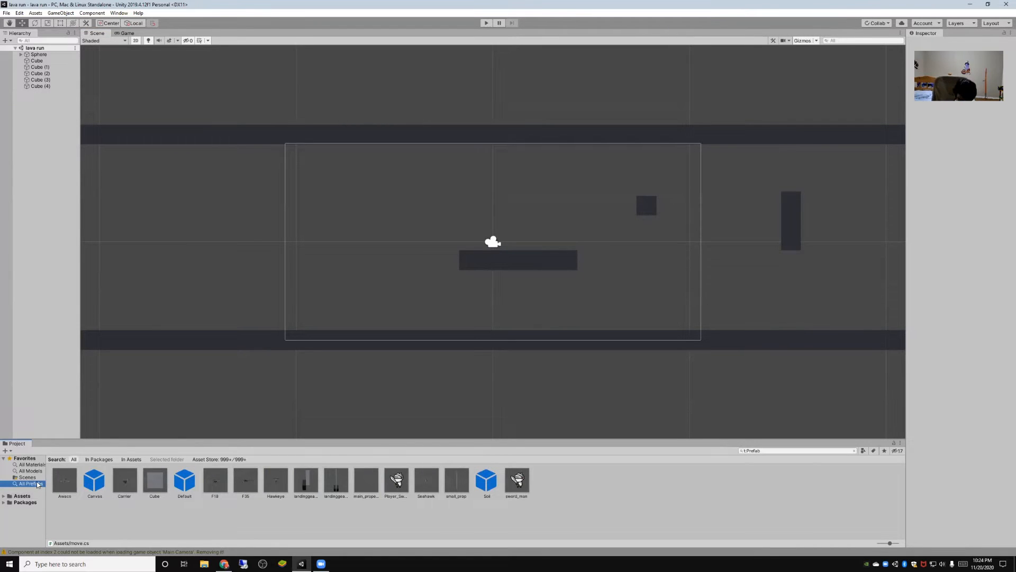
pyautogui.click(407, 481)
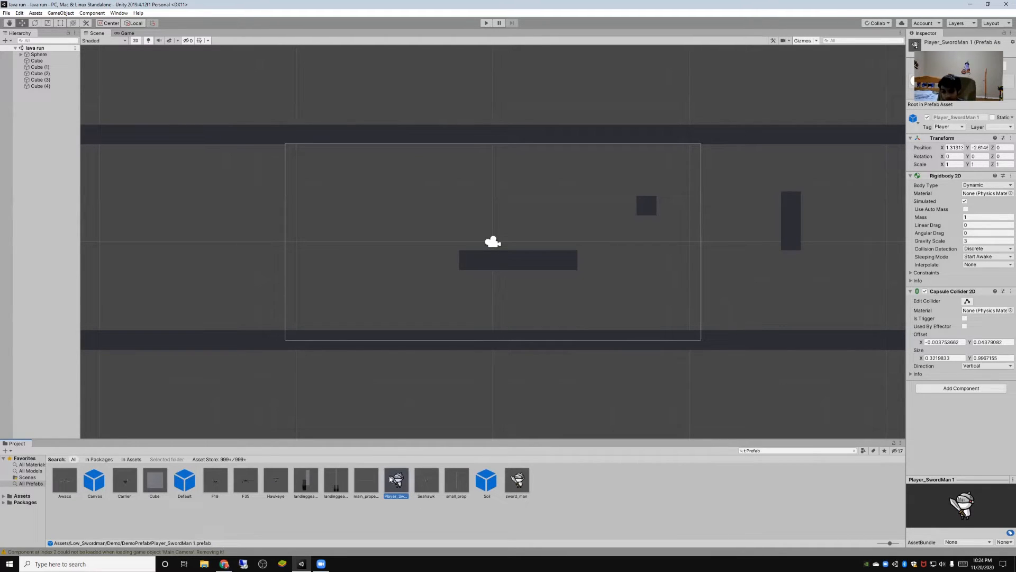
pyautogui.moveTo(391, 479); pyautogui.dragTo(528, 309)
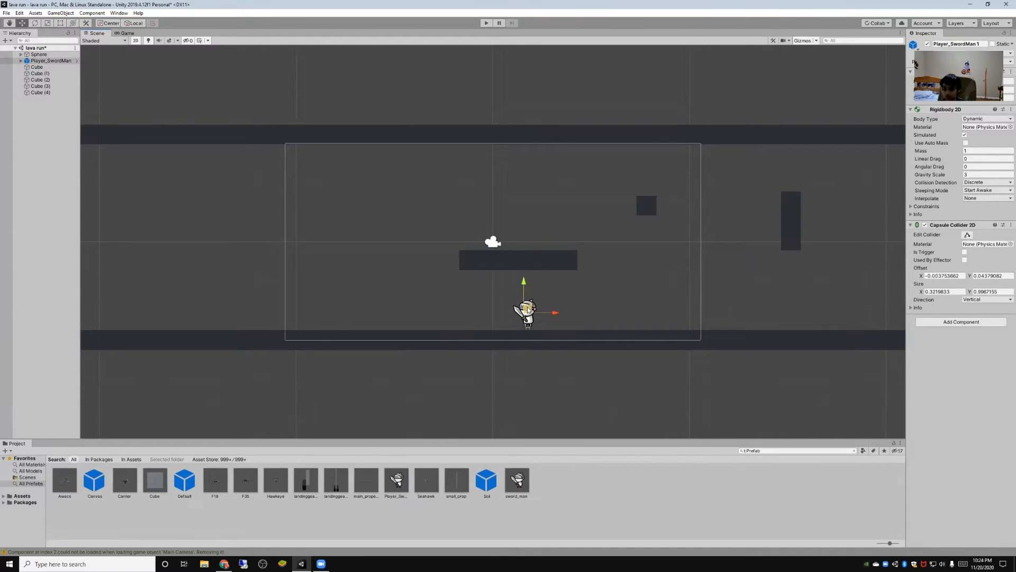
pyautogui.click(486, 23)
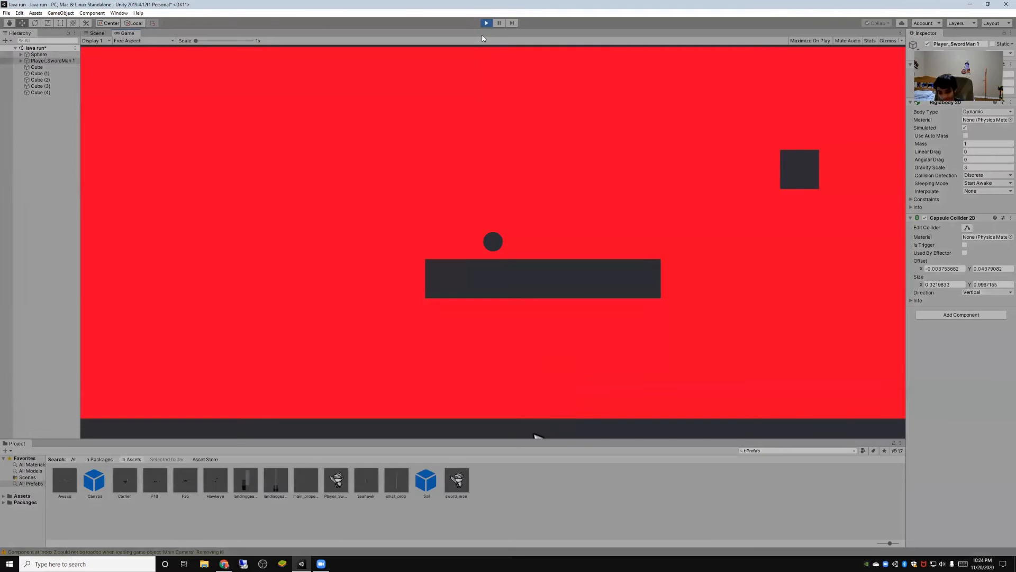
pyautogui.click(486, 23)
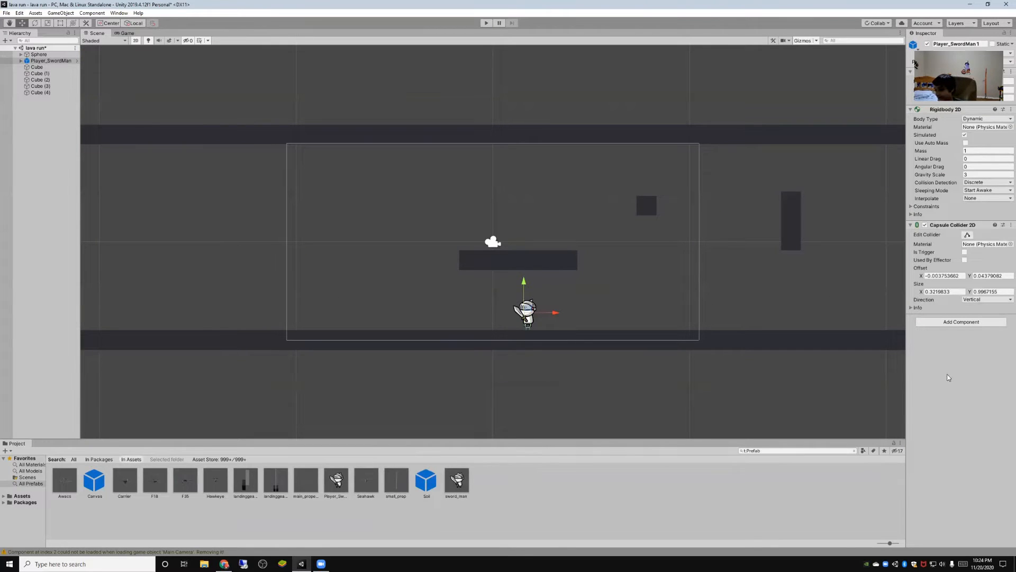
# - Raise the swordman slightly above the lower bar and switch the Scene view from 2D to 3D
pyautogui.moveTo(527, 310)
pyautogui.mouseDown()
pyautogui.moveTo(528, 297)
pyautogui.moveTo(533, 305)
pyautogui.mouseUp()
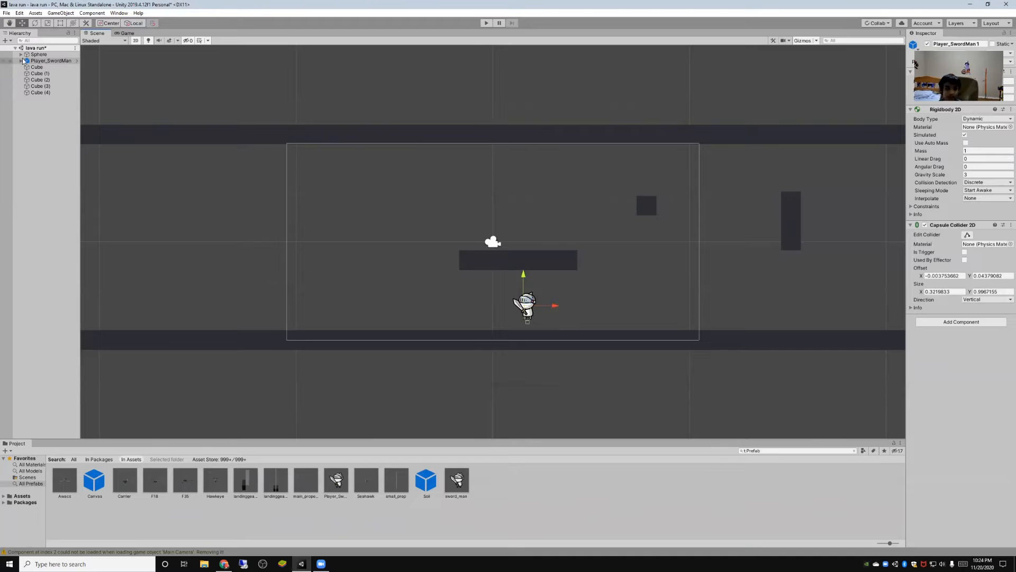
pyautogui.click(136, 41)
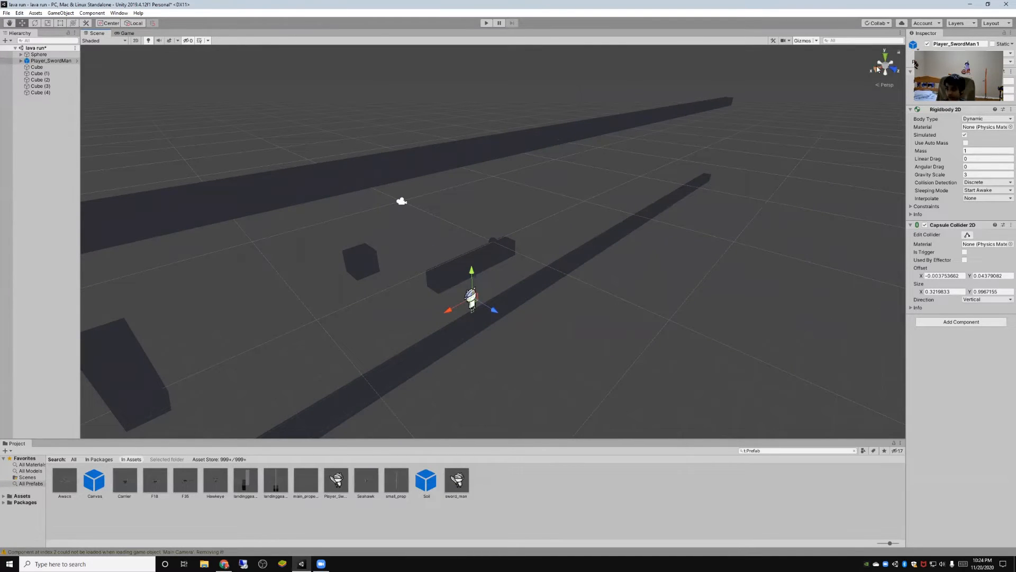
# - Check the swordman's depth alignment from the right-side view, return the Scene view to 2D, and briefly playtest the level
pyautogui.click(877, 69)
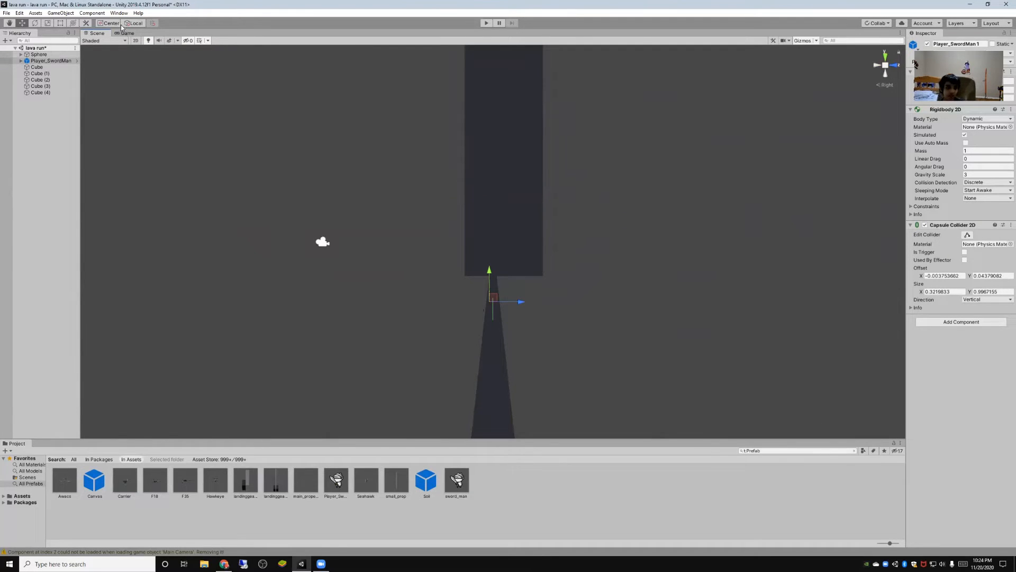
pyautogui.click(136, 41)
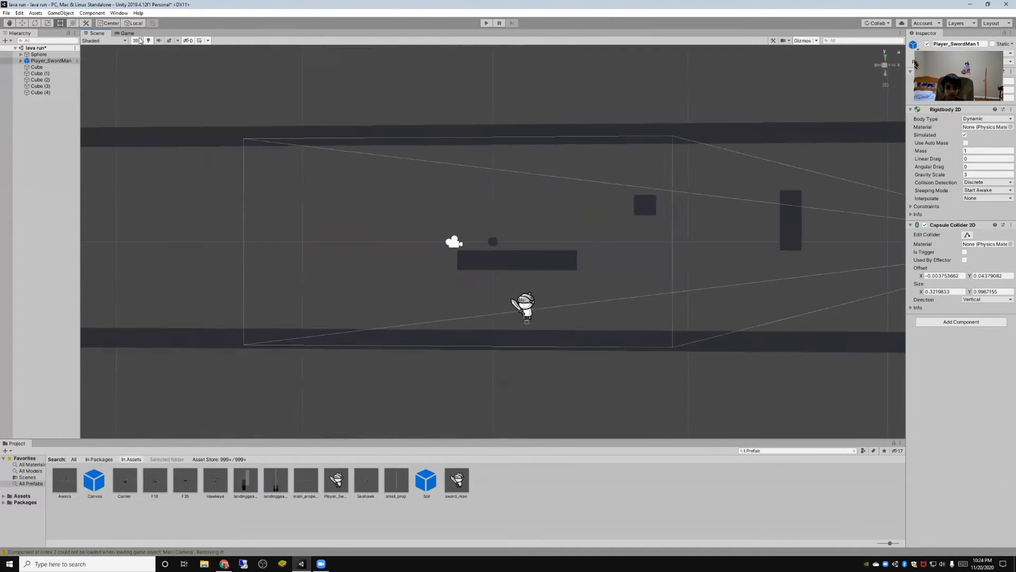
pyautogui.click(486, 24)
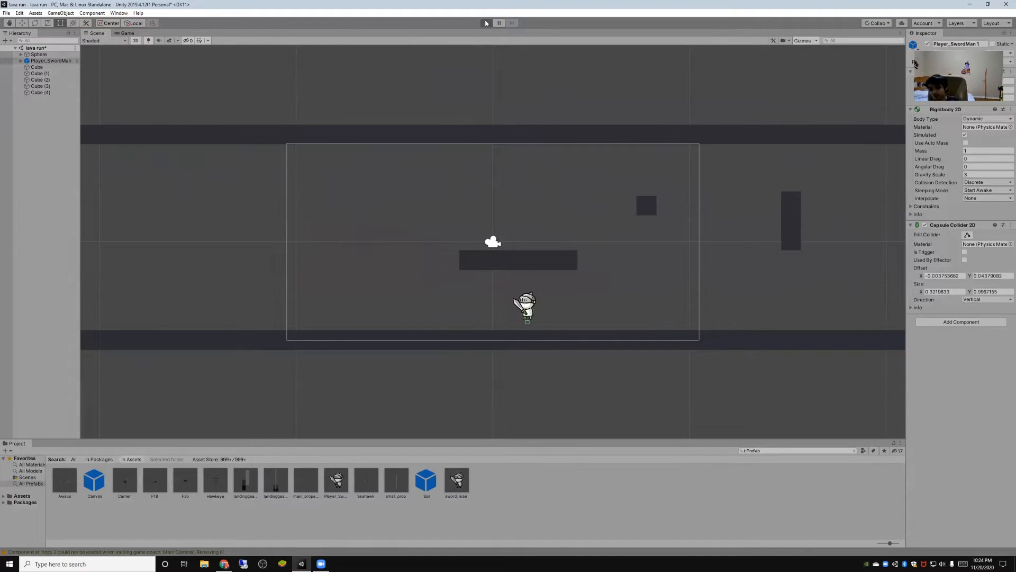
pyautogui.click(485, 23)
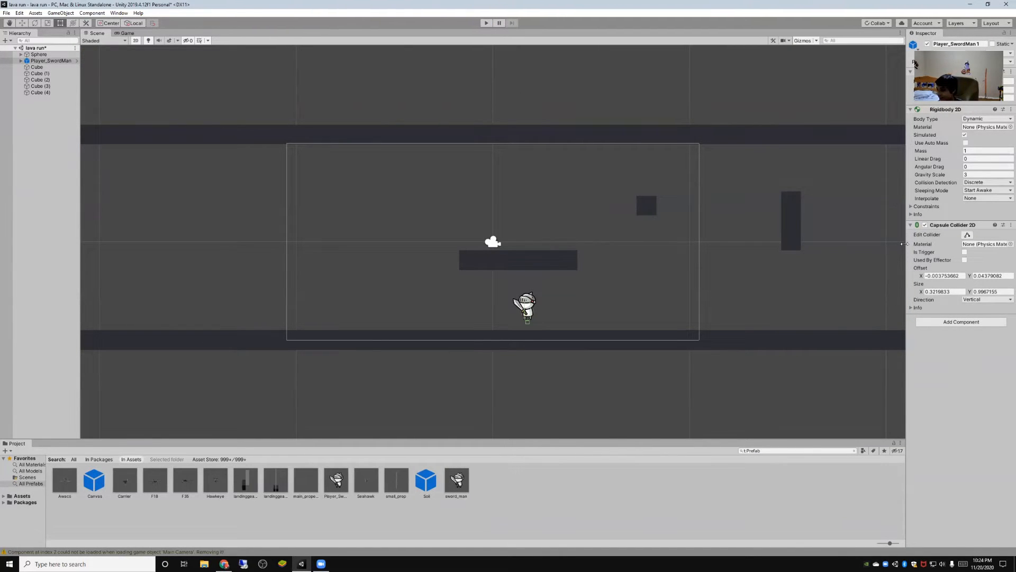
# - Remove the swordman's Rigidbody 2D component and try to add a 3D Rigidbody in its place
pyautogui.rightClick(933, 110)
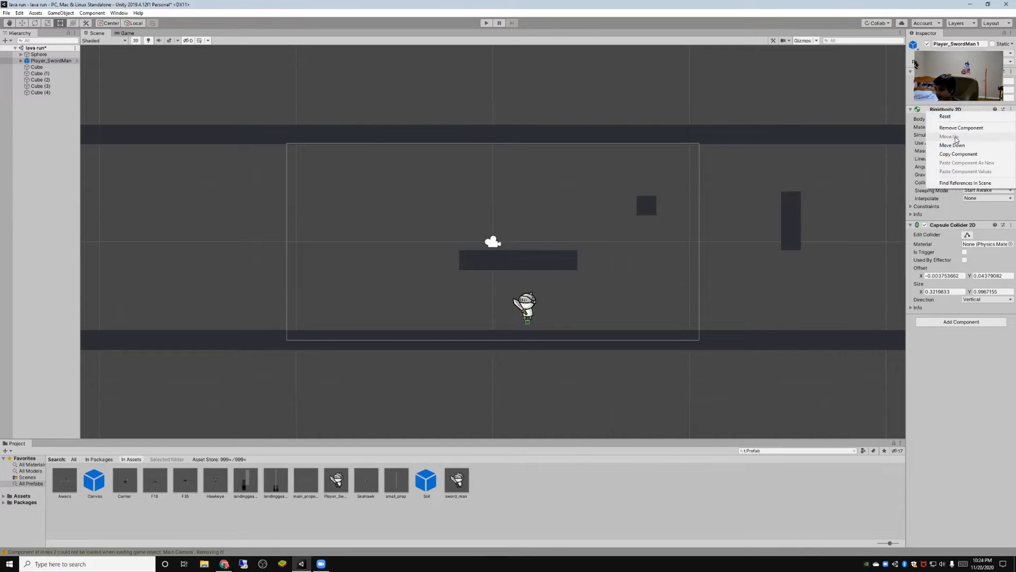
pyautogui.click(959, 129)
pyautogui.click(945, 217)
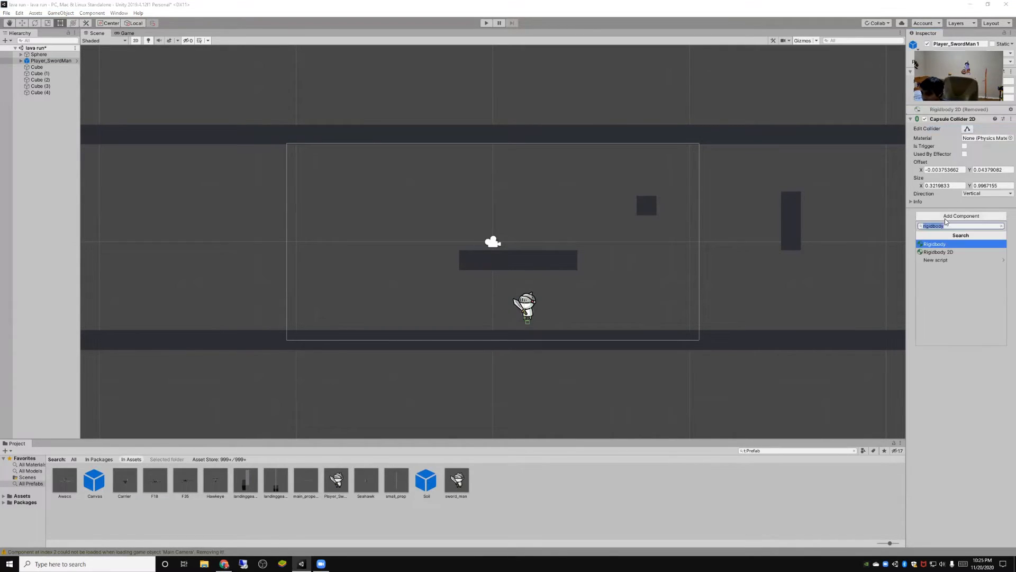
pyautogui.click(936, 245)
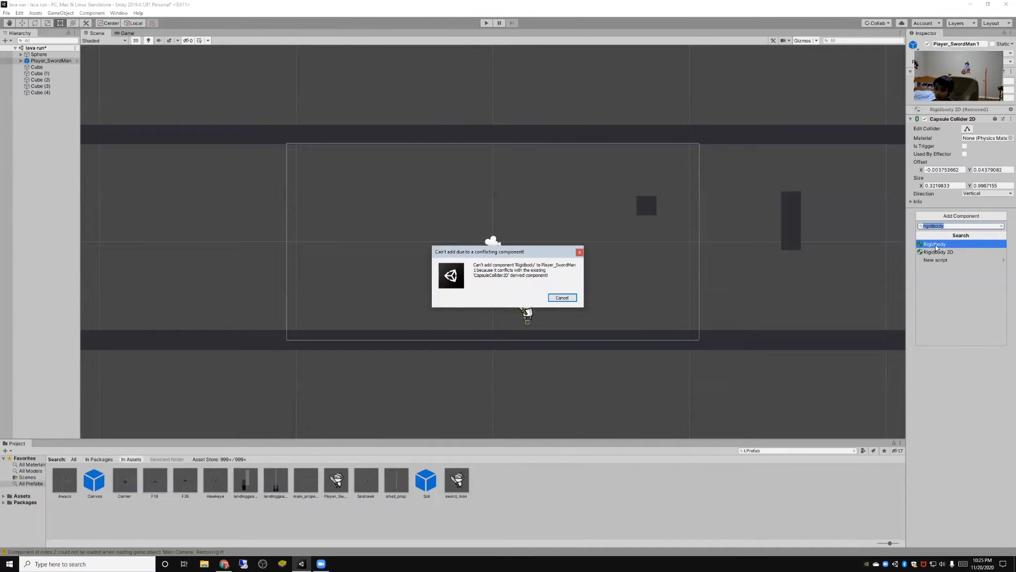
pyautogui.click(561, 298)
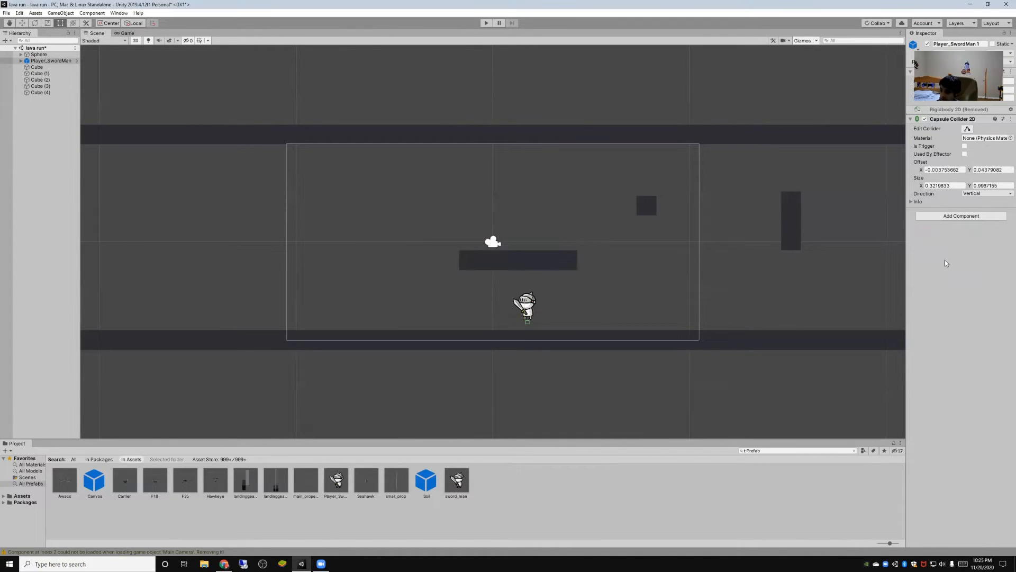
# - Replace the swordman's Capsule Collider 2D component with a 3D Capsule Collider
pyautogui.rightClick(947, 120)
pyautogui.click(955, 133)
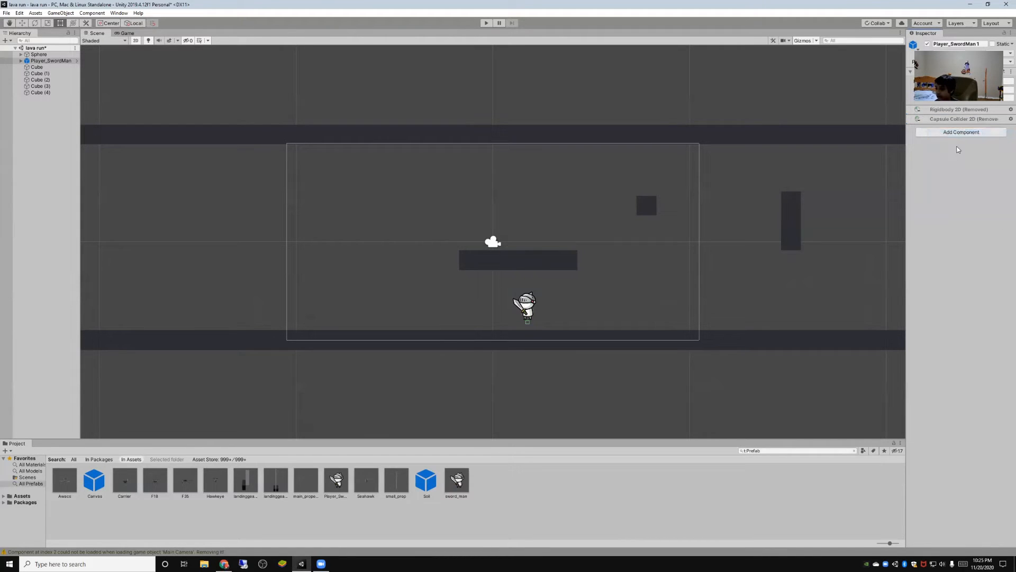
pyautogui.click(957, 133)
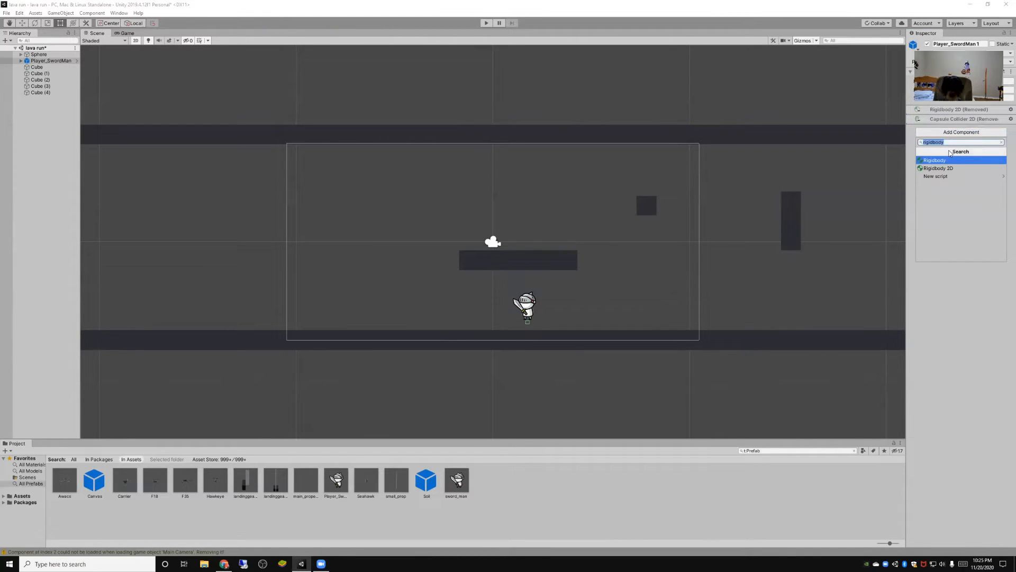
pyautogui.write('c')
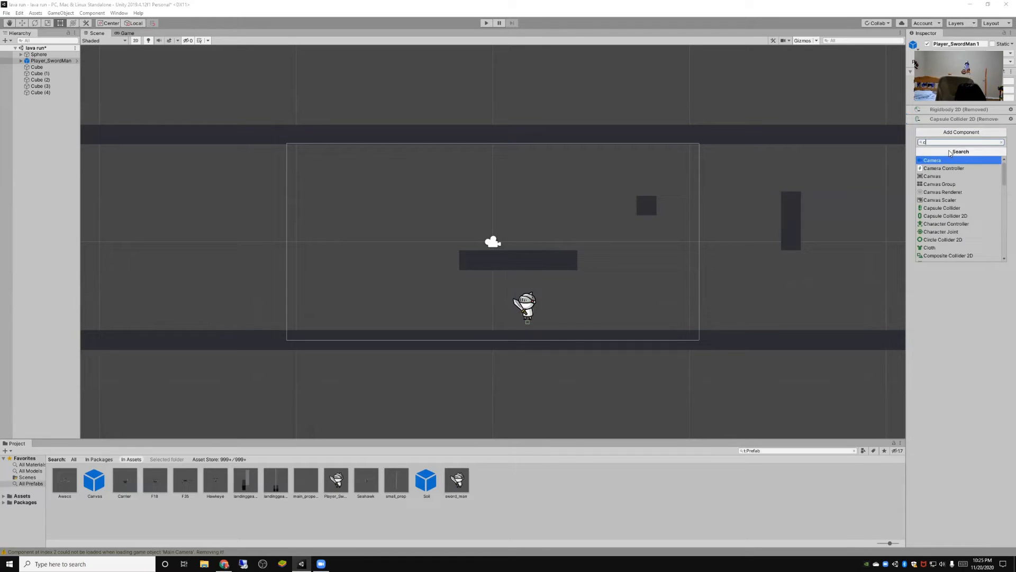
pyautogui.write('aps')
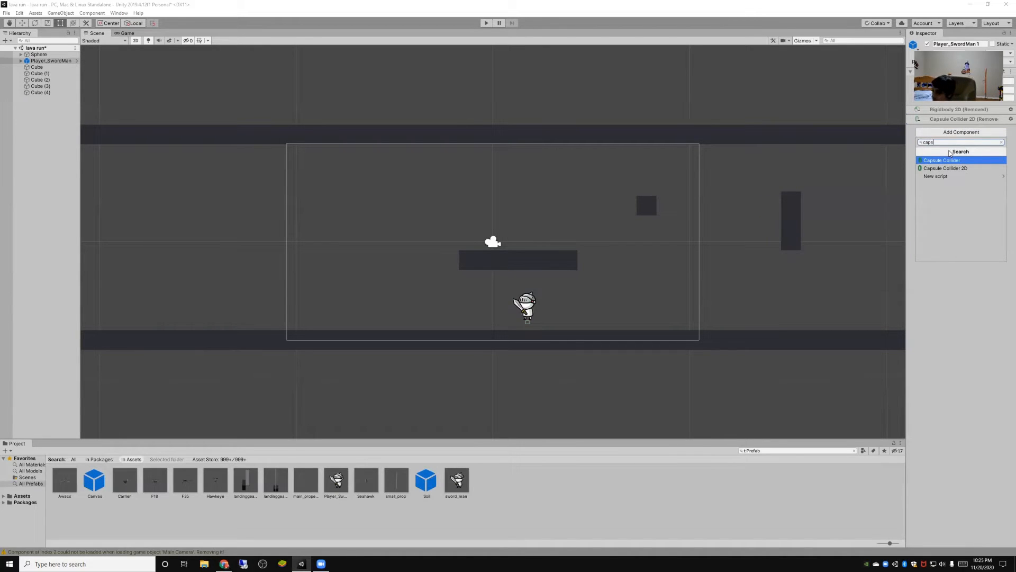
pyautogui.click(954, 160)
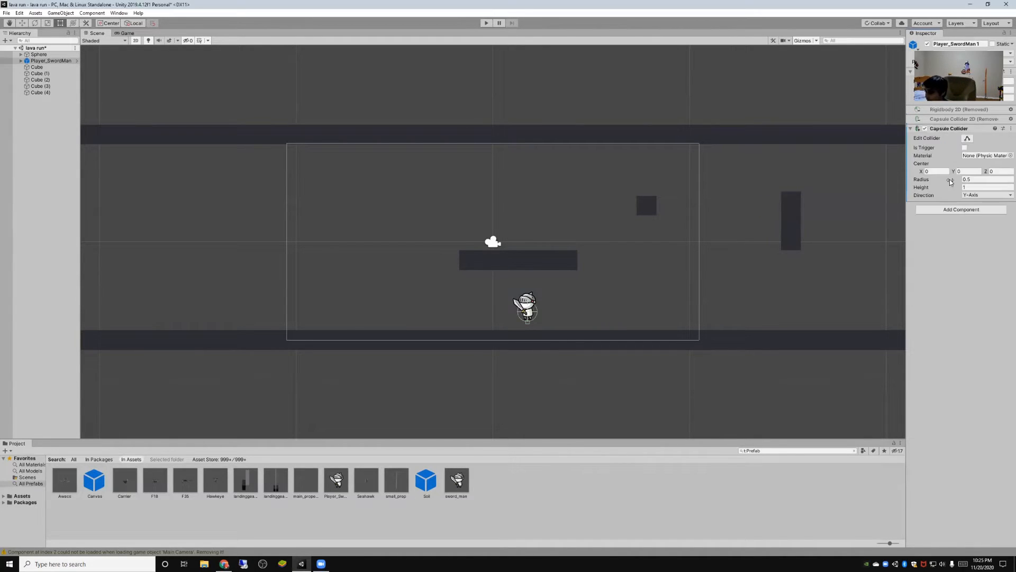
# - Add a 3D Rigidbody component to the swordman
pyautogui.click(950, 210)
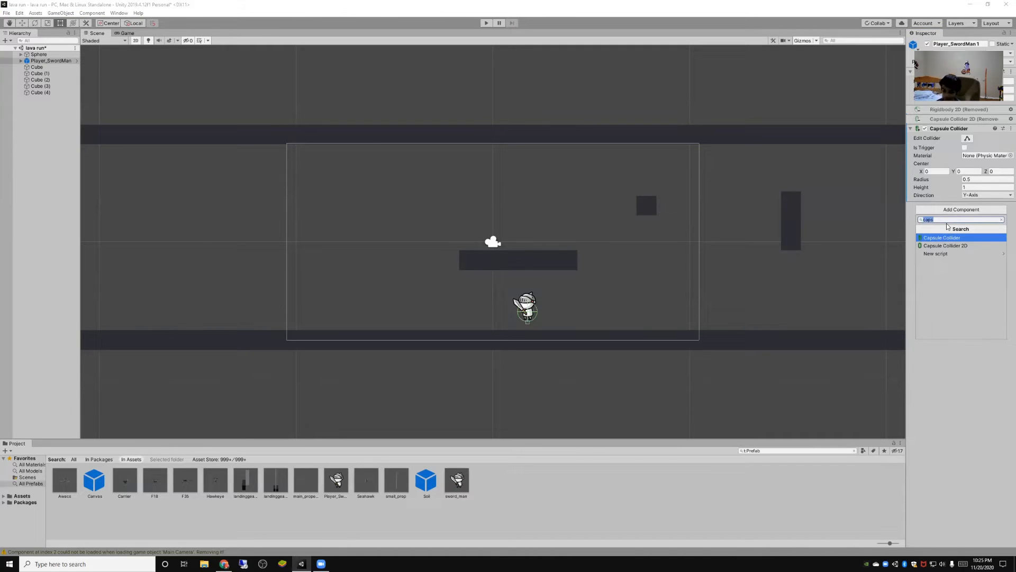
pyautogui.press('BackSpace')
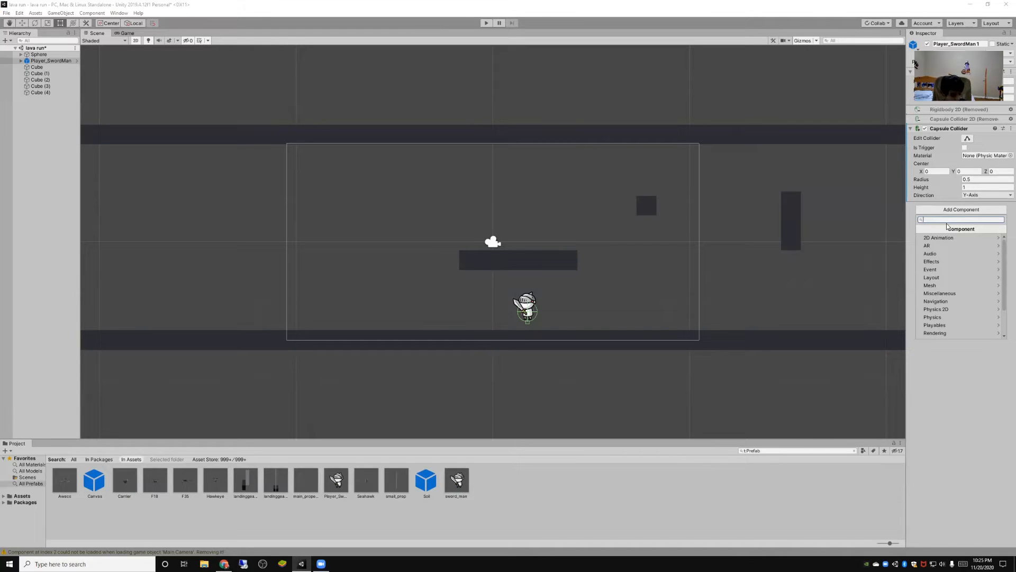
pyautogui.write('ri')
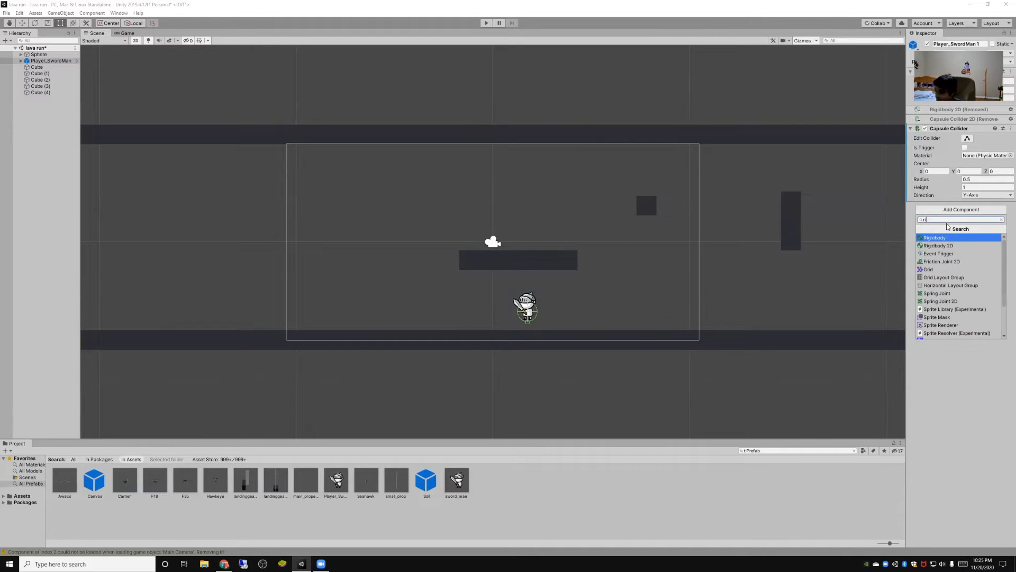
pyautogui.click(945, 247)
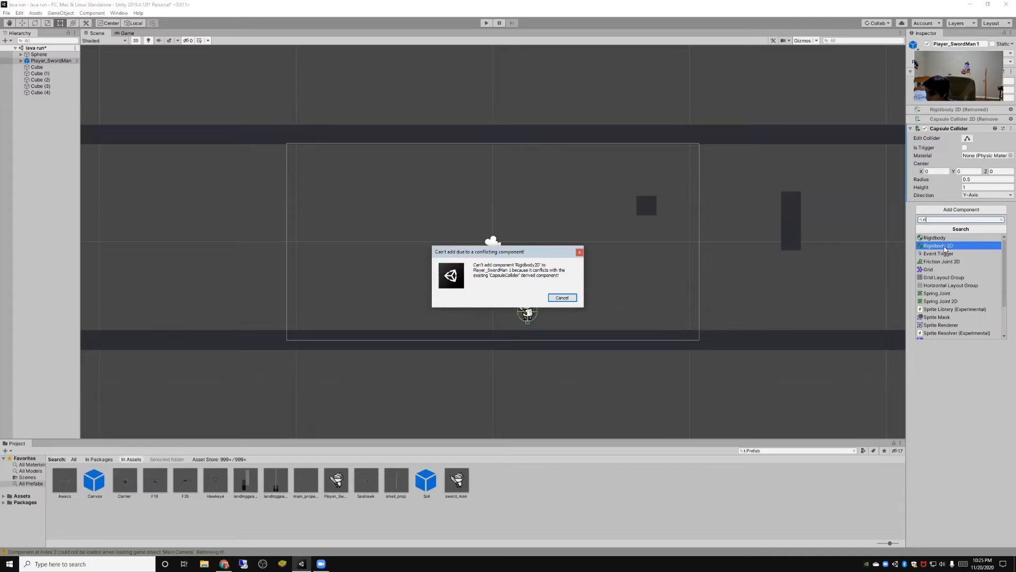
pyautogui.click(566, 299)
pyautogui.click(961, 210)
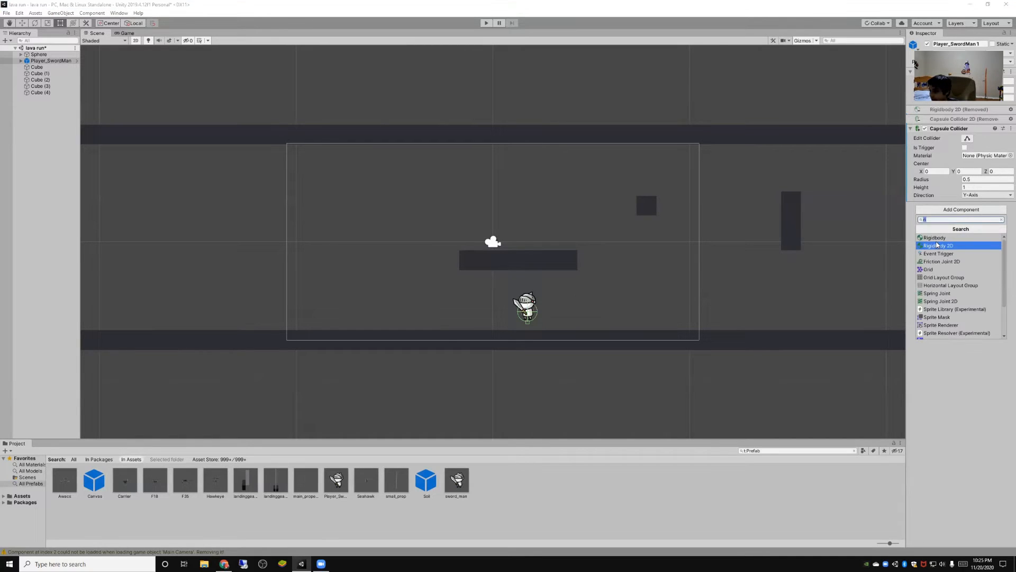
pyautogui.click(937, 245)
pyautogui.click(574, 300)
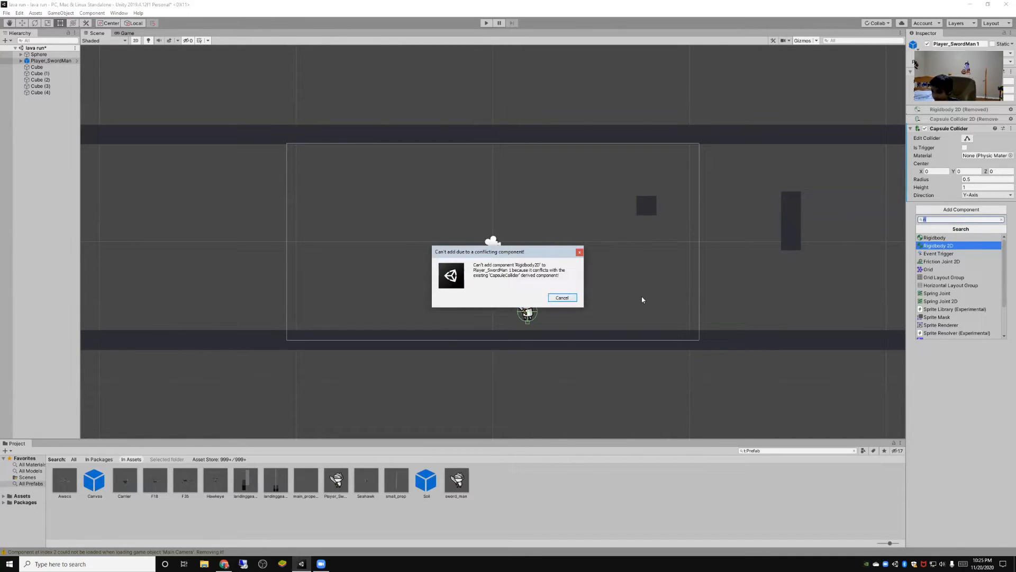
pyautogui.click(948, 212)
pyautogui.click(935, 238)
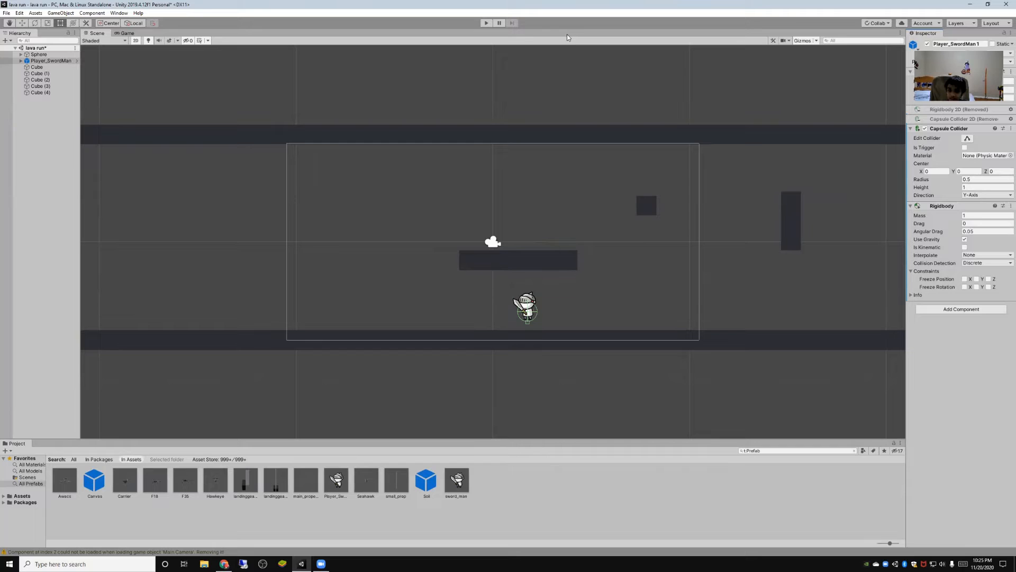
# - Playtest the level with the swordman's 3D physics components, making the ball jump, and stop the game
pyautogui.hotkey('ctrl', 'p')
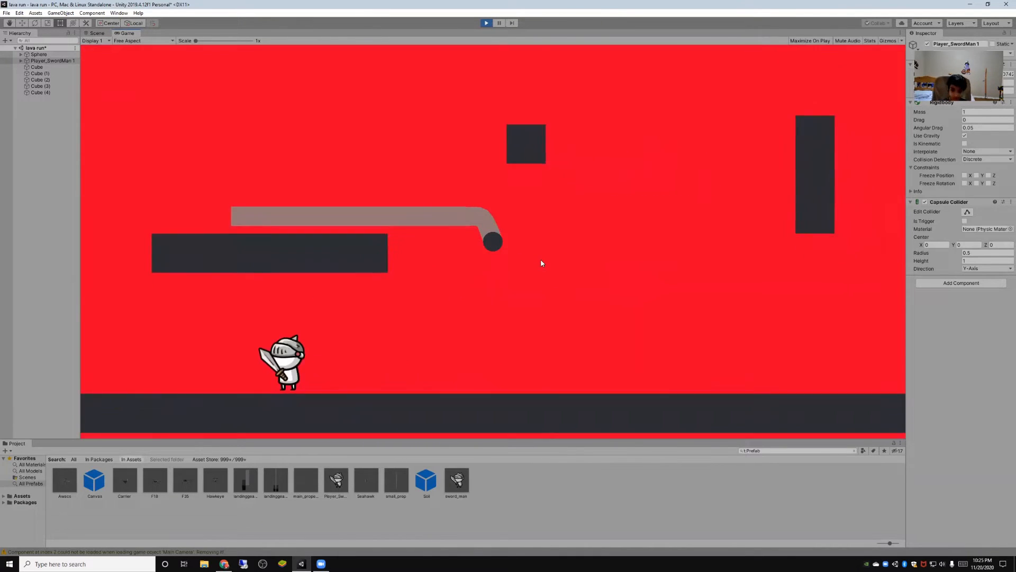
pyautogui.press('space')
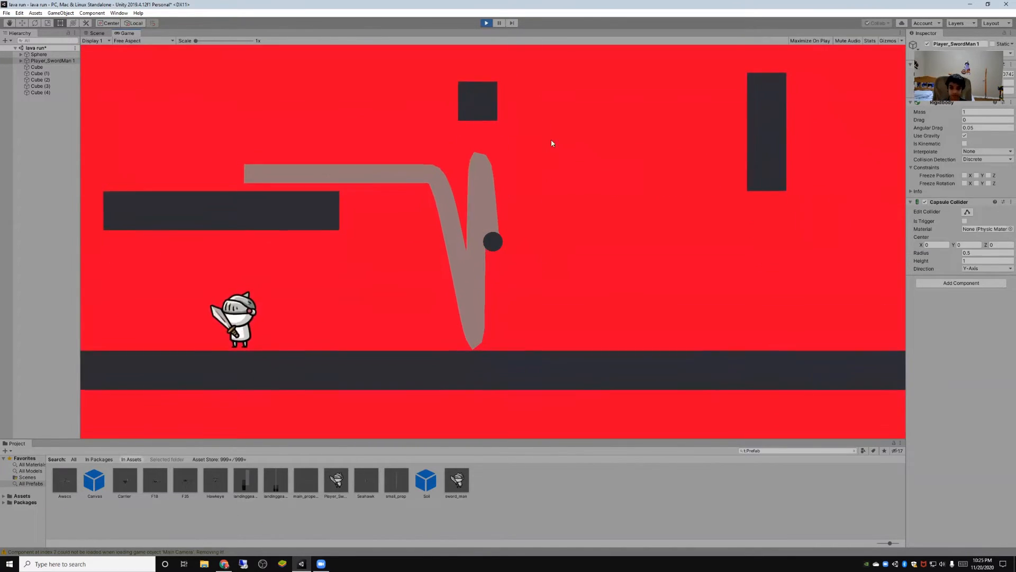
pyautogui.press('space')
pyautogui.click(487, 23)
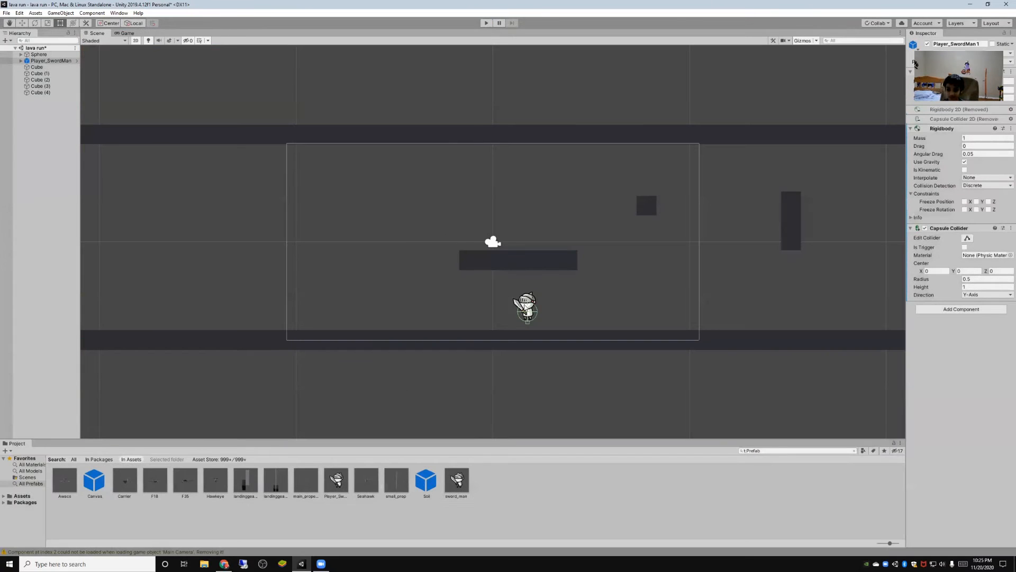
# - Try rotating the swordman about its vertical axis, undo the rotation and deselect the character
pyautogui.click(35, 23)
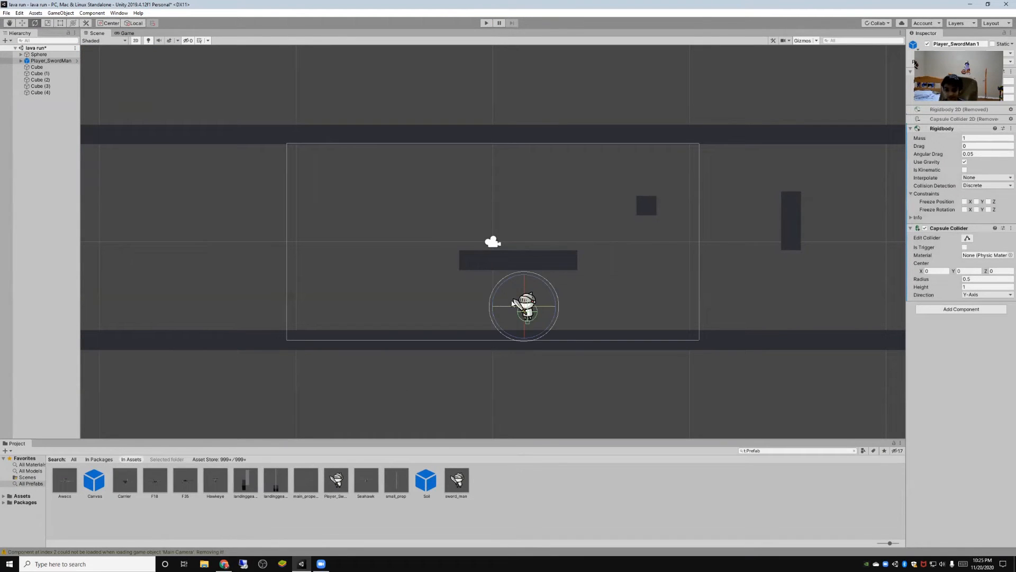
pyautogui.moveTo(504, 311); pyautogui.dragTo(803, 369)
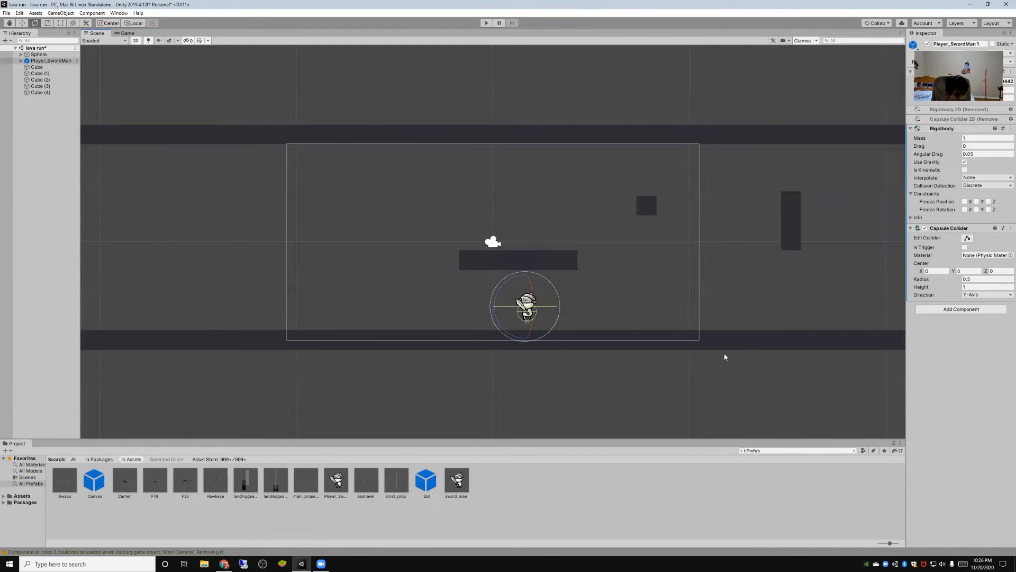
pyautogui.hotkey('ctrl', 'z')
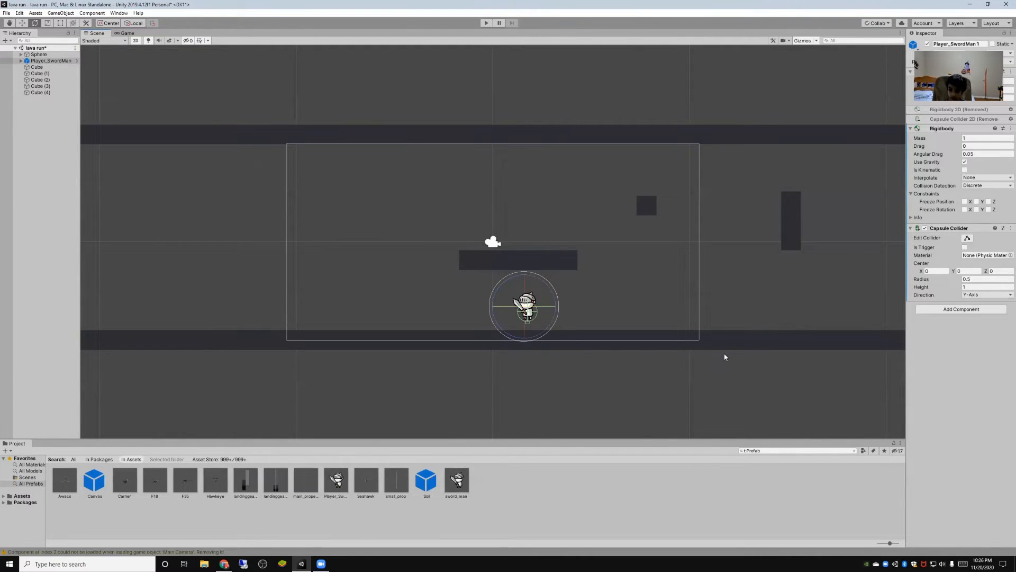
pyautogui.click(665, 390)
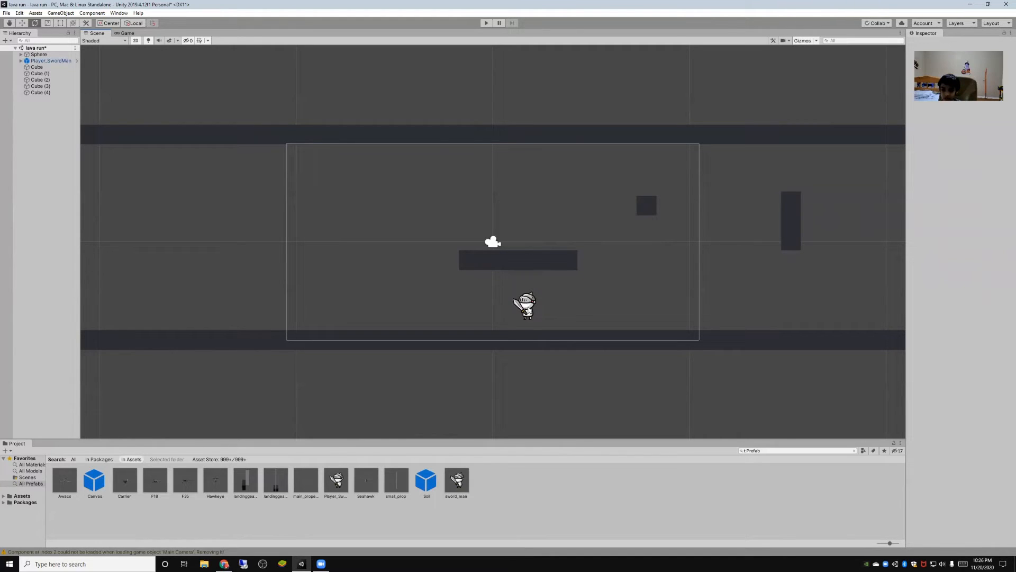
# - Rotate the swordman slightly about its vertical axis and briefly playtest the level
pyautogui.click(528, 311)
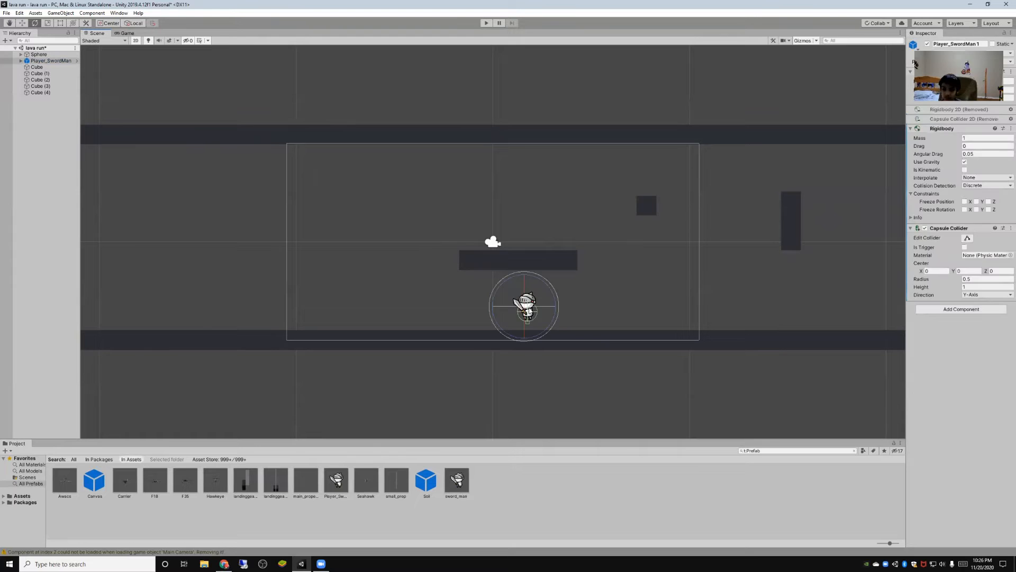
pyautogui.moveTo(529, 308)
pyautogui.mouseDown()
pyautogui.moveTo(573, 308)
pyautogui.moveTo(531, 310)
pyautogui.moveTo(546, 309)
pyautogui.mouseUp()
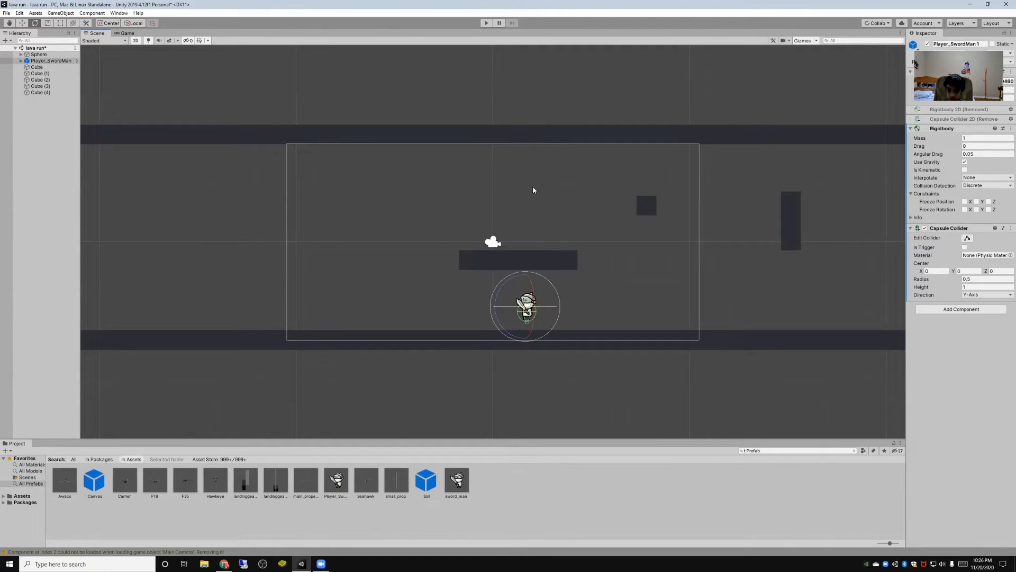
pyautogui.click(486, 24)
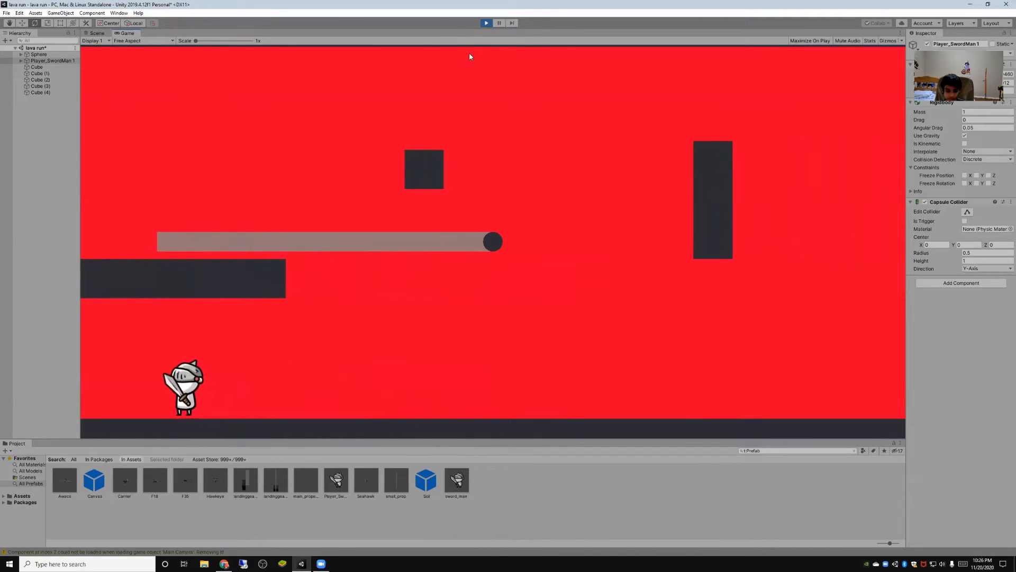
pyautogui.click(487, 23)
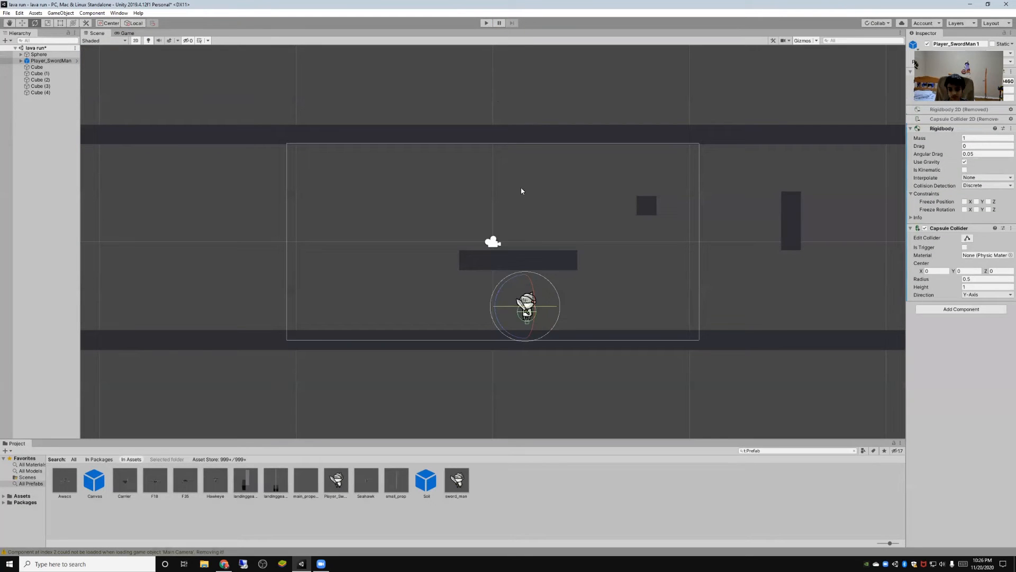
# - Move the swordman along the level and up off the lower bar, directly beneath the small floating cube
pyautogui.click(22, 23)
pyautogui.moveTo(555, 310); pyautogui.dragTo(706, 310)
pyautogui.moveTo(676, 279)
pyautogui.mouseDown()
pyautogui.moveTo(679, 244)
pyautogui.moveTo(697, 272)
pyautogui.moveTo(679, 272)
pyautogui.mouseUp()
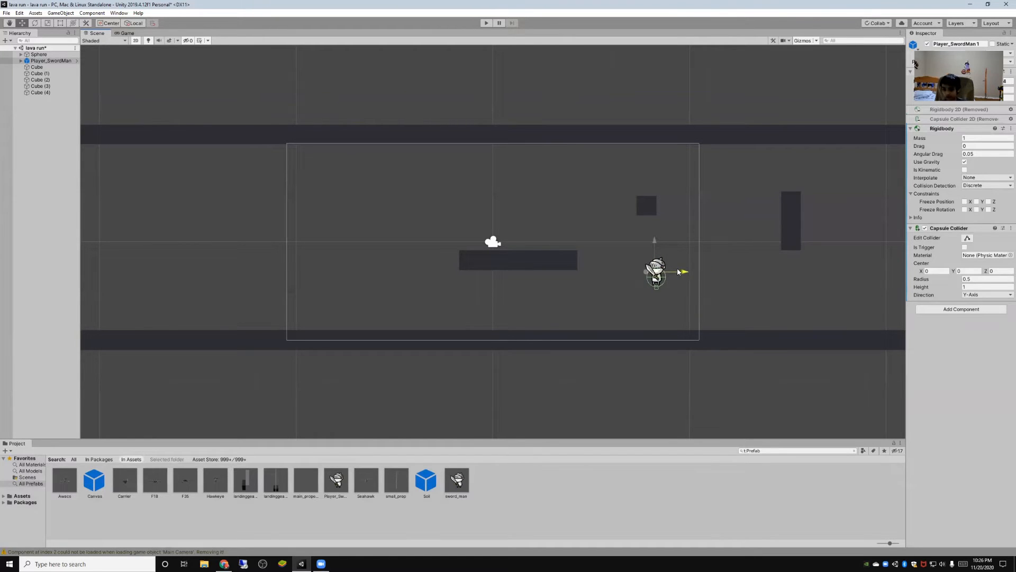
# - Duplicate the small floating cube, Cube (3), and place the copy directly under the swordman's feet as a platform
pyautogui.click(649, 211)
pyautogui.rightClick(56, 86)
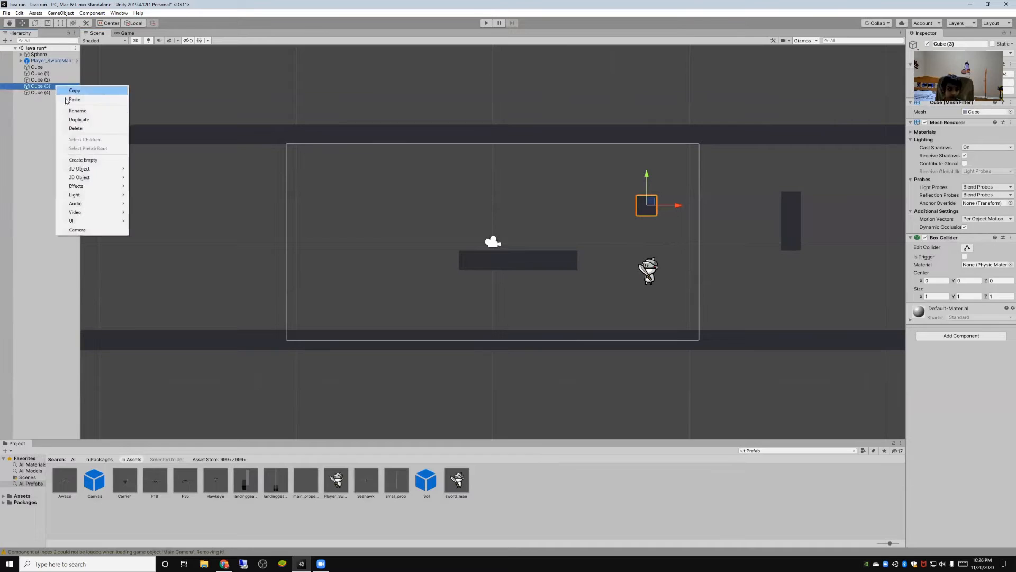
pyautogui.click(79, 119)
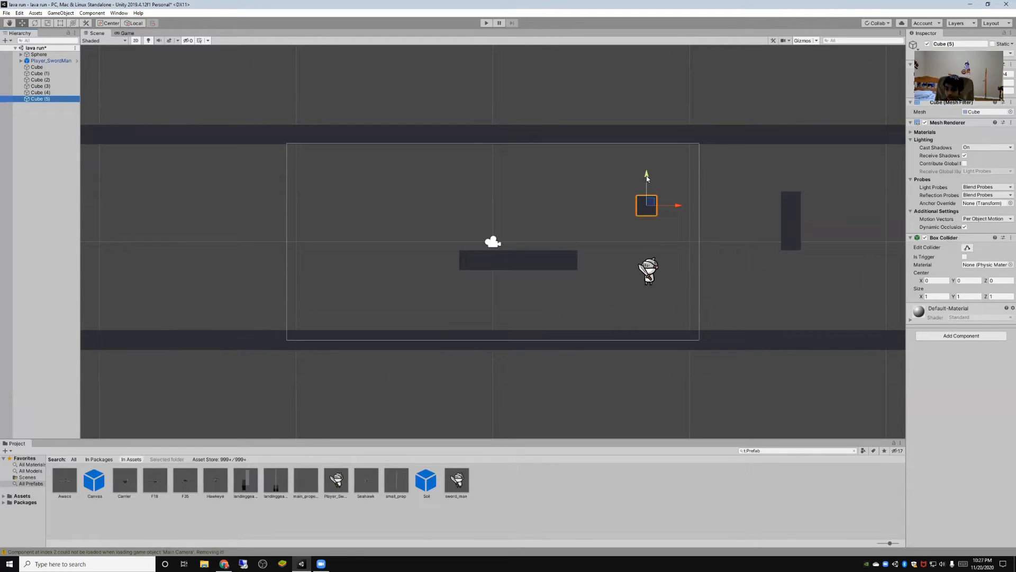
pyautogui.moveTo(647, 179); pyautogui.dragTo(682, 296)
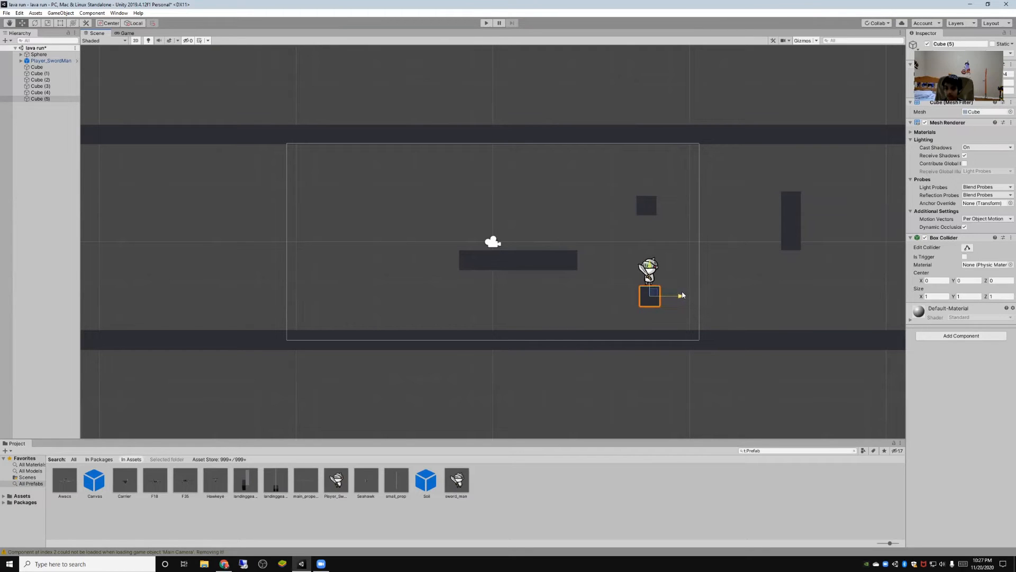
# - Briefly playtest the level and move the swordman in depth to about Z 0.1, in line with the cube platform
pyautogui.click(484, 22)
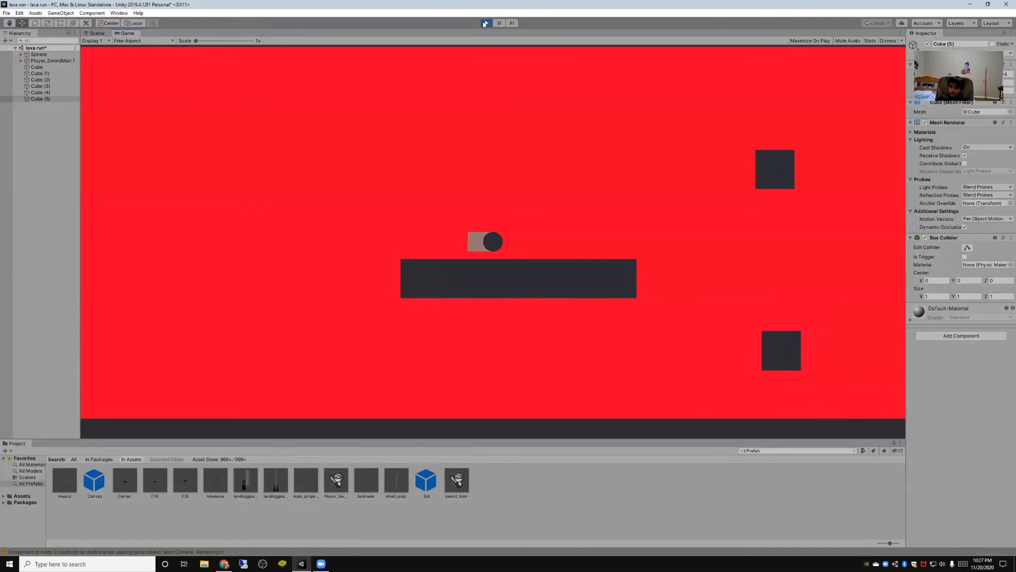
pyautogui.click(484, 23)
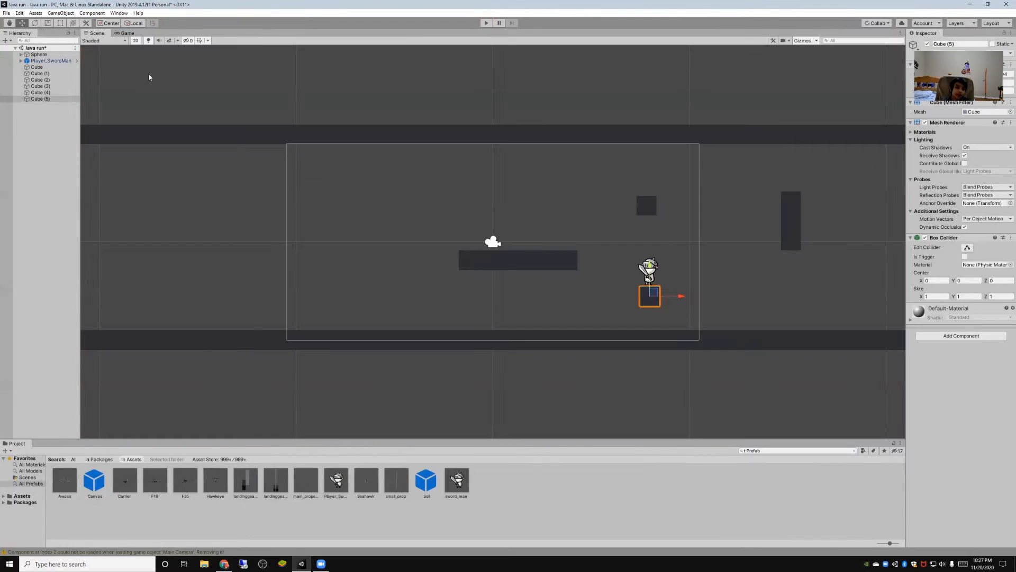
pyautogui.click(136, 41)
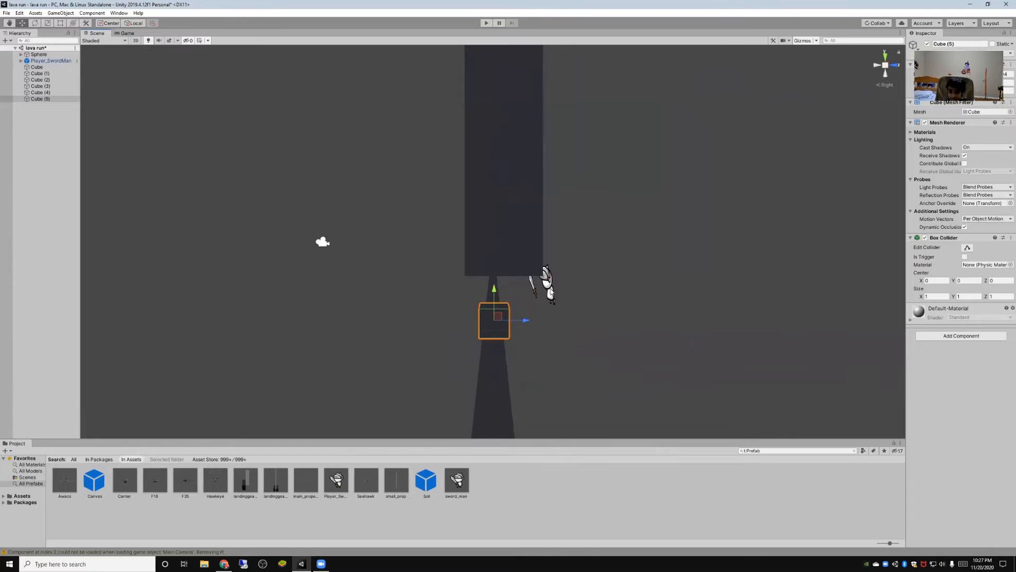
pyautogui.click(549, 290)
pyautogui.moveTo(573, 286); pyautogui.dragTo(520, 282)
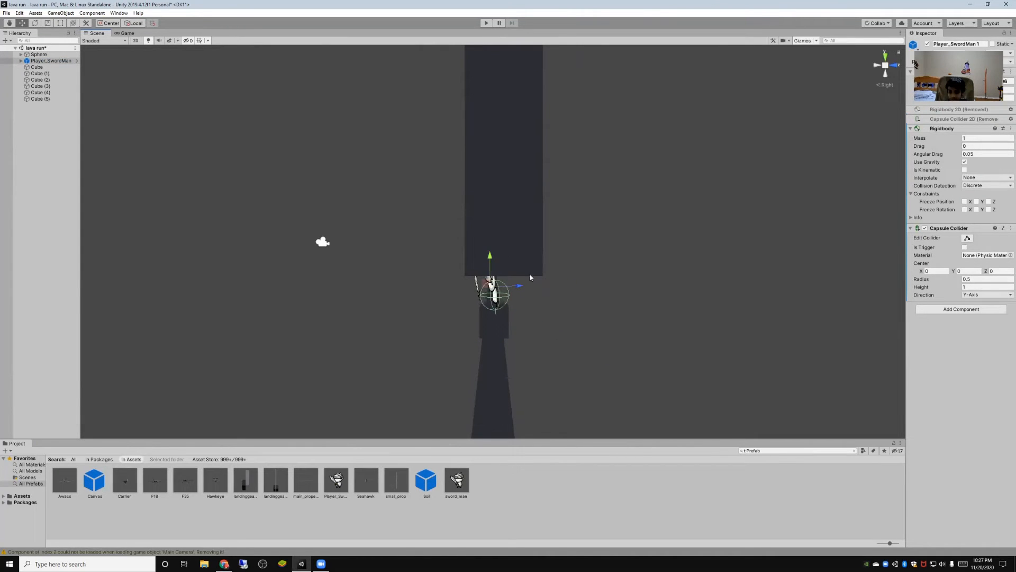
# - Rotate the swordman about its vertical axis so it faces the camera, and return to the 2D scene view
pyautogui.click(876, 65)
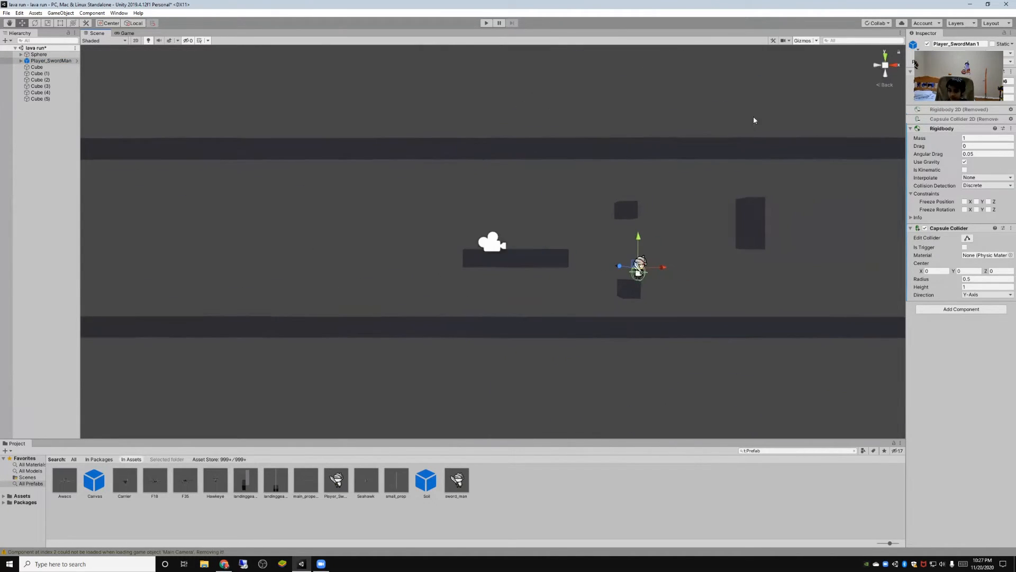
pyautogui.click(35, 23)
pyautogui.moveTo(651, 274); pyautogui.dragTo(638, 278)
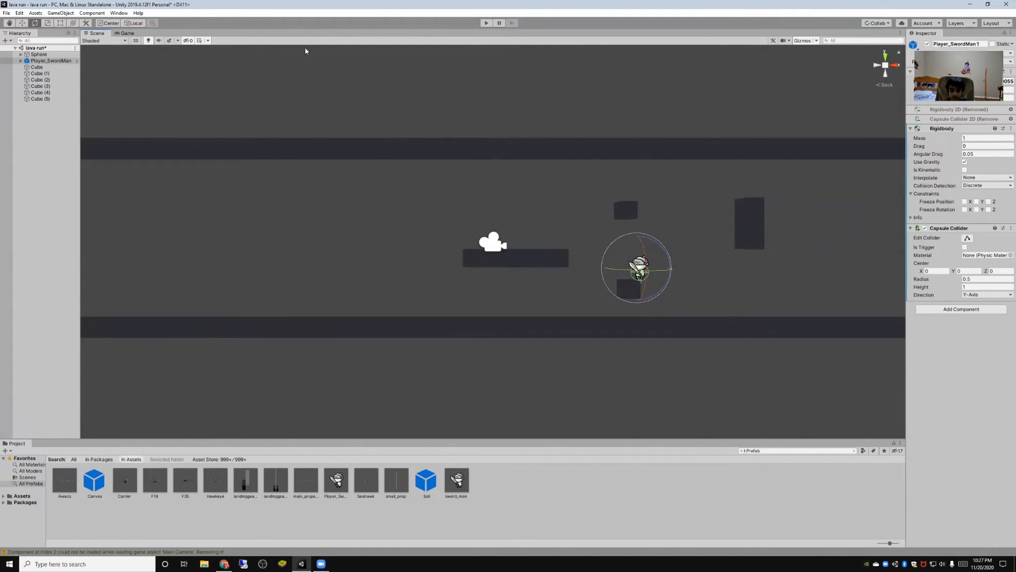
pyautogui.click(136, 40)
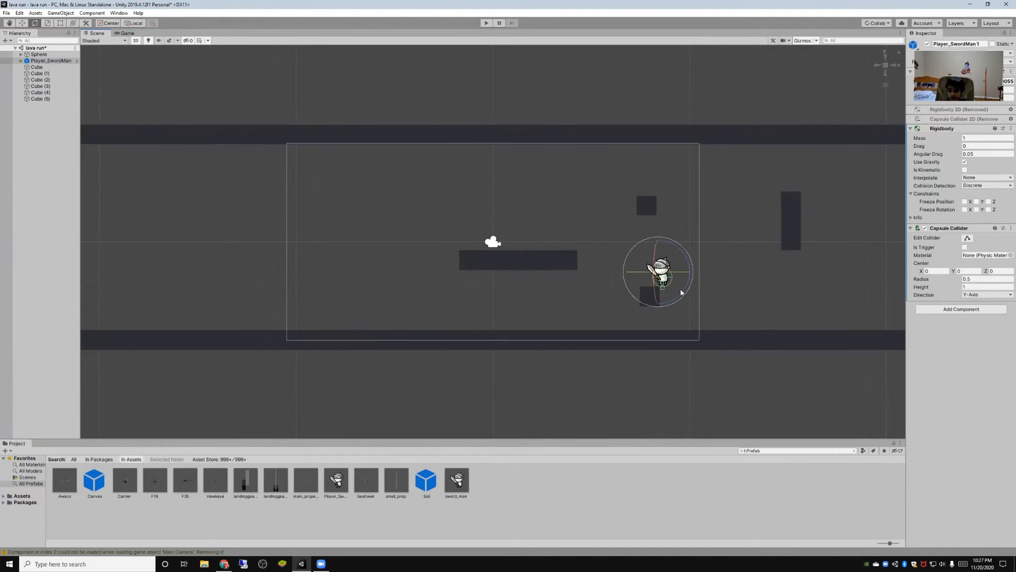
# - Shift the swordman along X to about 7.99, over its small cube platform, and playtest the level
pyautogui.click(23, 23)
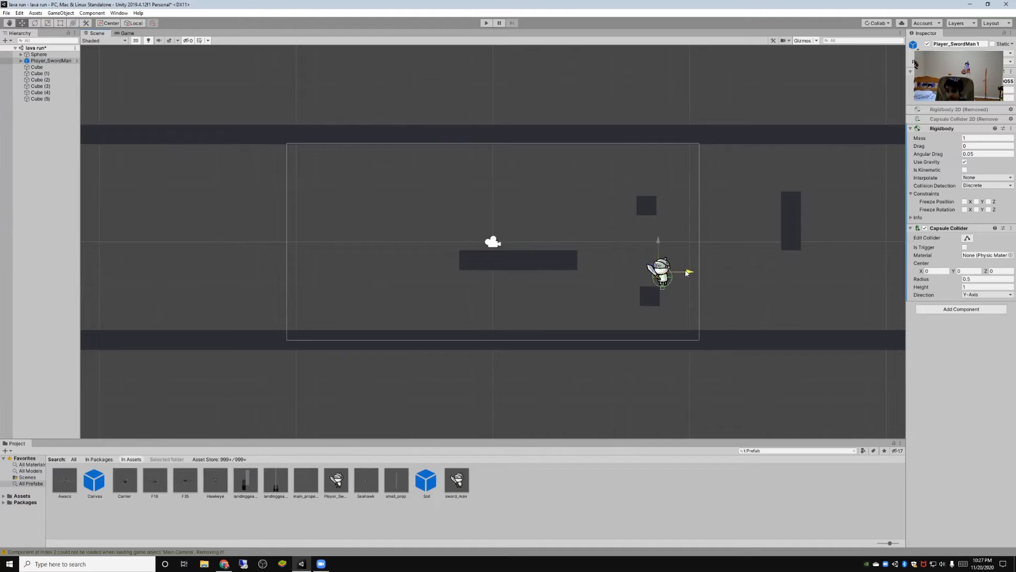
pyautogui.moveTo(687, 272); pyautogui.dragTo(676, 271)
pyautogui.click(485, 23)
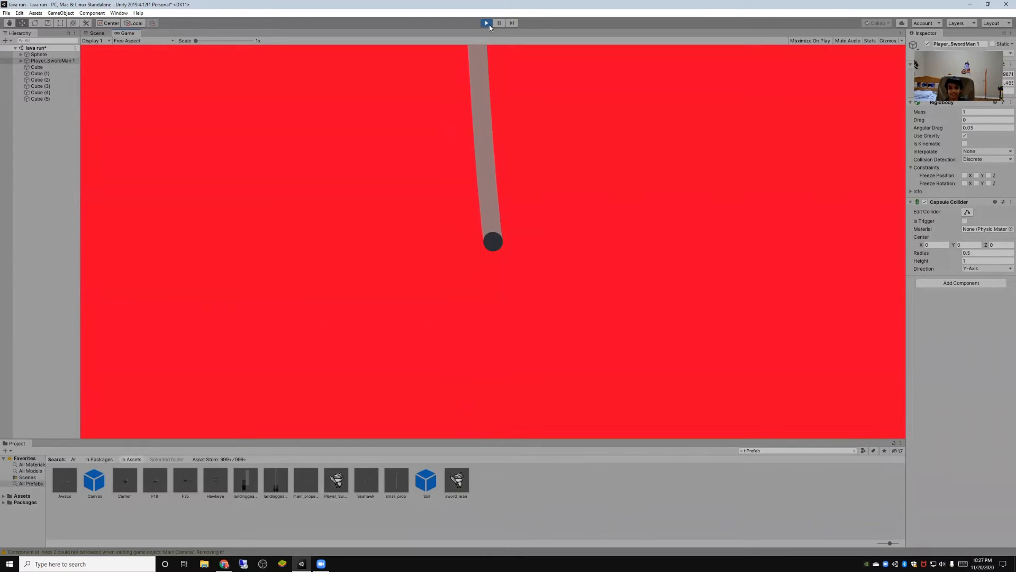
pyautogui.click(487, 23)
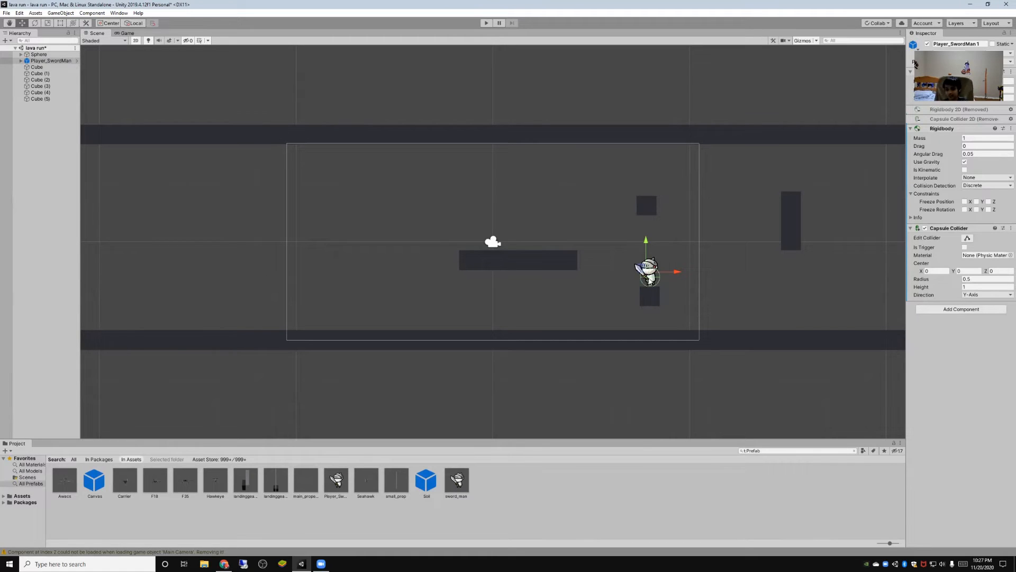
# - Remove the Rigidbody component from the swordman
pyautogui.click(961, 129)
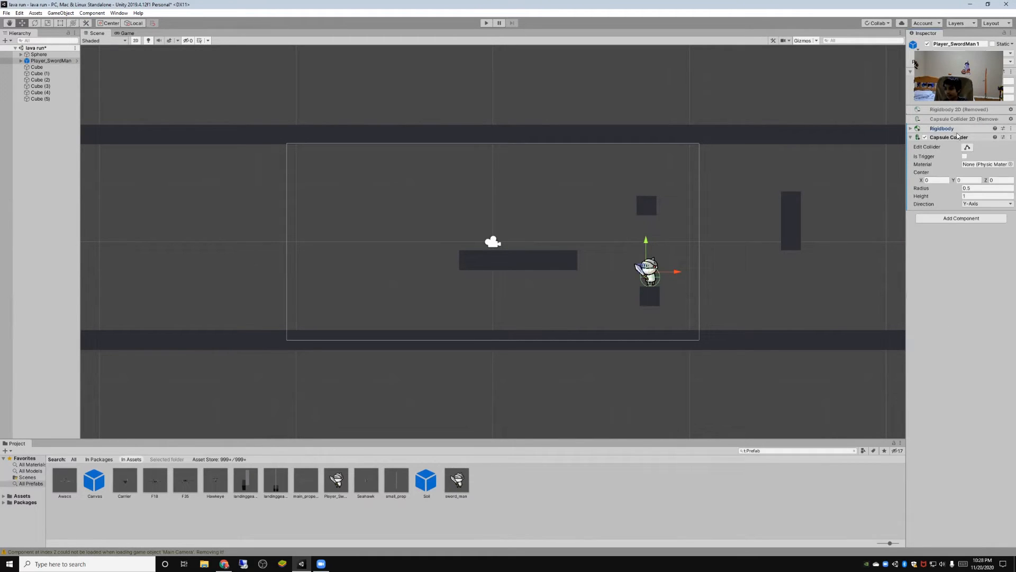
pyautogui.click(910, 130)
pyautogui.rightClick(952, 130)
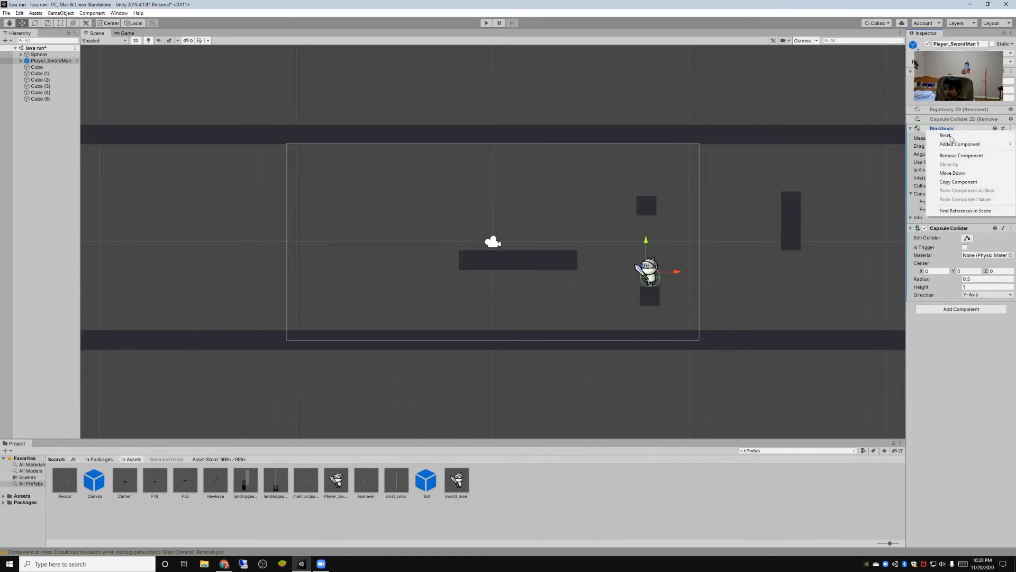
pyautogui.click(956, 156)
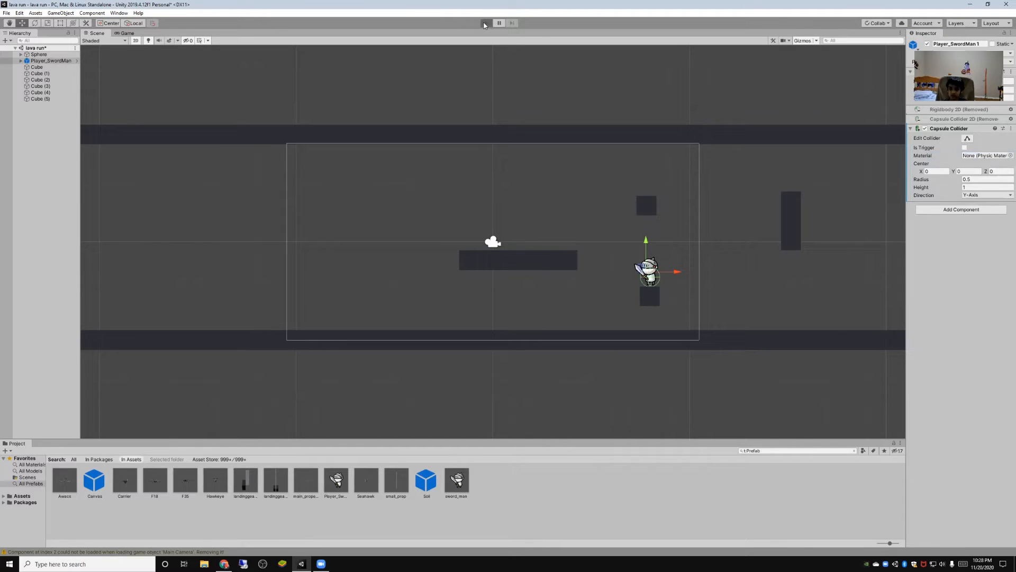
# - Playtest the level by jumping the ball off the long platform and into the gap around the swordman
pyautogui.click(485, 24)
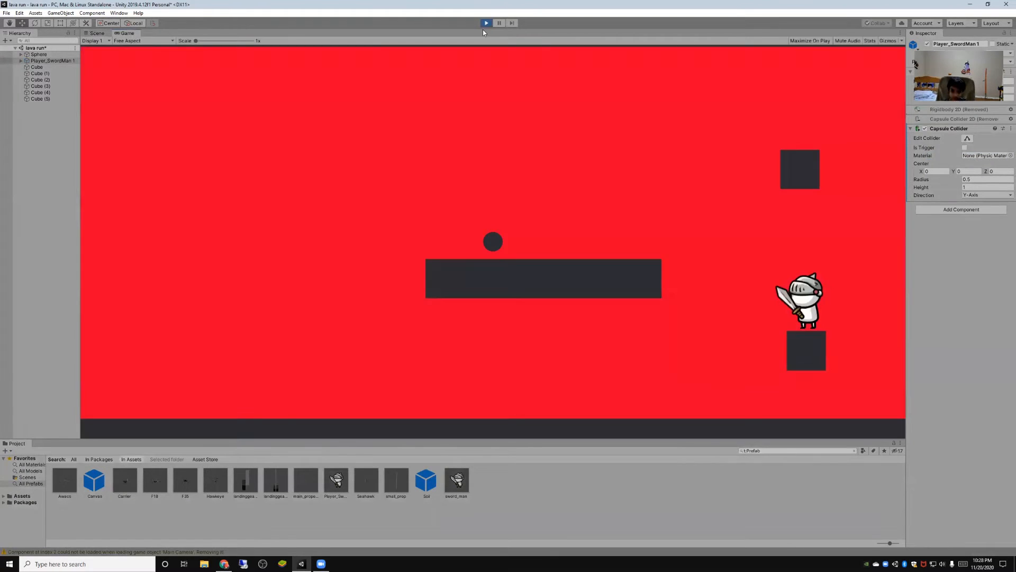
pyautogui.press('space')
pyautogui.press('space')
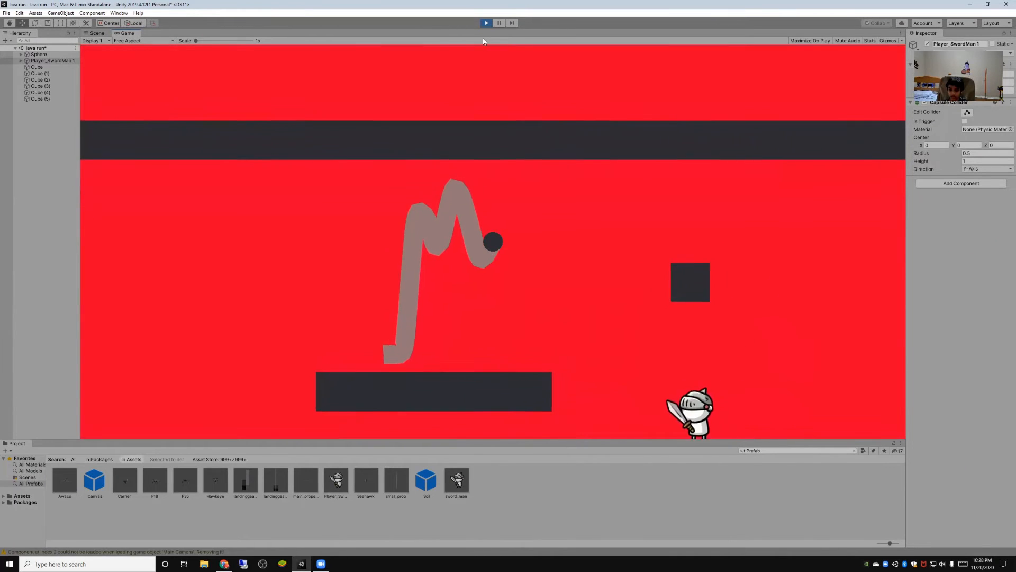
pyautogui.press('space')
pyautogui.press('space')
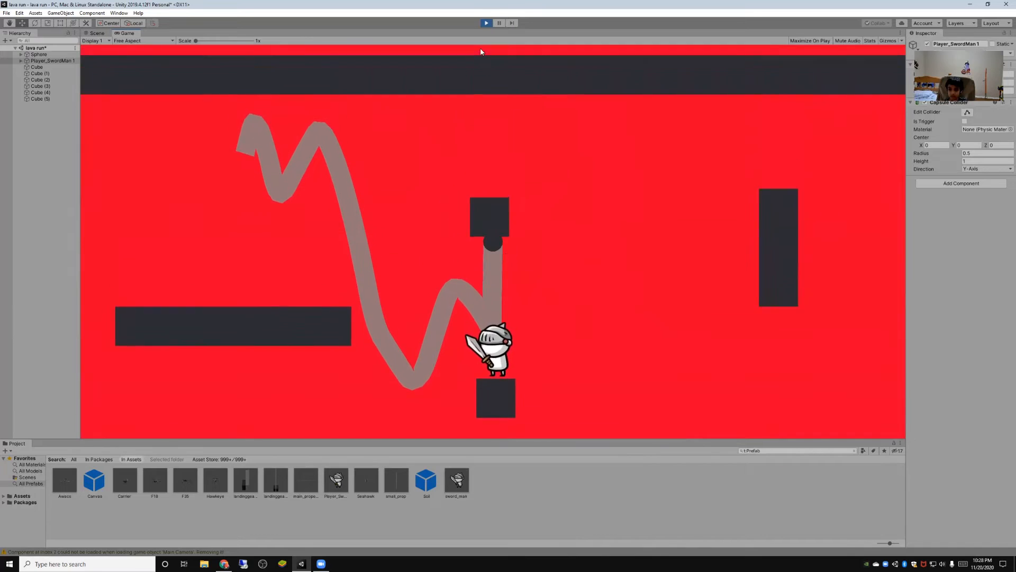
pyautogui.click(486, 23)
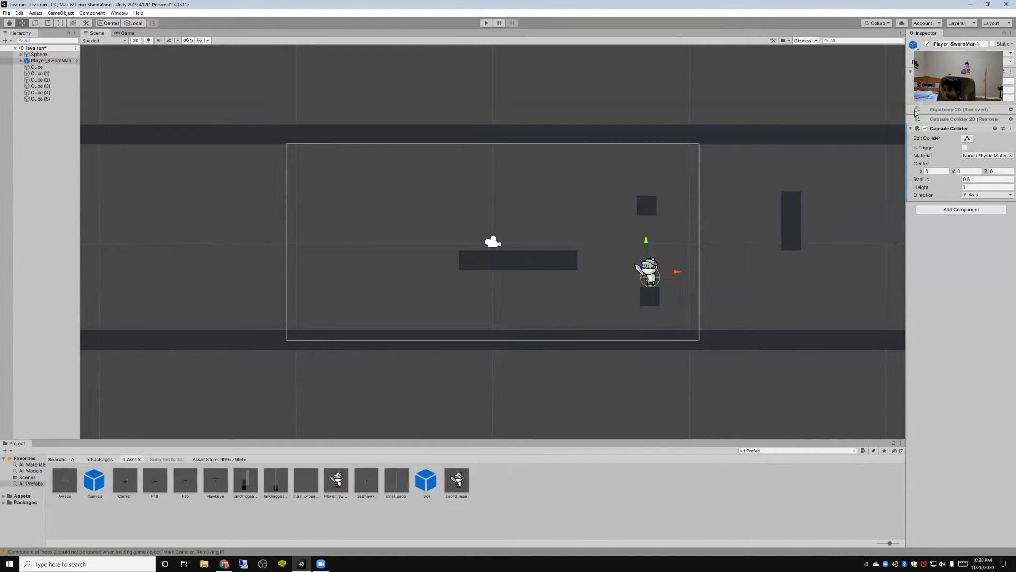
# - Restore the swordman's removed Rigidbody 2D, show its constraints, and remove the component again
pyautogui.click(1010, 109)
pyautogui.moveTo(966, 120)
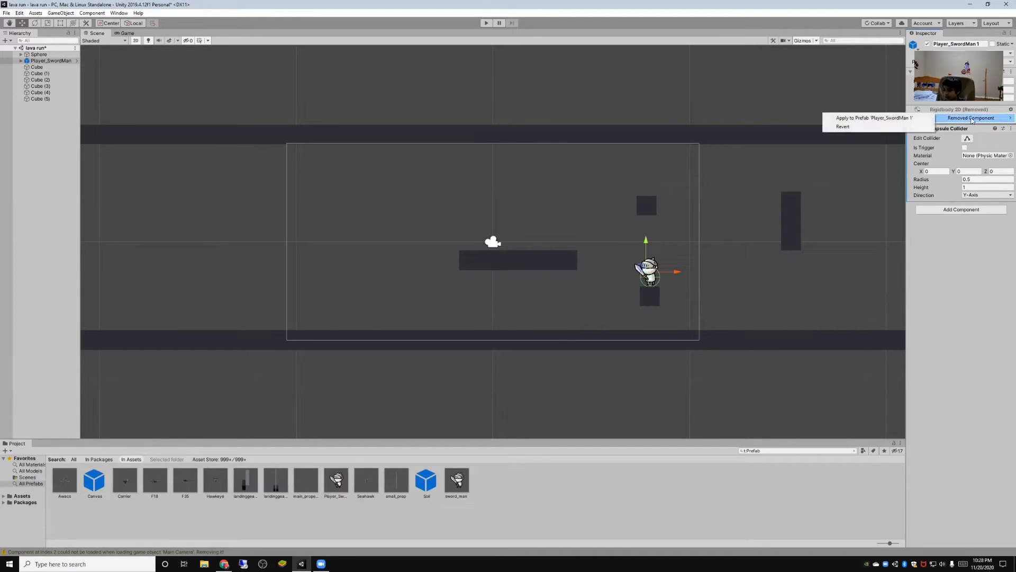
pyautogui.click(858, 126)
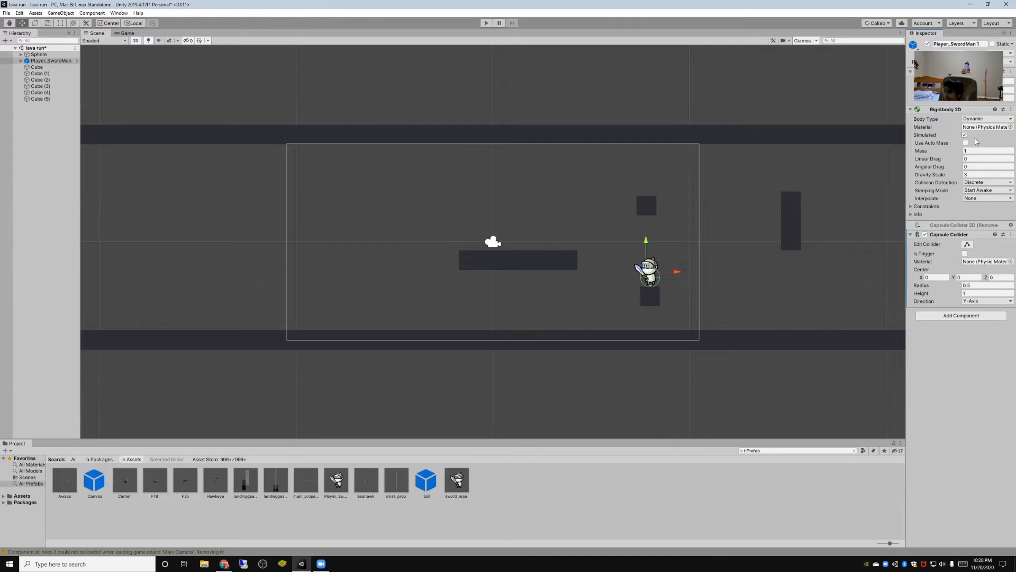
pyautogui.click(912, 206)
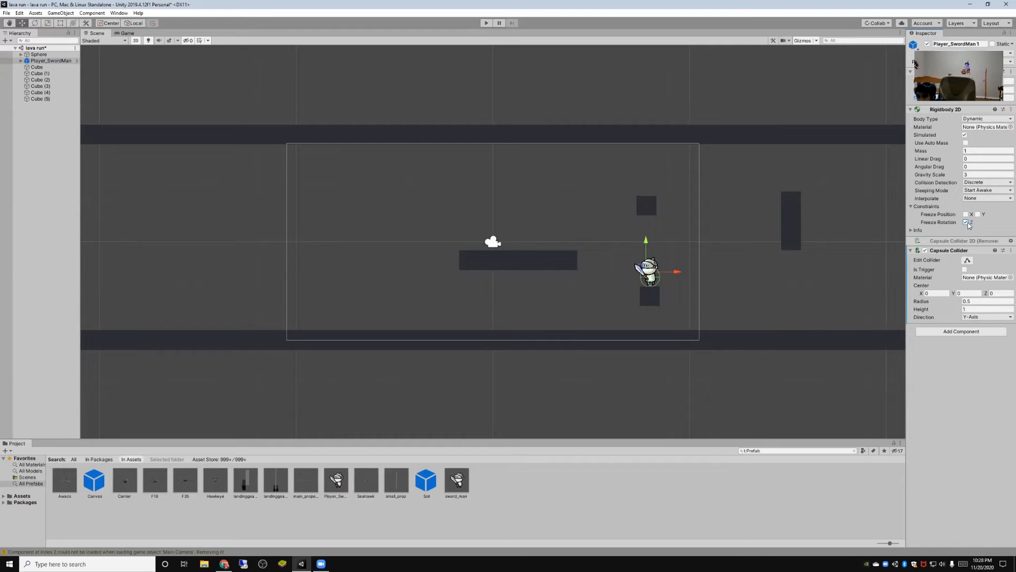
pyautogui.rightClick(919, 109)
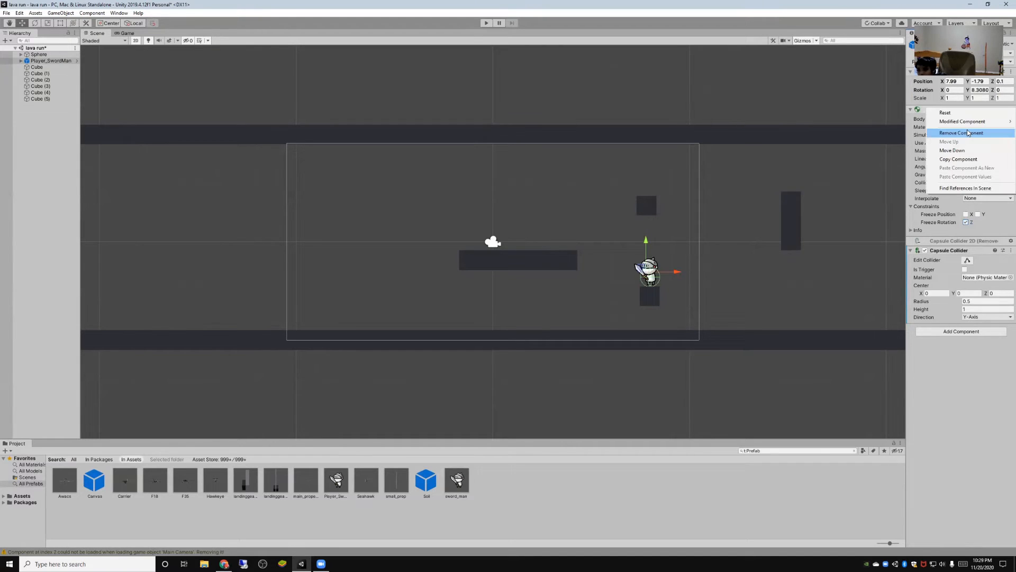
pyautogui.click(967, 129)
# - Add a Rigidbody component to the swordman and freeze its position and rotation on Z
pyautogui.click(978, 211)
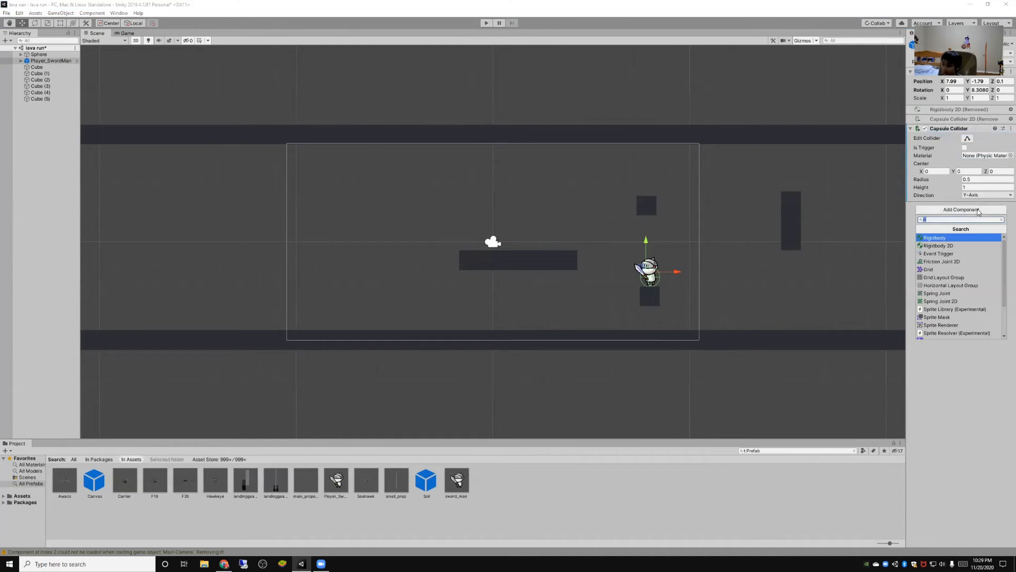
pyautogui.click(952, 240)
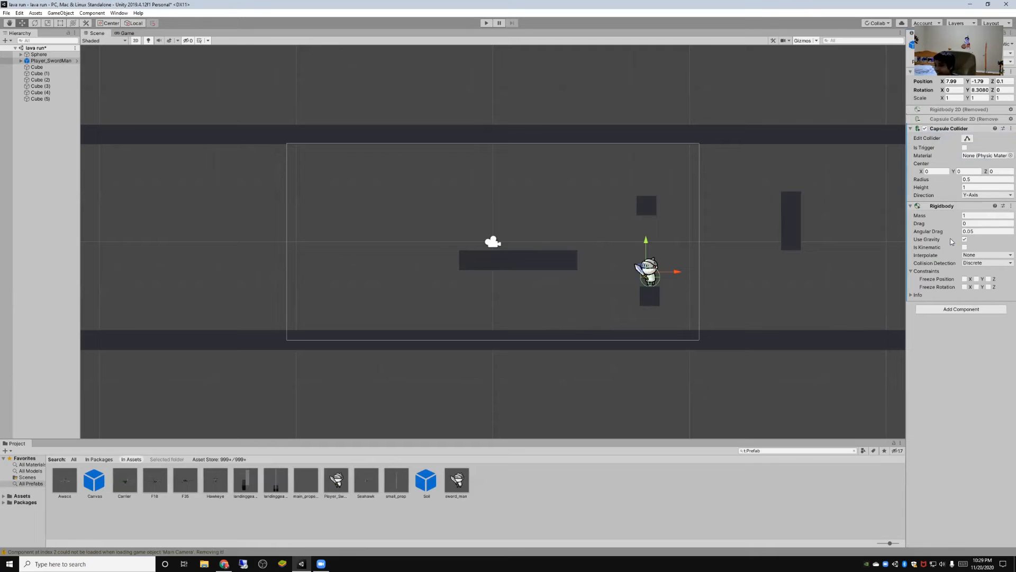
pyautogui.click(989, 279)
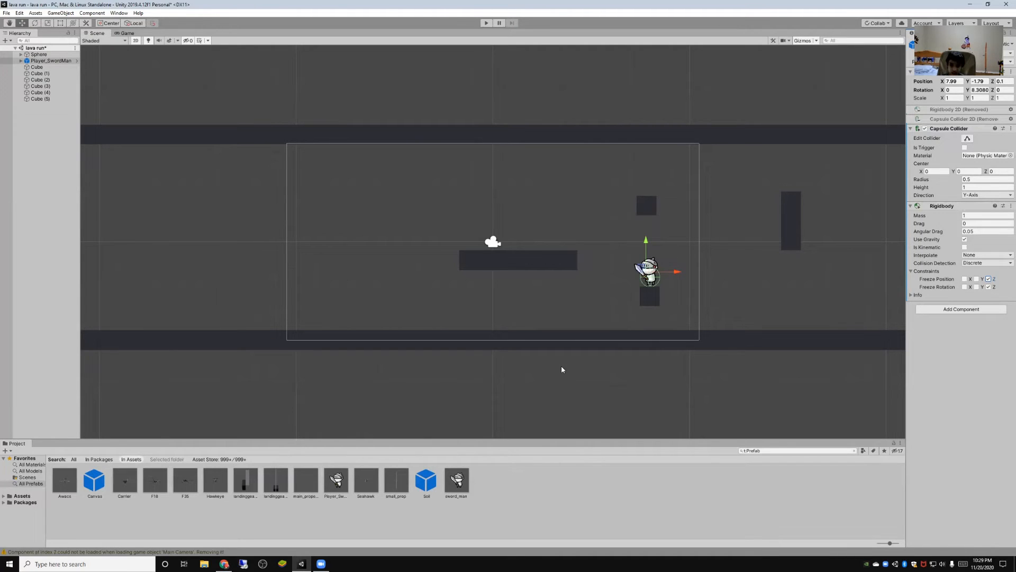
# - Playtest the level twice to check how the swordman reacts when the ball hits it
pyautogui.click(485, 23)
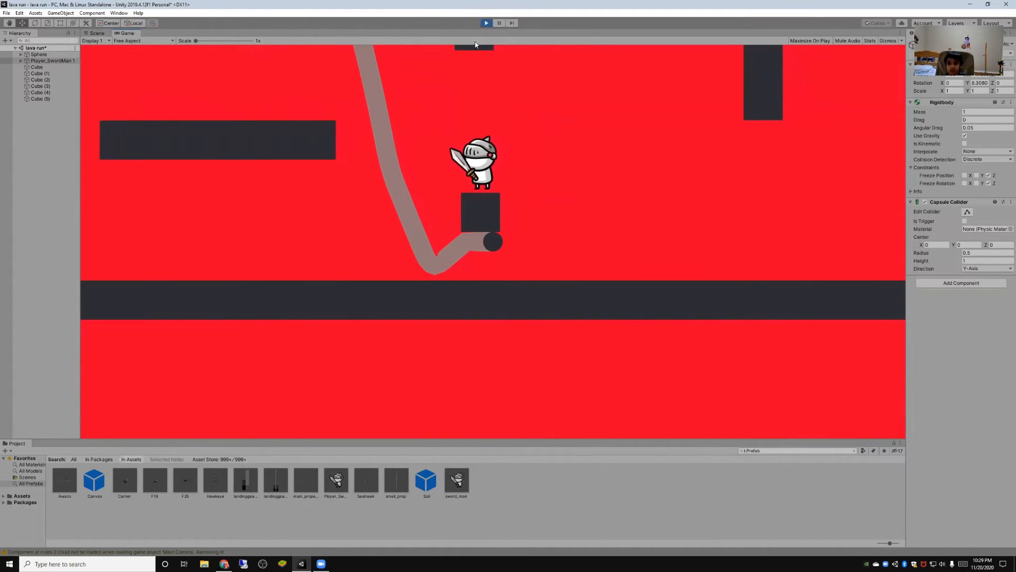
pyautogui.click(486, 23)
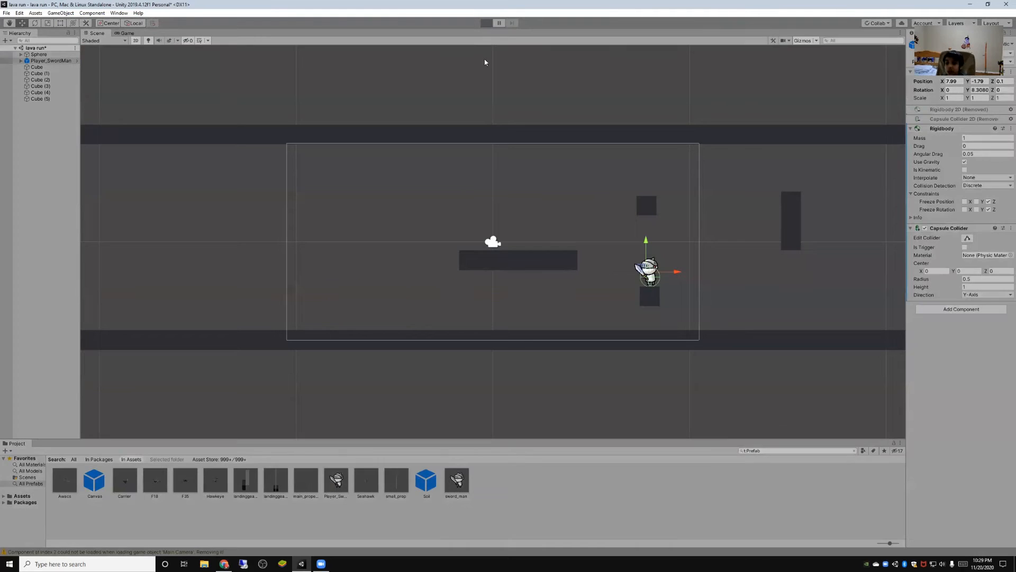
pyautogui.hotkey('ctrl', 'p')
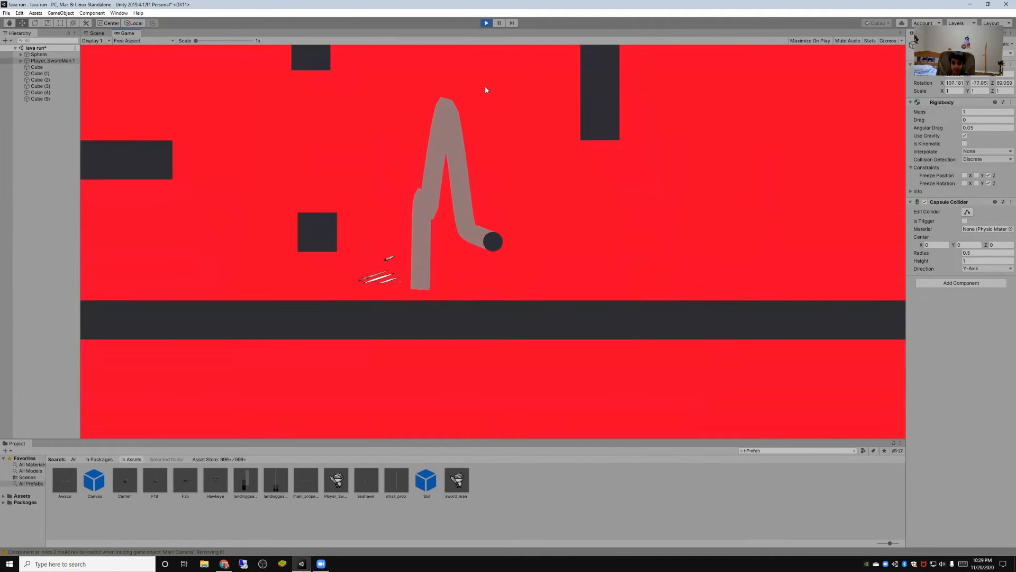
# - Freeze the swordman's Rigidbody position on X and Y as well, and playtest jumping the ball into it
pyautogui.click(486, 24)
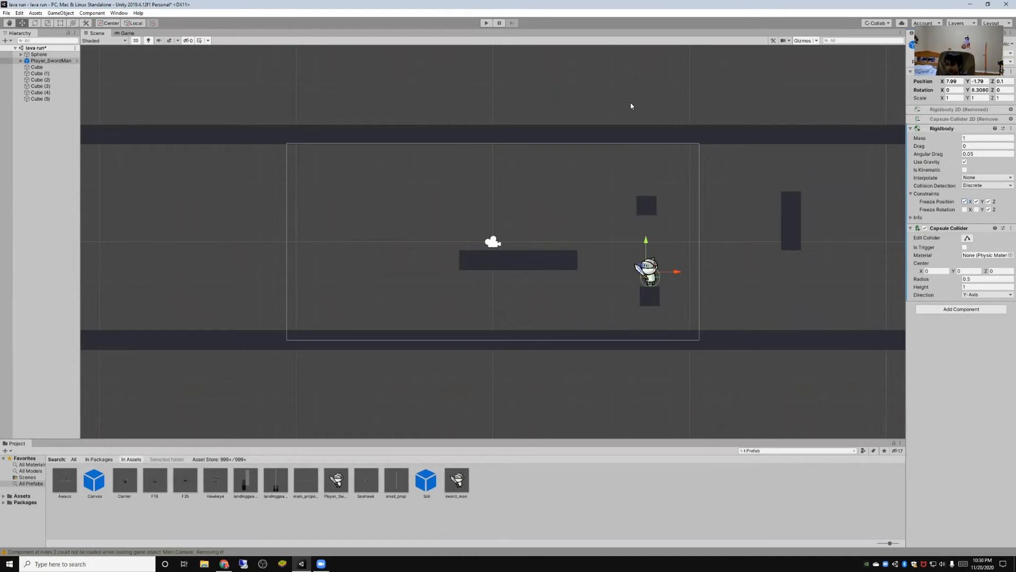
pyautogui.click(486, 23)
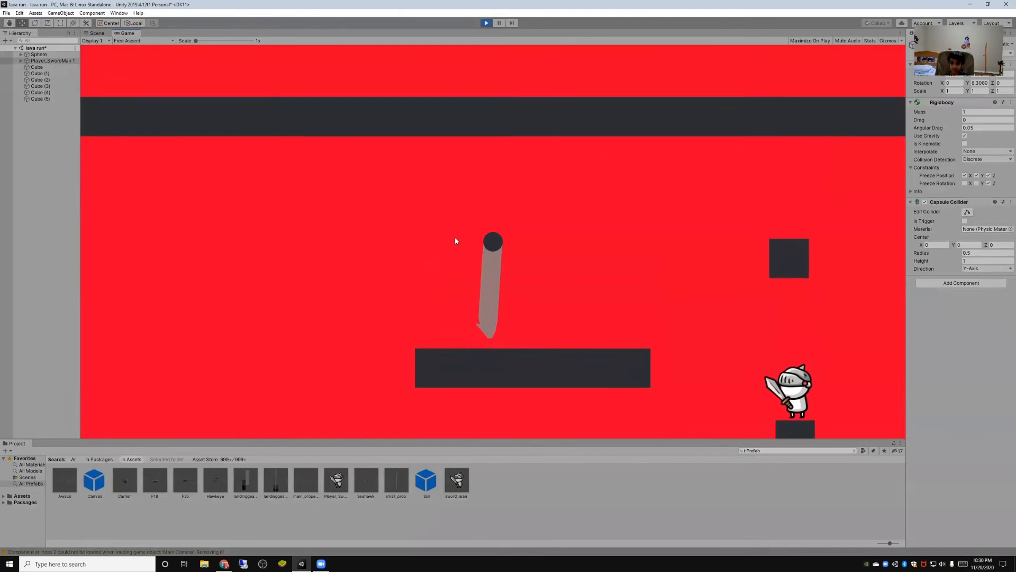
pyautogui.press('Right')
pyautogui.press('space')
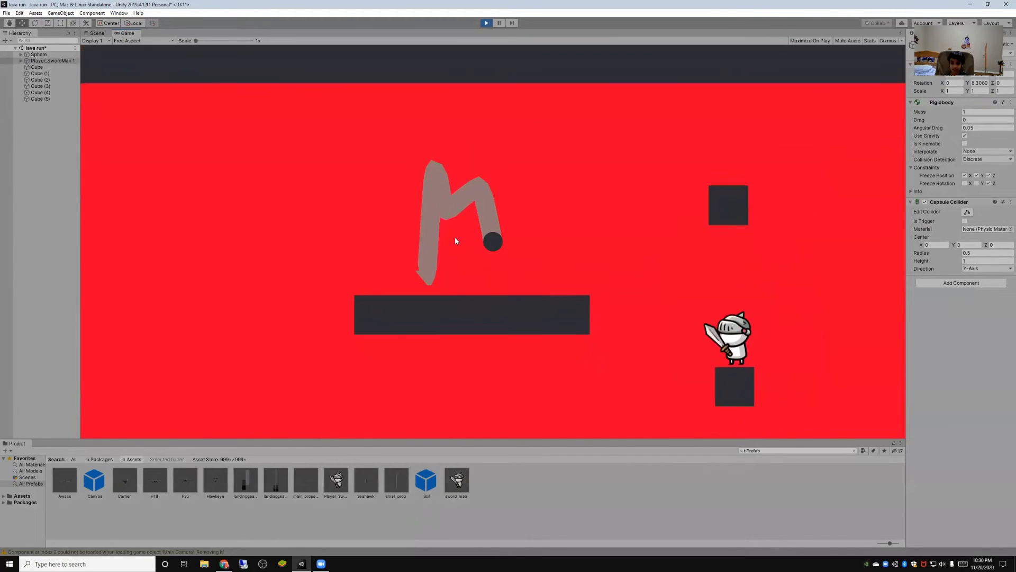
pyautogui.press('space')
pyautogui.press('space')
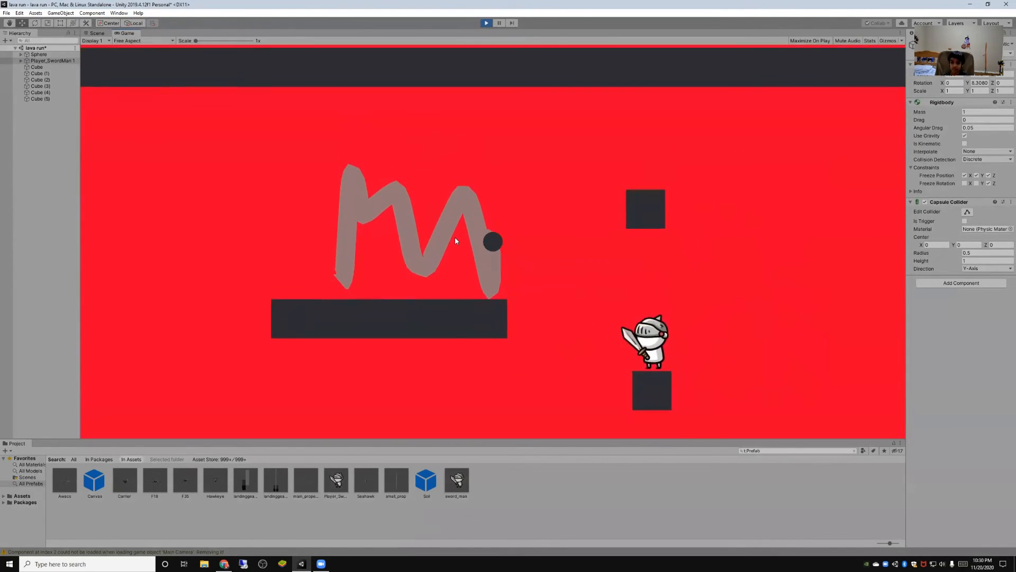
pyautogui.press('space')
pyautogui.press('Right')
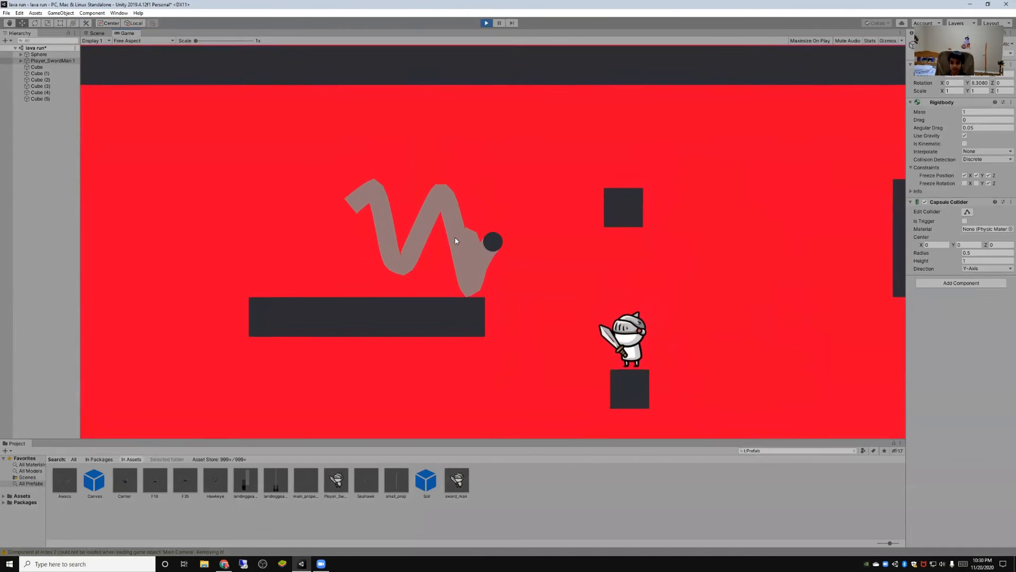
pyautogui.press('space')
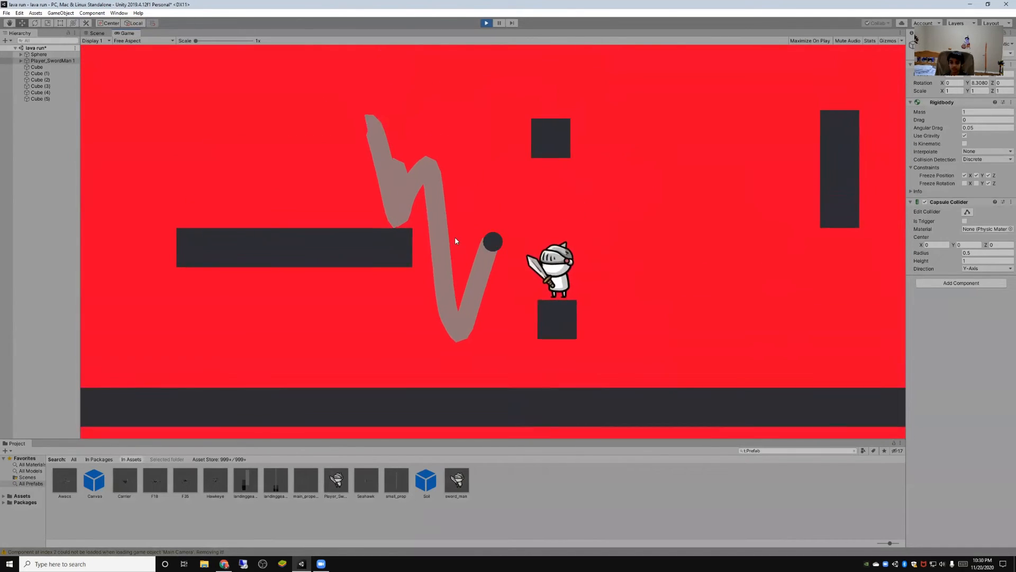
pyautogui.press('space')
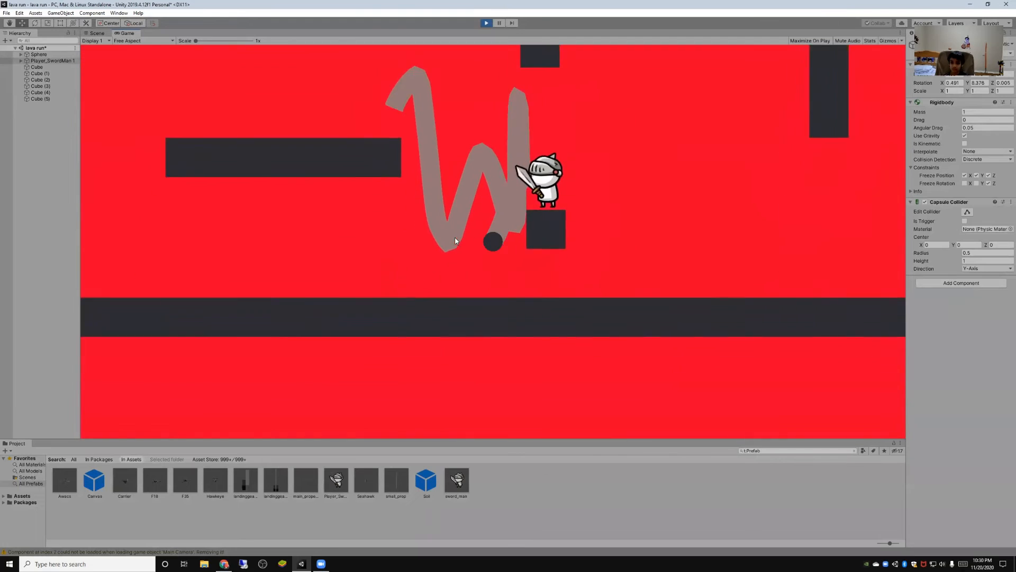
pyautogui.press('space')
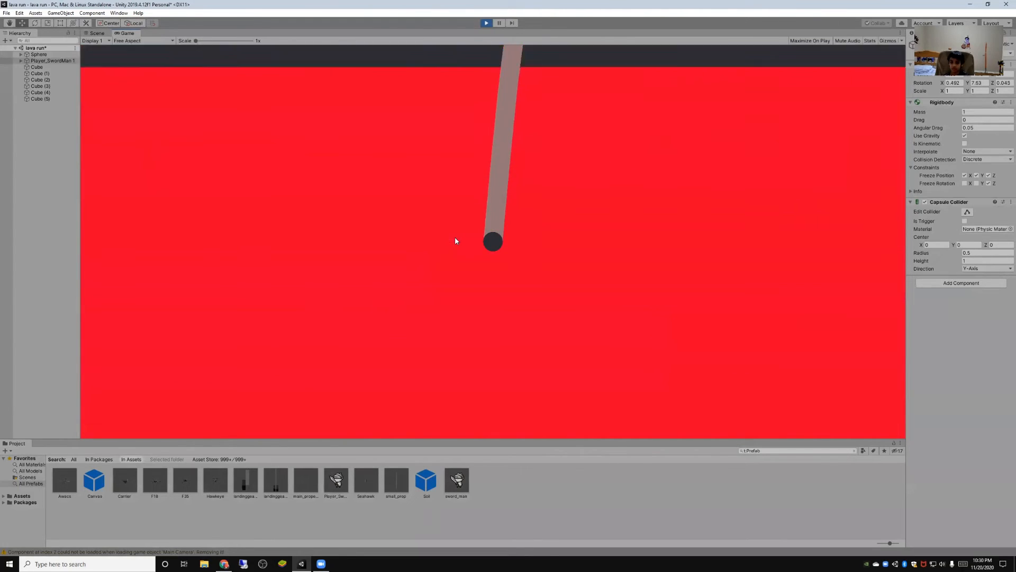
pyautogui.press('space')
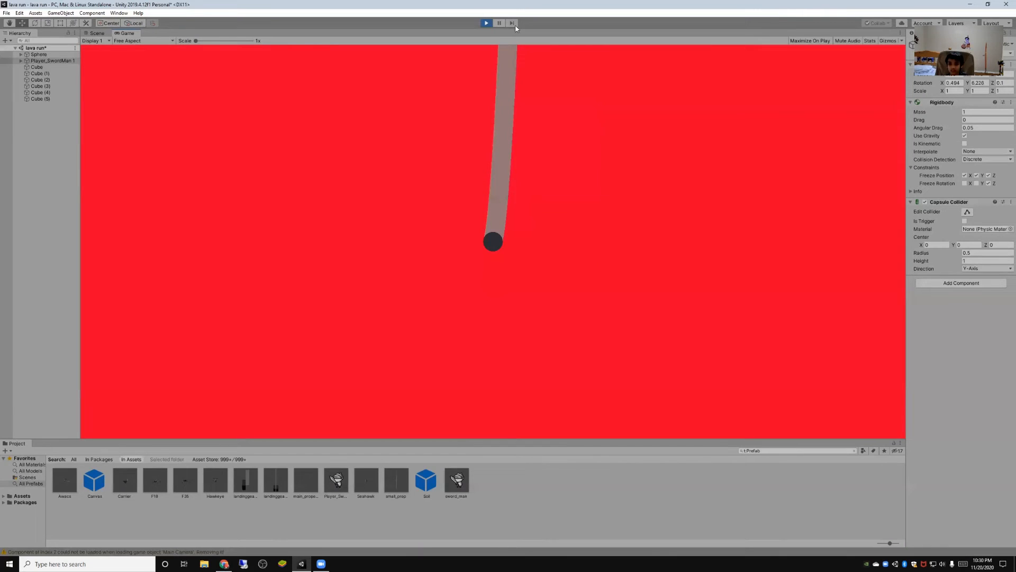
pyautogui.hotkey('ctrl', 'p')
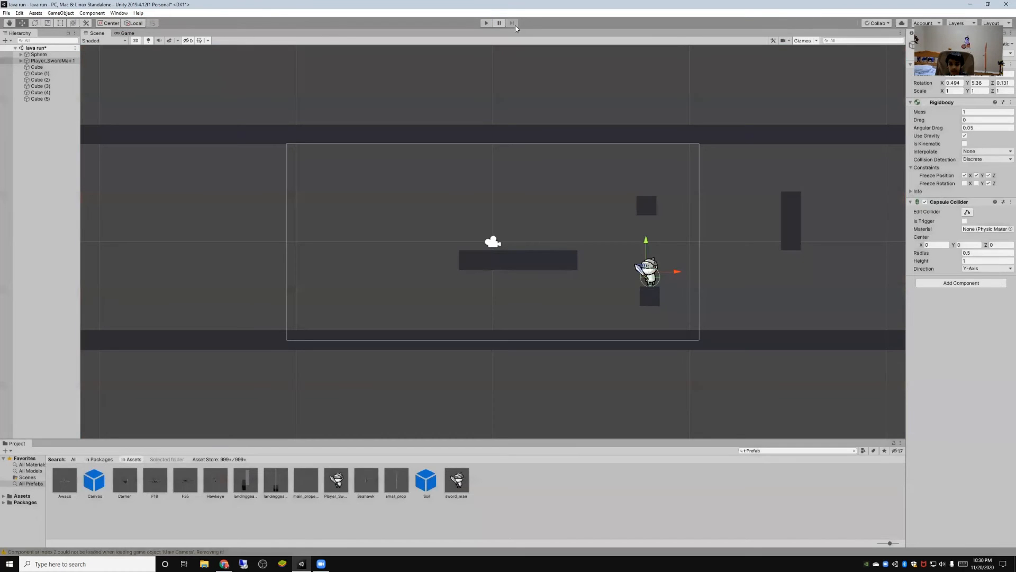
# - Playtest the ball against the swordman again and unfreeze its Rigidbody position on X and Y
pyautogui.hotkey('ctrl', 'p')
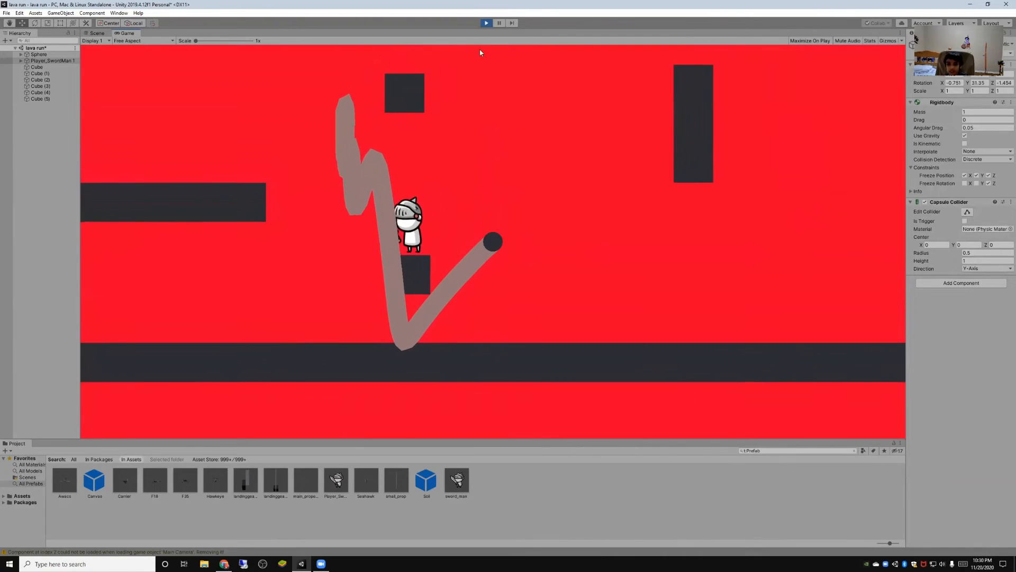
pyautogui.click(486, 22)
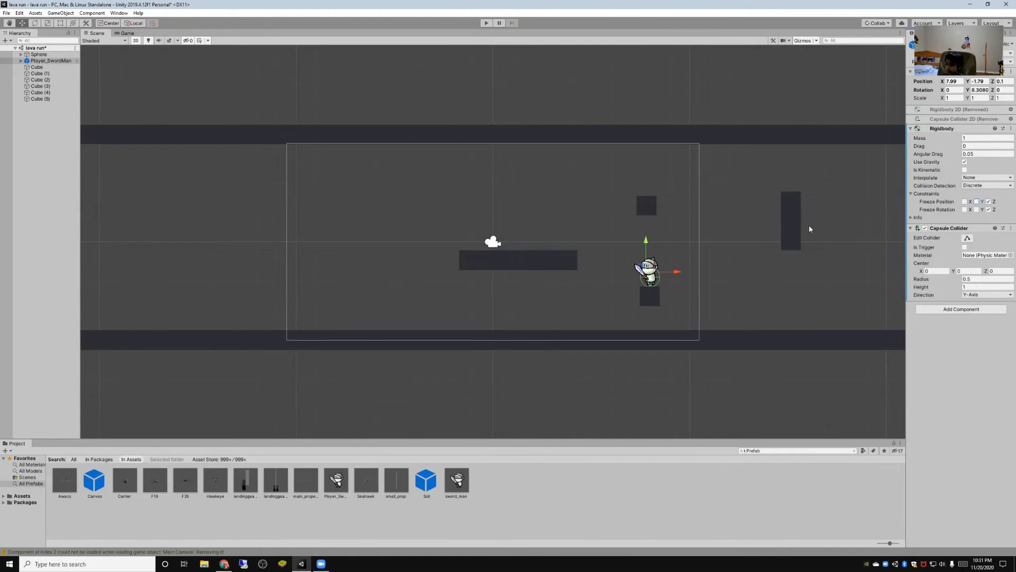
# - Inspect the sphere's Rigidbody constraints and playtest jumping the ball off the long platform and over the swordman
pyautogui.click(39, 55)
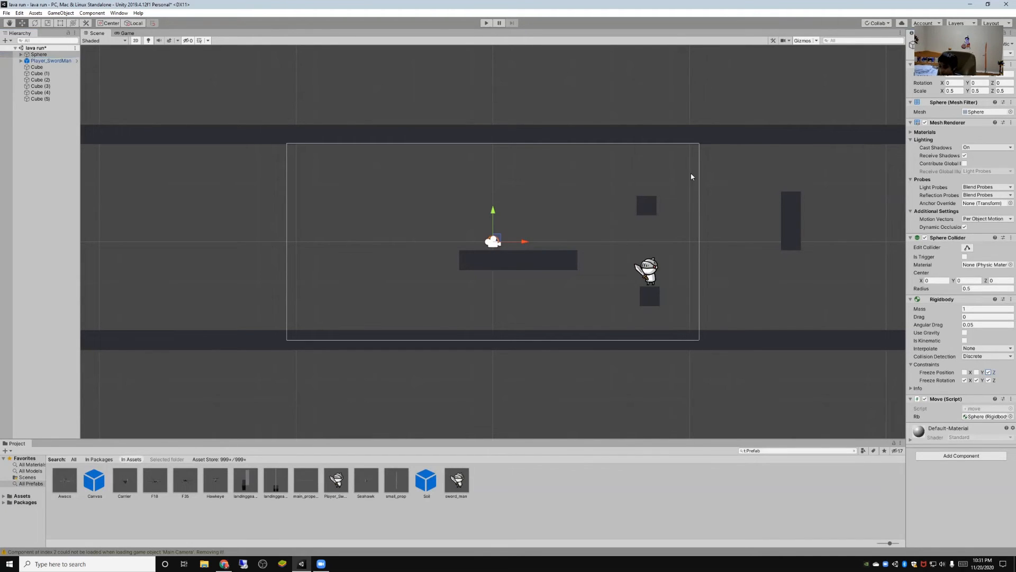
pyautogui.click(484, 24)
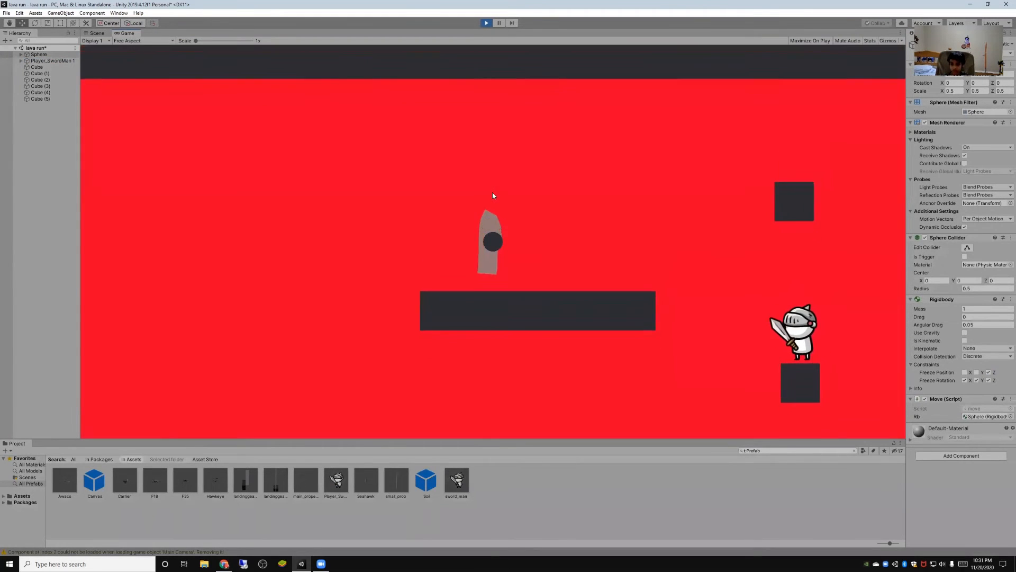
pyautogui.press('s')
pyautogui.press('w')
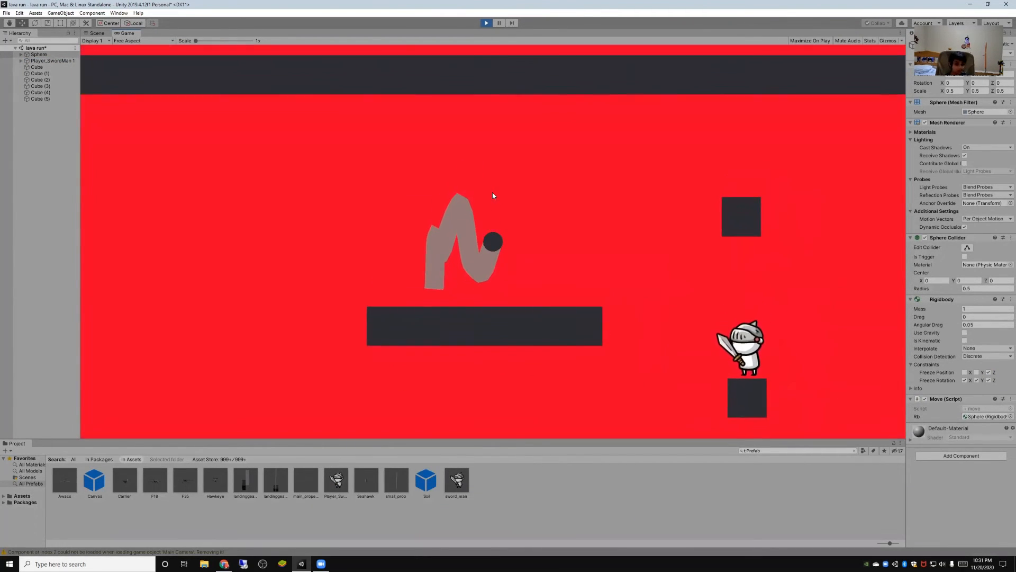
pyautogui.press('s')
pyautogui.press('w')
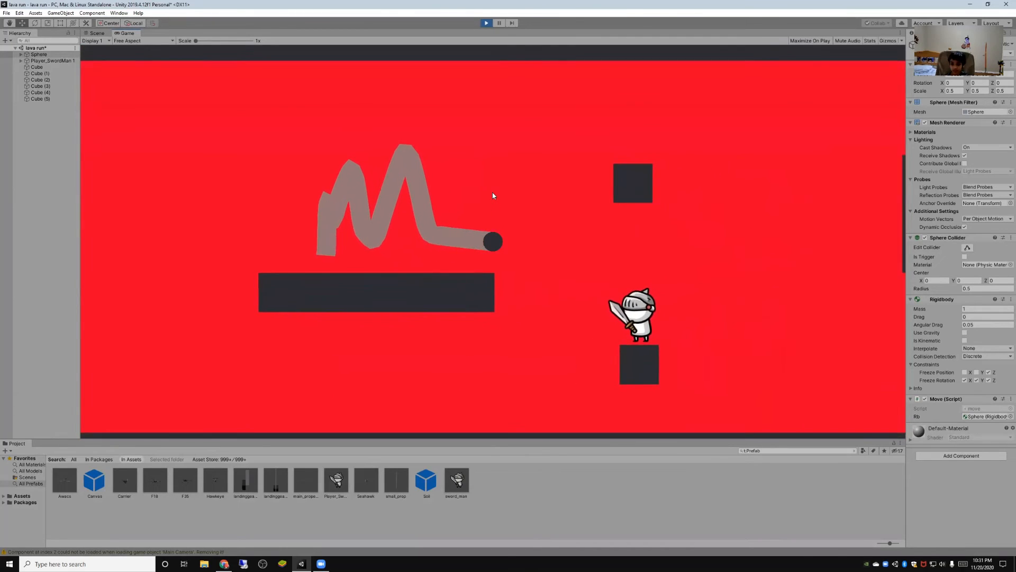
pyautogui.press('s')
pyautogui.press('w')
pyautogui.press('s')
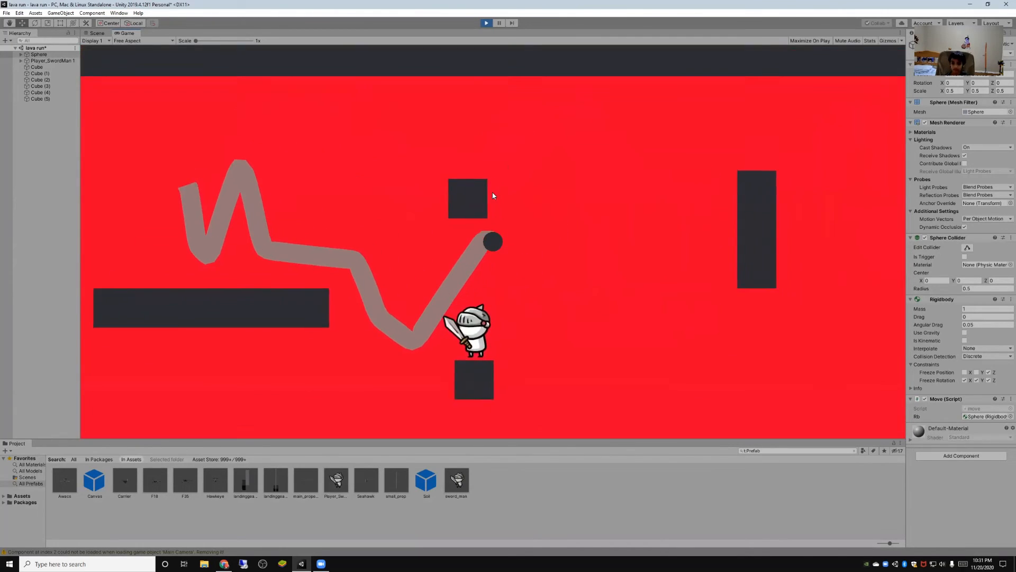
pyautogui.click(486, 23)
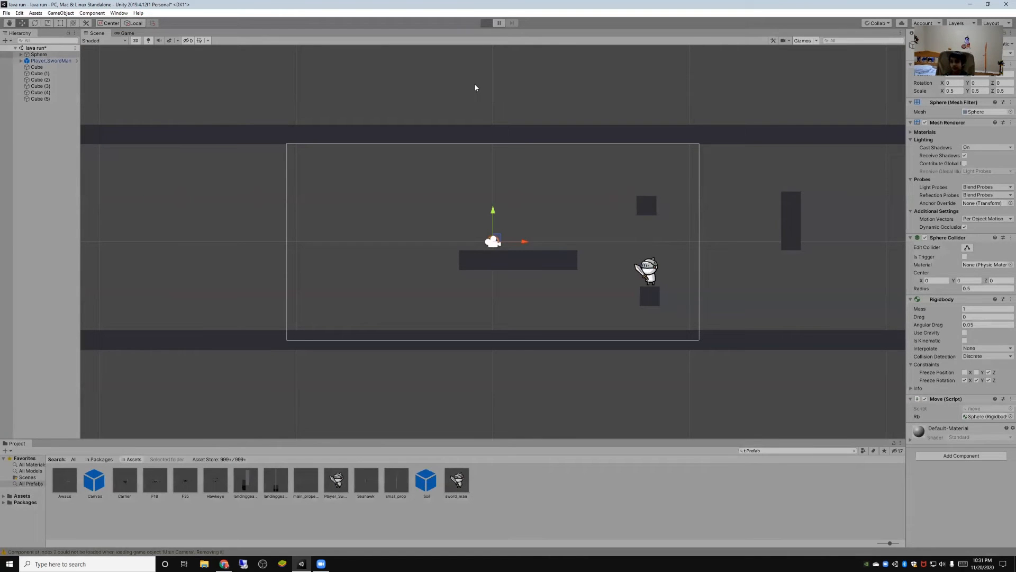
# - Start another playtest and hop the ball along the long platform to its end near the swordman
pyautogui.hotkey('ctrl', 'p')
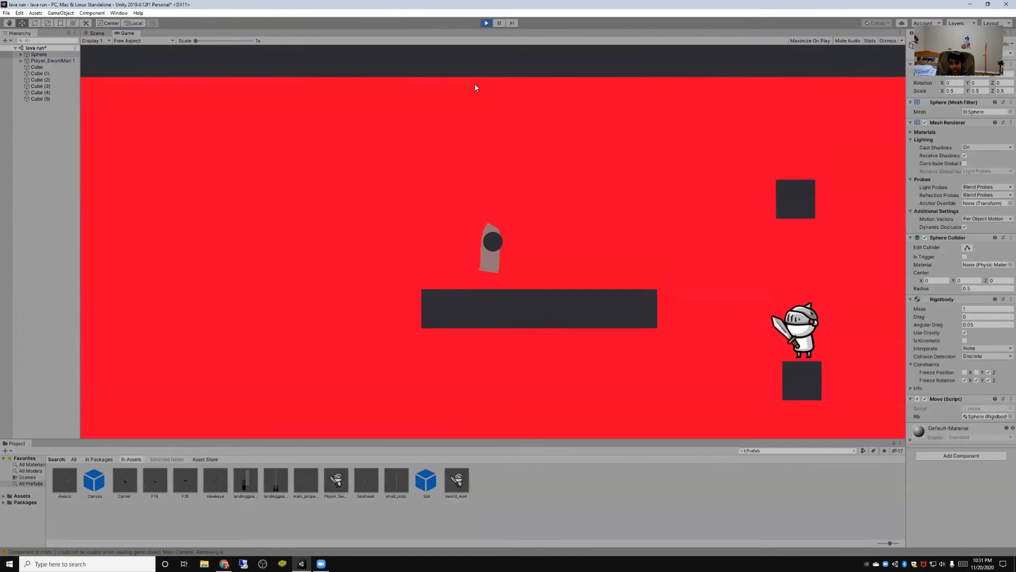
pyautogui.press('w')
pyautogui.press('d')
pyautogui.press('s')
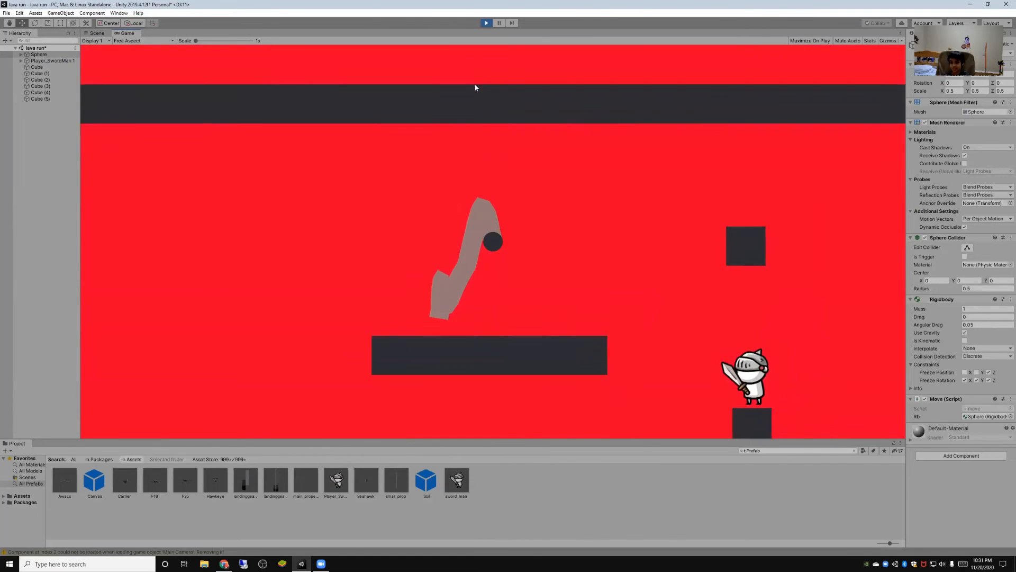
pyautogui.press('w')
pyautogui.press('w')
pyautogui.press('s')
pyautogui.press('w')
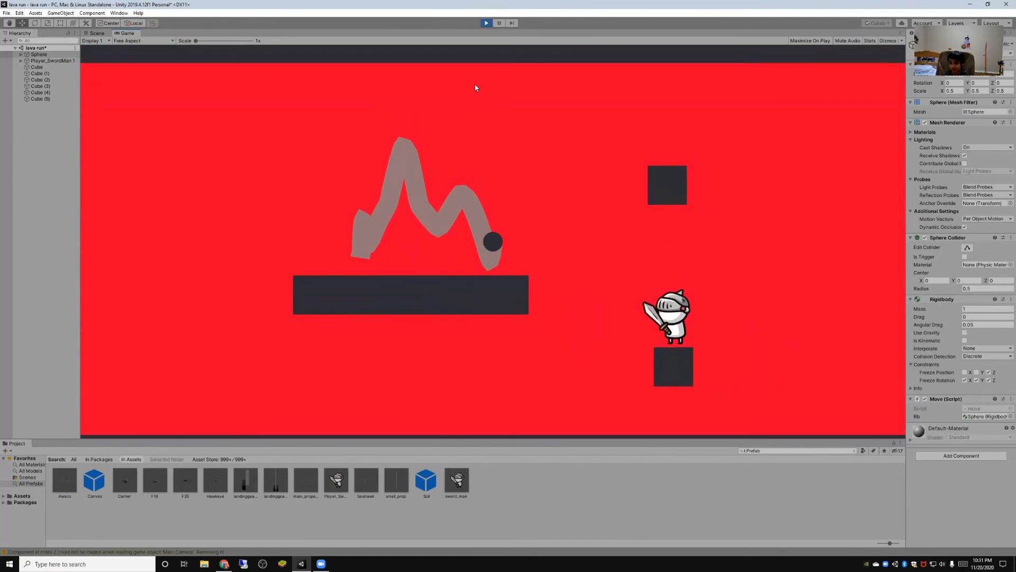
pyautogui.press('s')
pyautogui.press('w')
pyautogui.press('s')
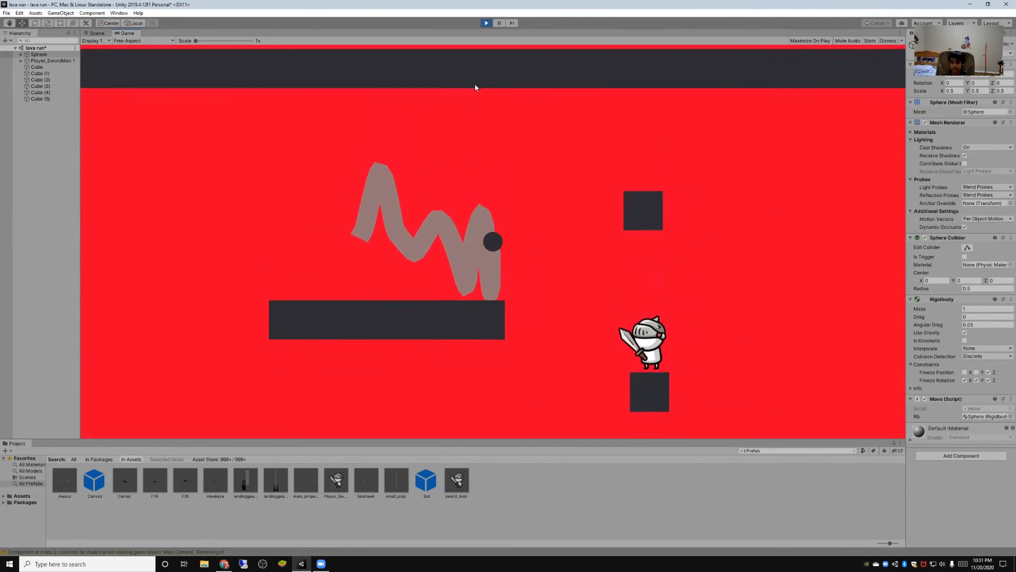
pyautogui.press('w')
pyautogui.press('s')
# - Bounce the ball against the swordman from the gap and up onto it to check how it reacts, then end the playtest
pyautogui.press('w')
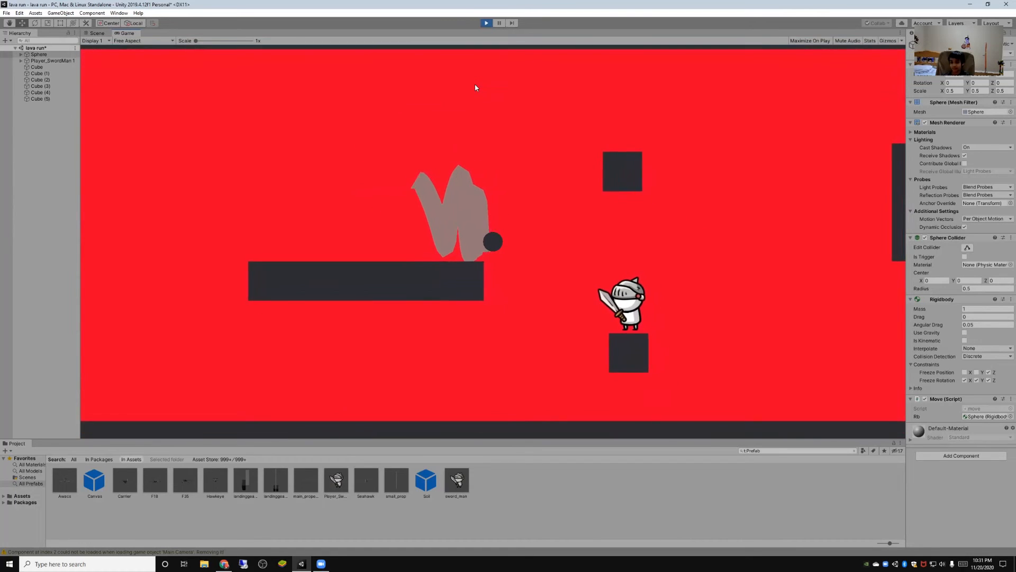
pyautogui.press('s')
pyautogui.press('w')
pyautogui.press('w')
pyautogui.press('s')
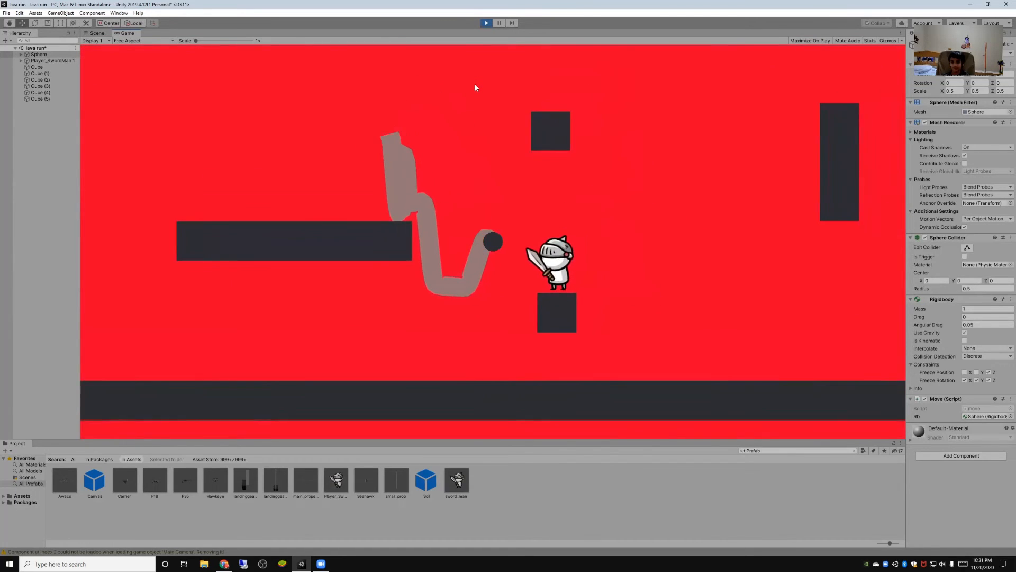
pyautogui.press('w')
pyautogui.press('w')
pyautogui.press('s')
pyautogui.press('a')
pyautogui.press('w')
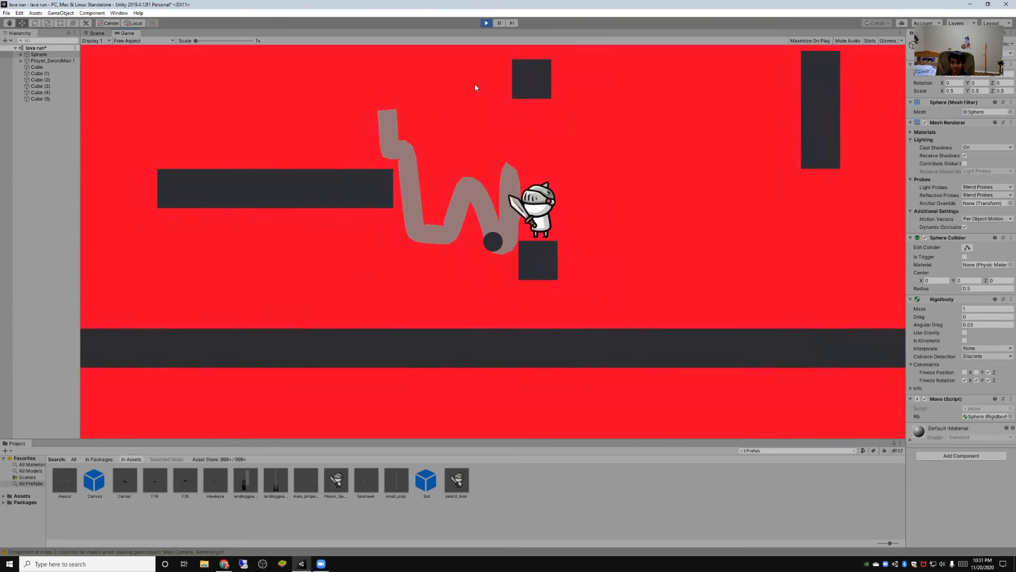
pyautogui.press('s')
pyautogui.press('w')
pyautogui.press('s')
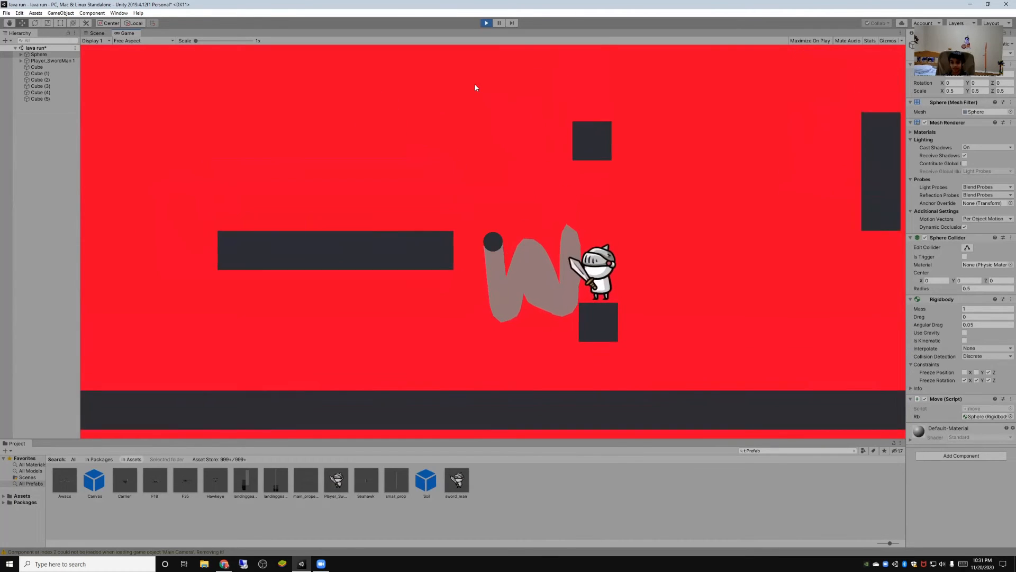
pyautogui.press('w')
pyautogui.press('d')
pyautogui.press('s')
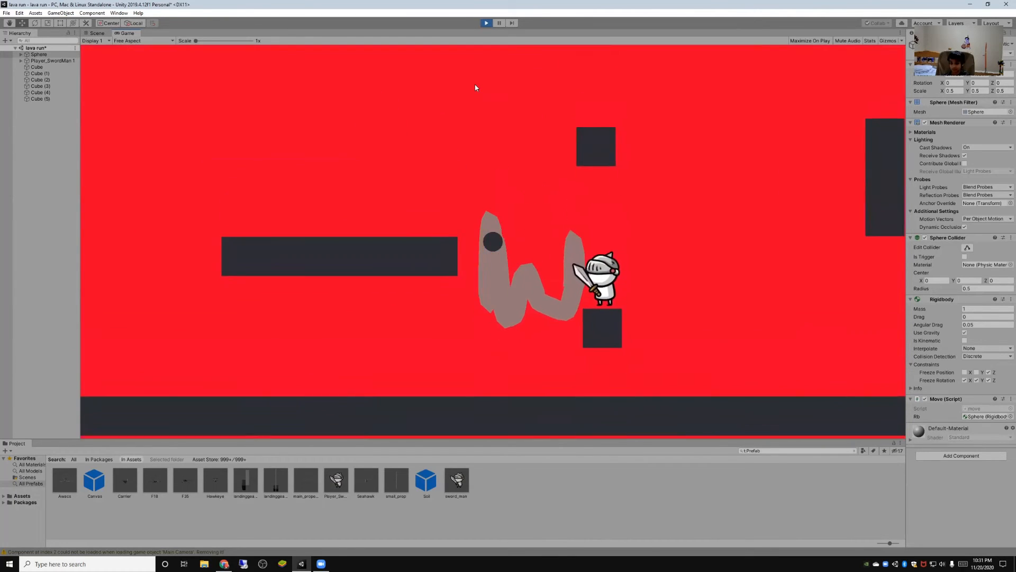
pyautogui.press('w')
pyautogui.press('d')
pyautogui.press('s')
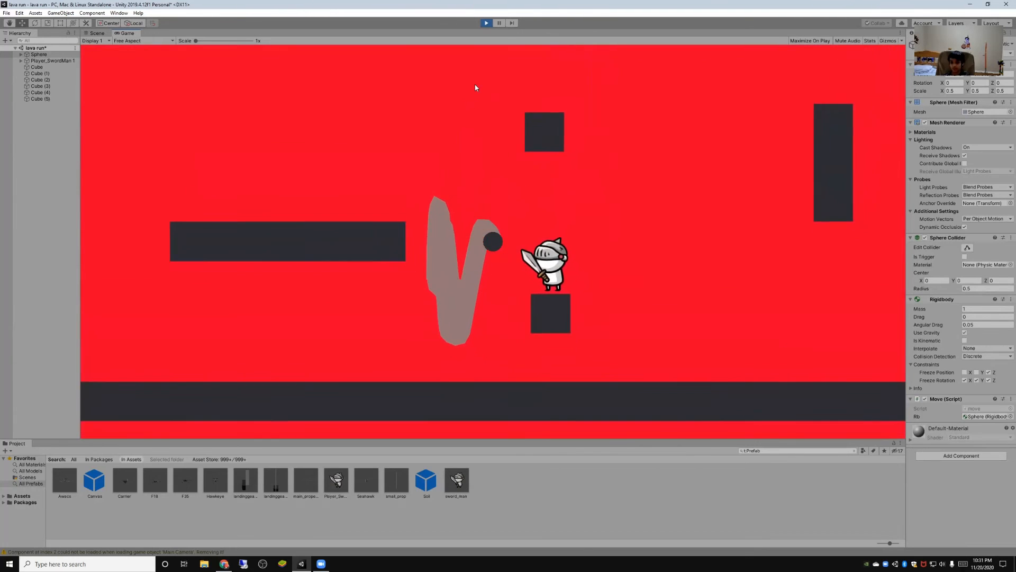
pyautogui.press('w')
pyautogui.press('s')
pyautogui.press('a')
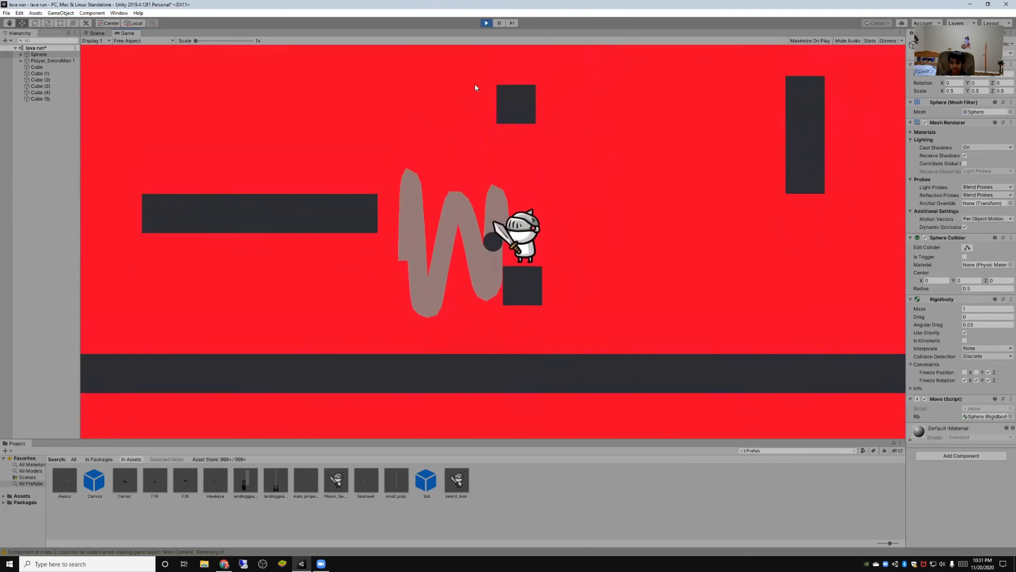
pyautogui.press('w')
pyautogui.press('s')
pyautogui.press('w')
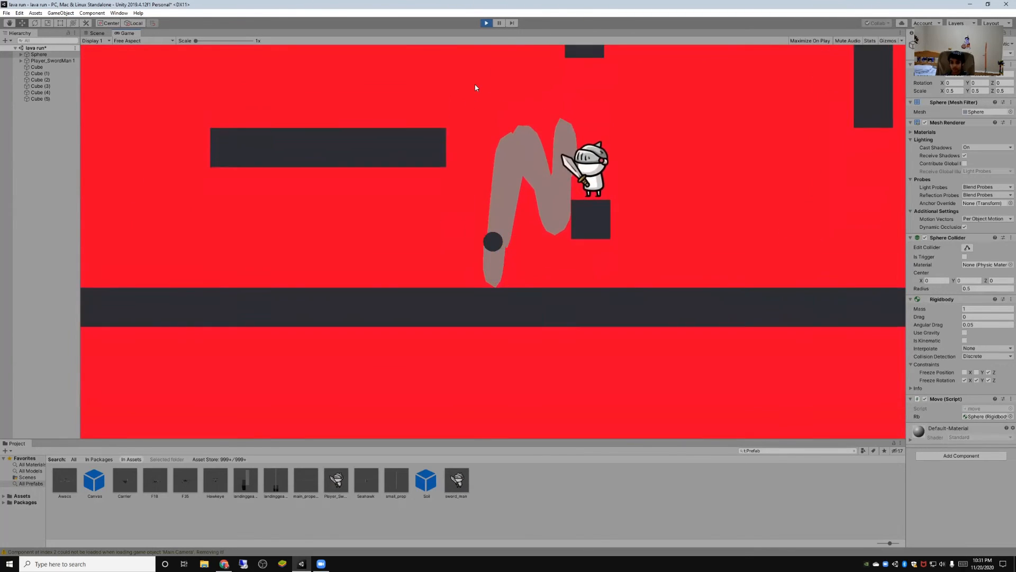
pyautogui.press('s')
pyautogui.press('w')
pyautogui.press('d')
pyautogui.press('s')
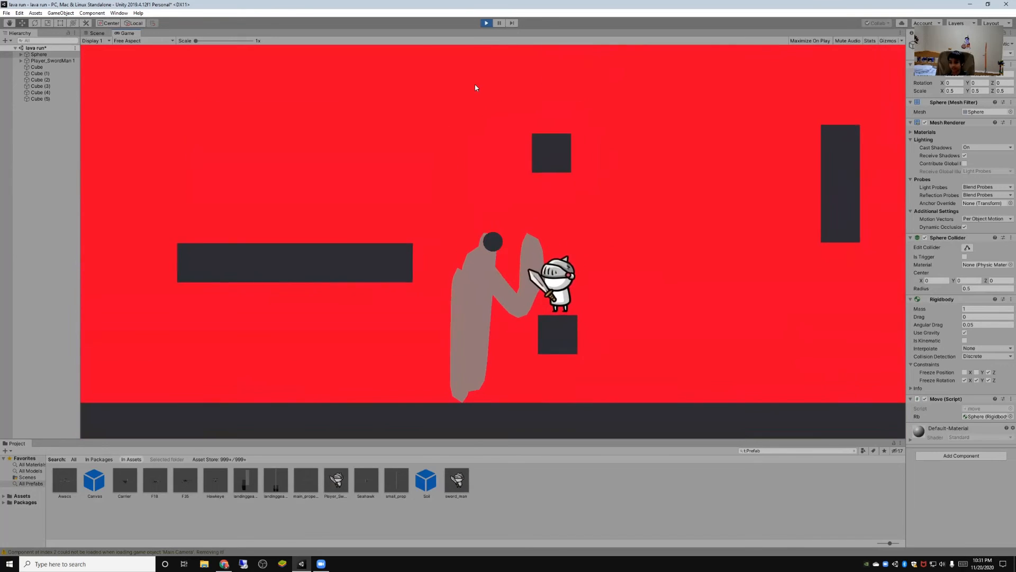
pyautogui.press('w')
pyautogui.press('s')
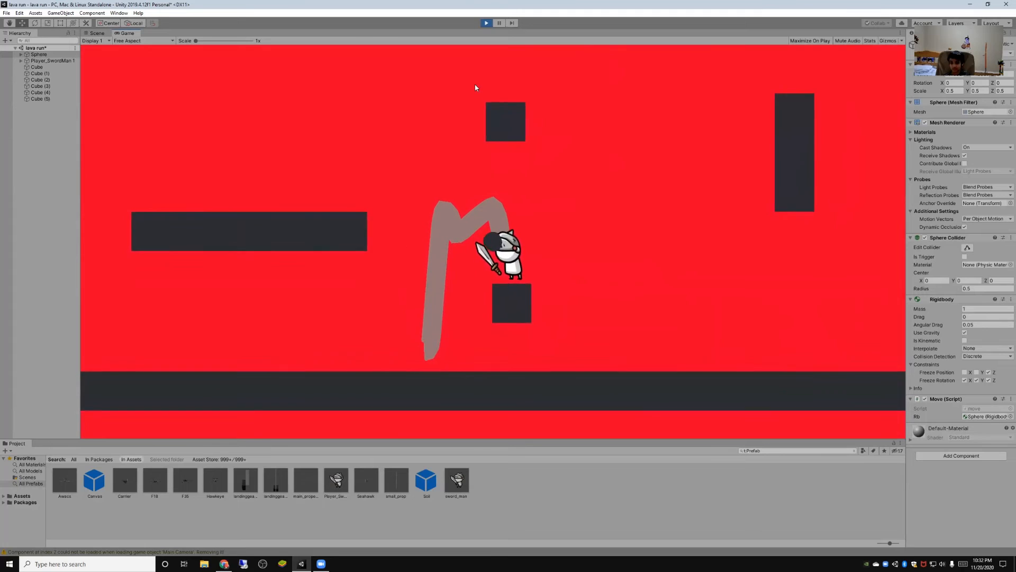
pyautogui.press('w')
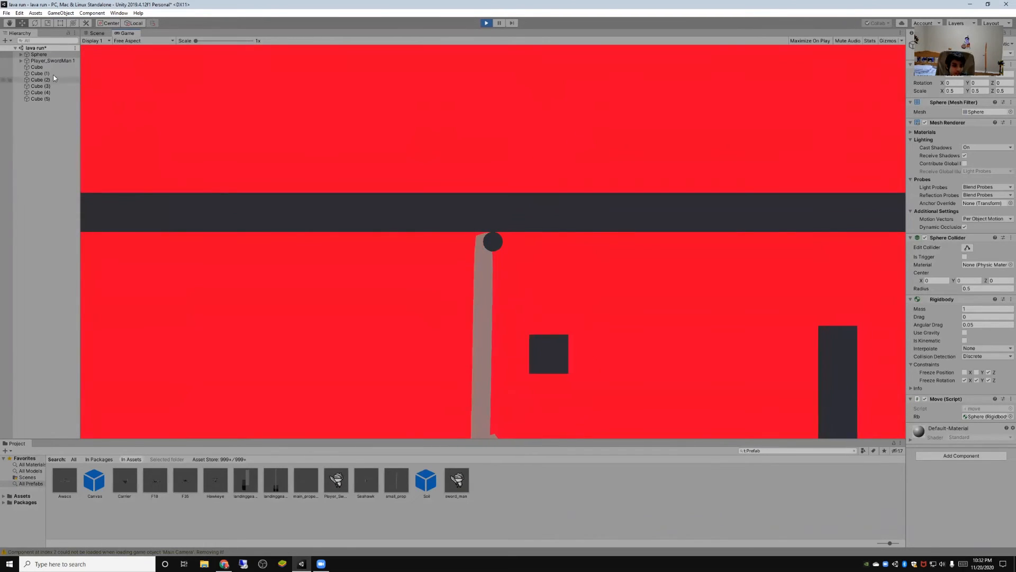
pyautogui.hotkey('ctrl', 'p')
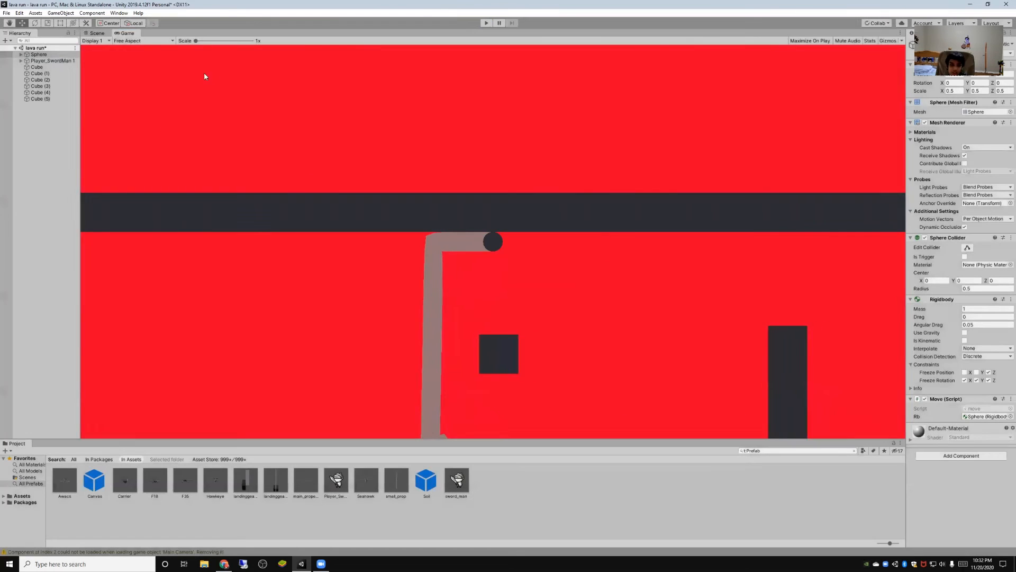
# - Freeze the swordman's Rigidbody position on X and Y and its rotation on all axes, unfreeze position Z, and playtest
pyautogui.click(49, 61)
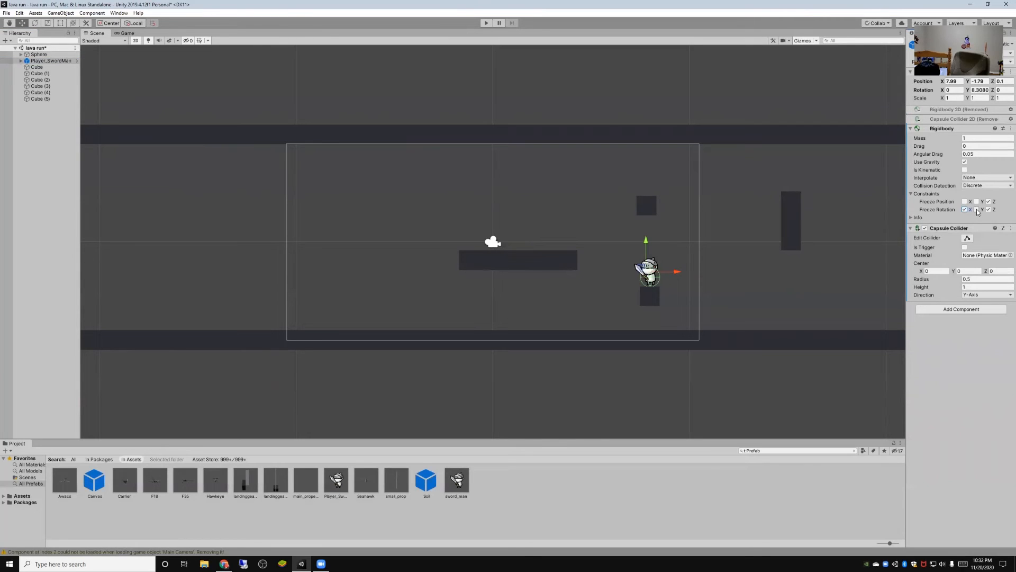
pyautogui.click(977, 209)
pyautogui.click(988, 201)
pyautogui.click(486, 23)
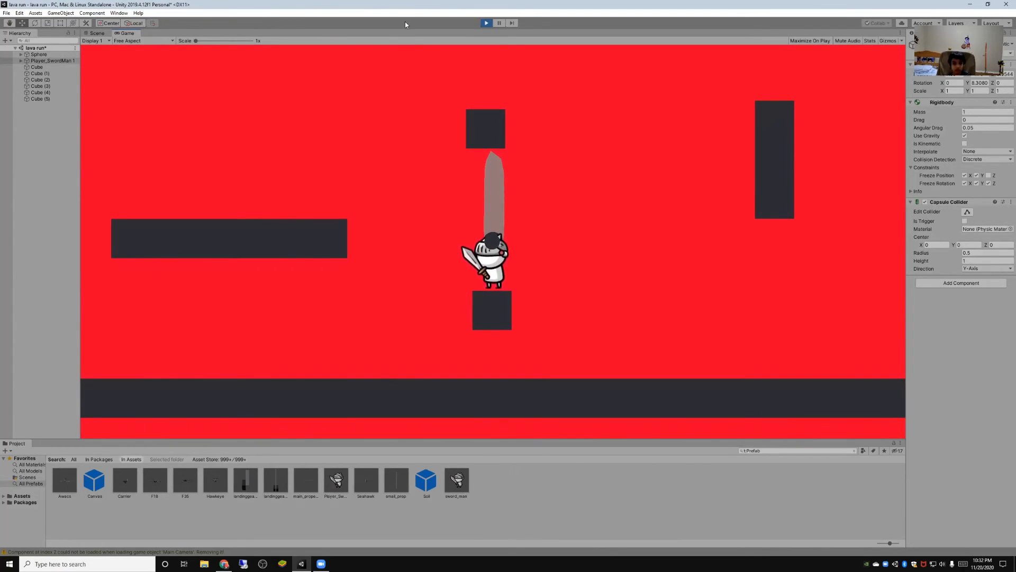
pyautogui.click(484, 22)
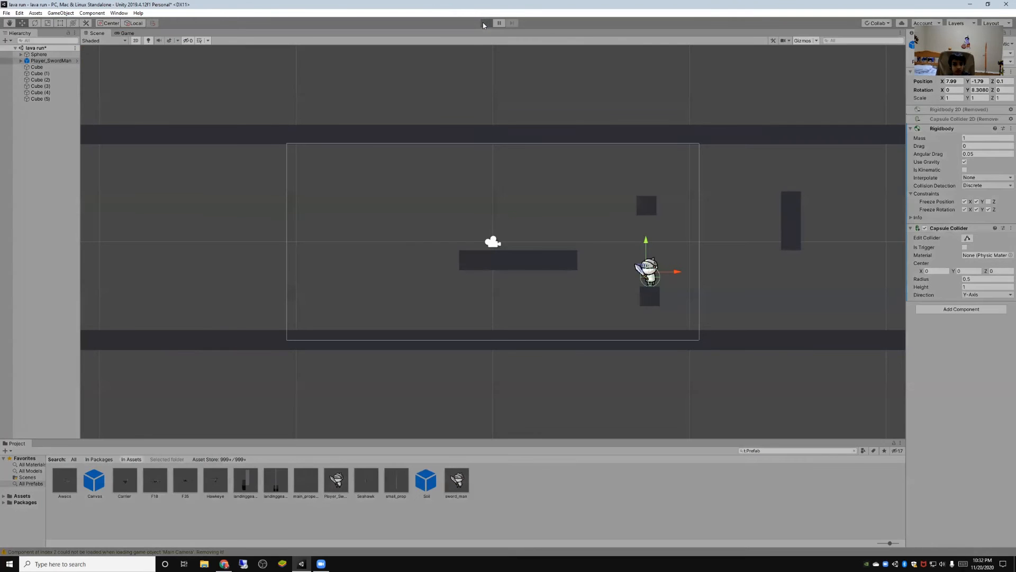
# - Playtest the ball against the swordman repeatedly, changing its Rigidbody constraints to freeze only position Z with all rotation axes free
pyautogui.hotkey('ctrl', 'p')
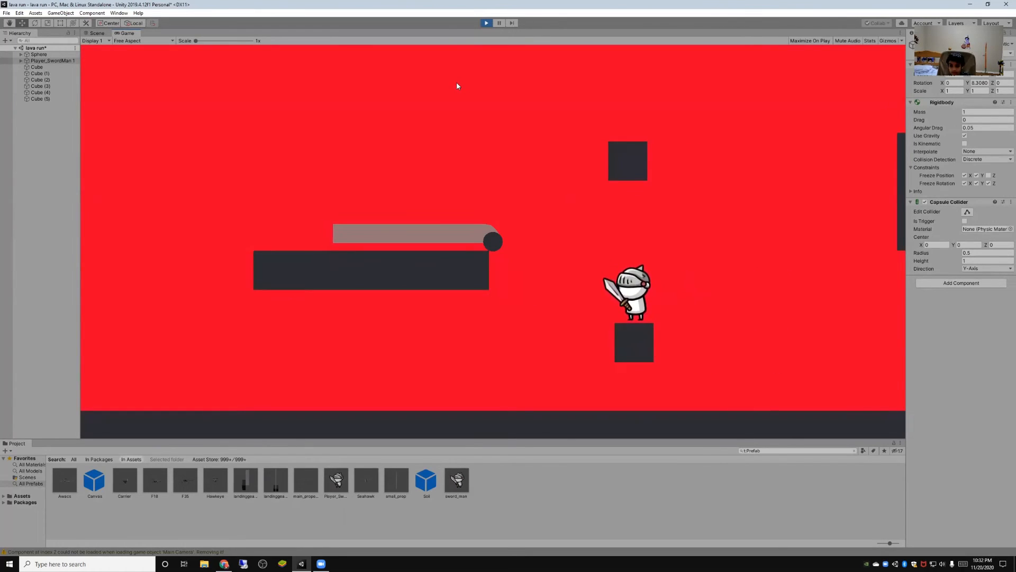
pyautogui.press('space')
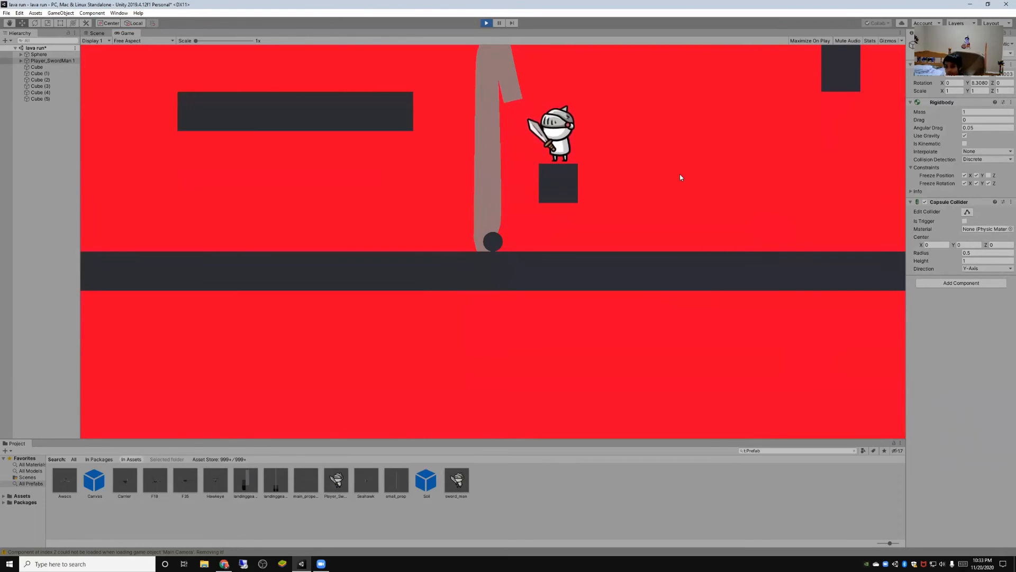
pyautogui.click(487, 24)
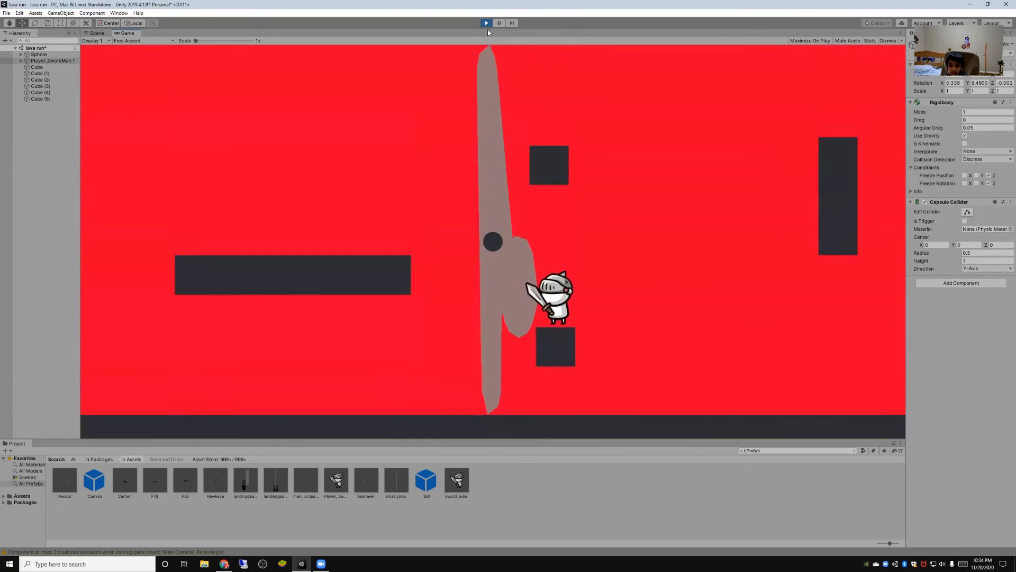
pyautogui.click(486, 23)
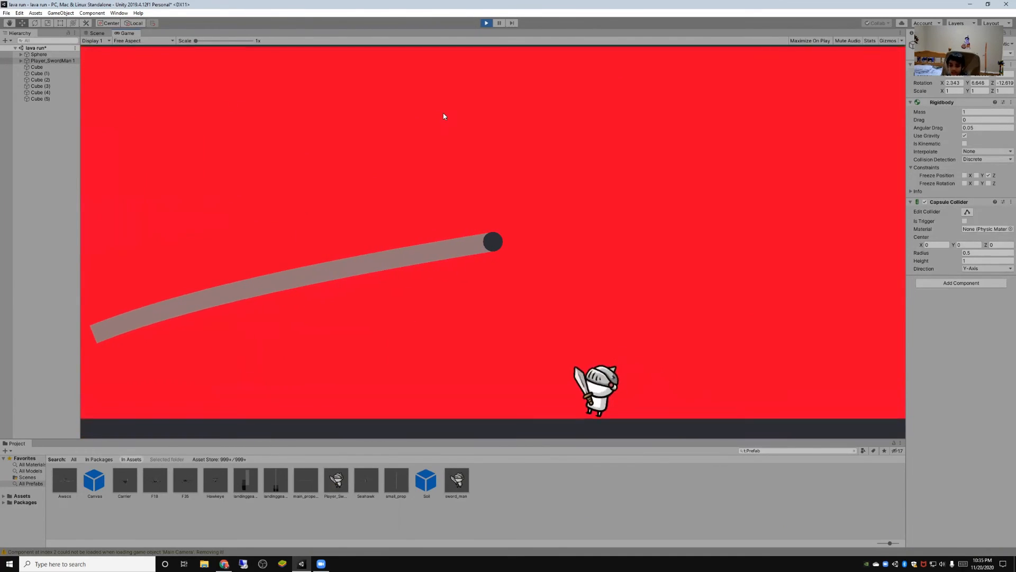
pyautogui.click(486, 22)
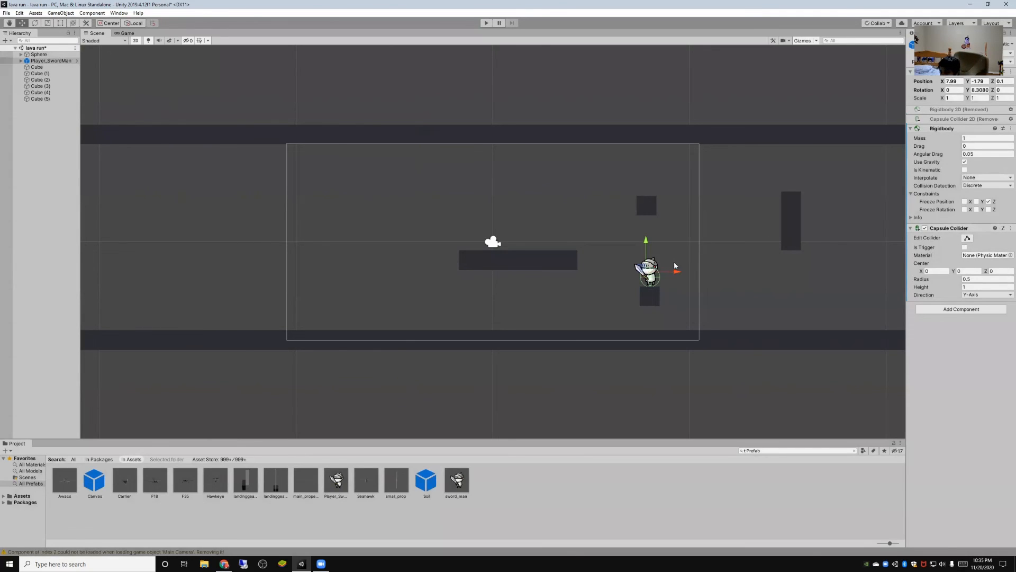
# - Stretch the swordman's Capsule Collider over its whole body, height about 1.51 and center Y about 0.256, and playtest against the ball
pyautogui.scroll(2, 765, 330)
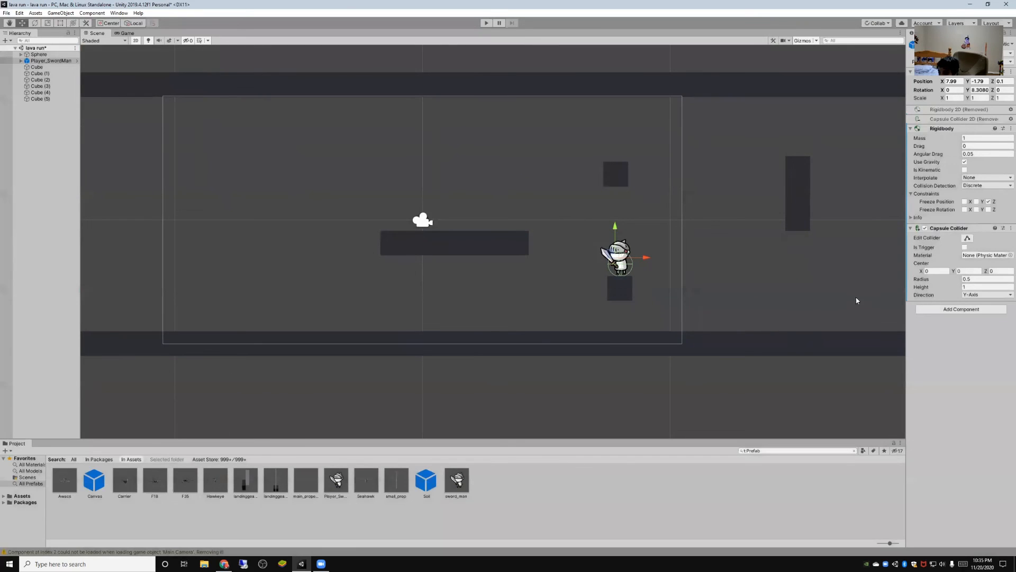
pyautogui.scroll(7, 710, 256)
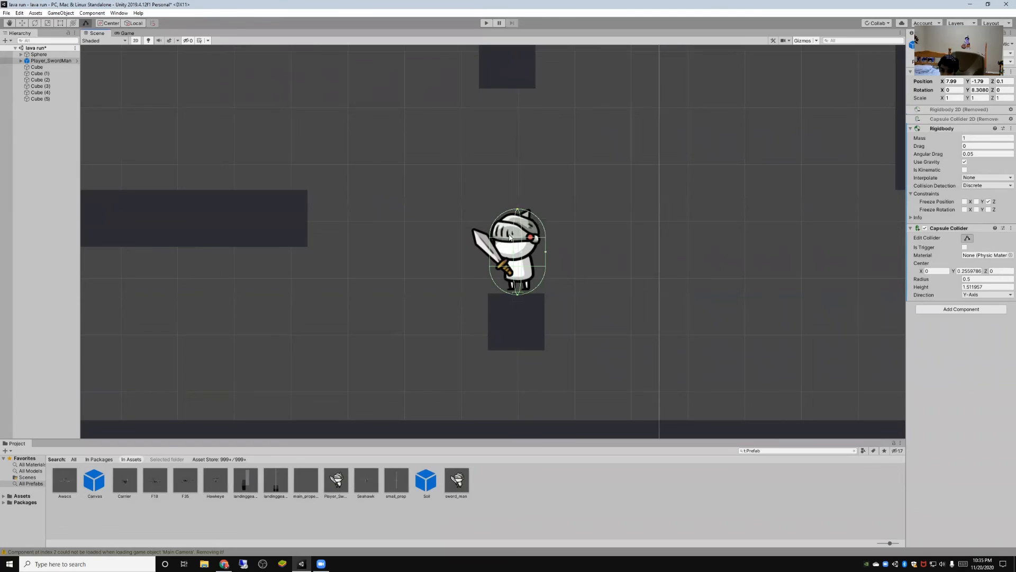
pyautogui.click(486, 24)
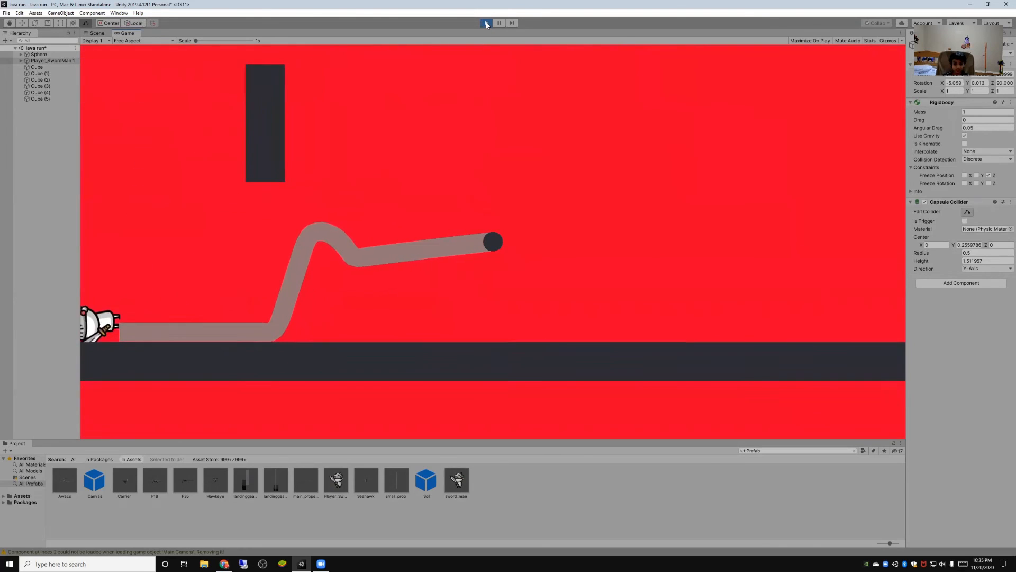
pyautogui.click(485, 23)
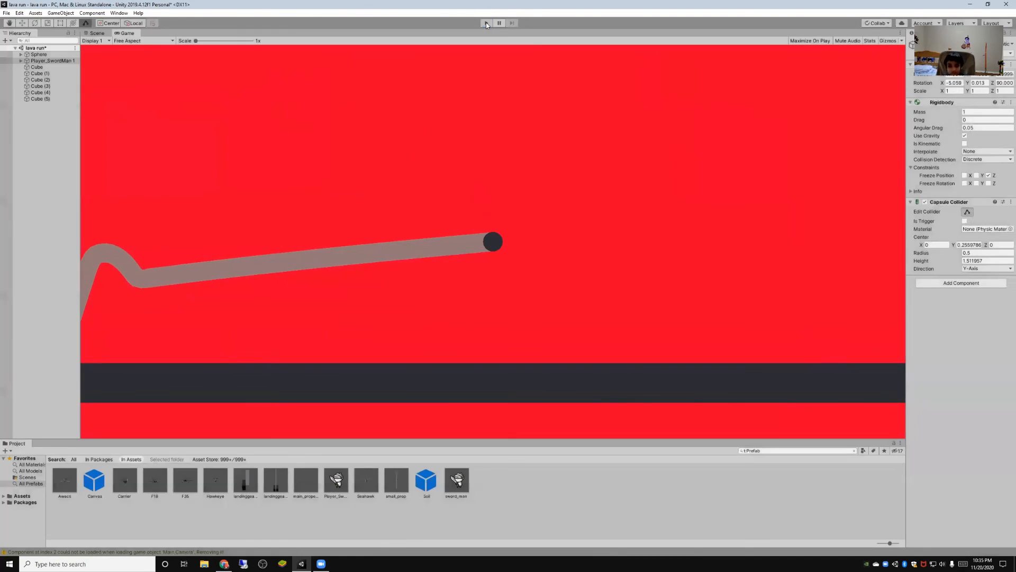
pyautogui.scroll(-10, 592, 344)
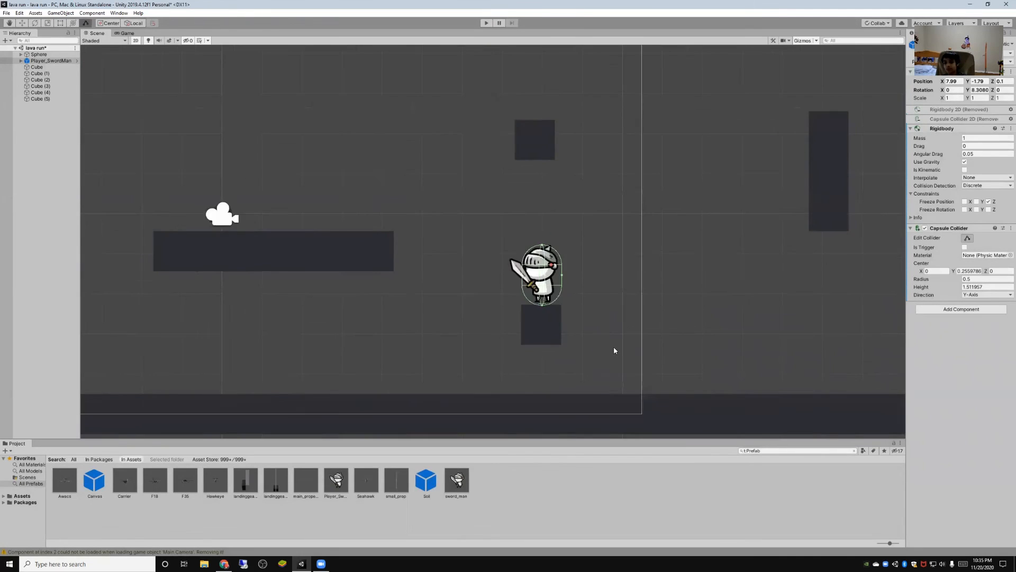
pyautogui.click(484, 26)
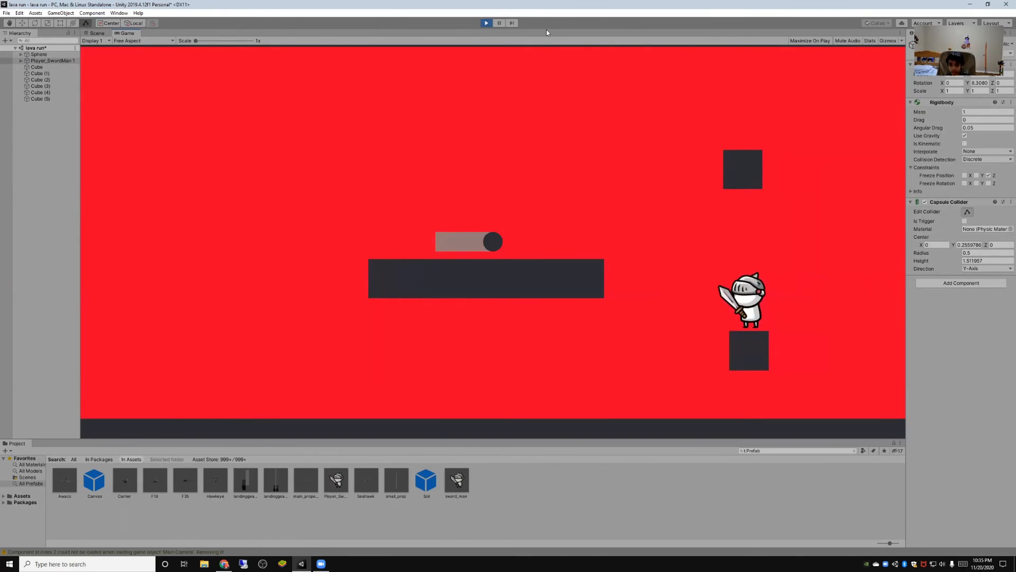
# - Place the Soil prefab in the scene at about X -12.3, Y 0.6 and playtest jumping the ball on the long platform
pyautogui.click(429, 484)
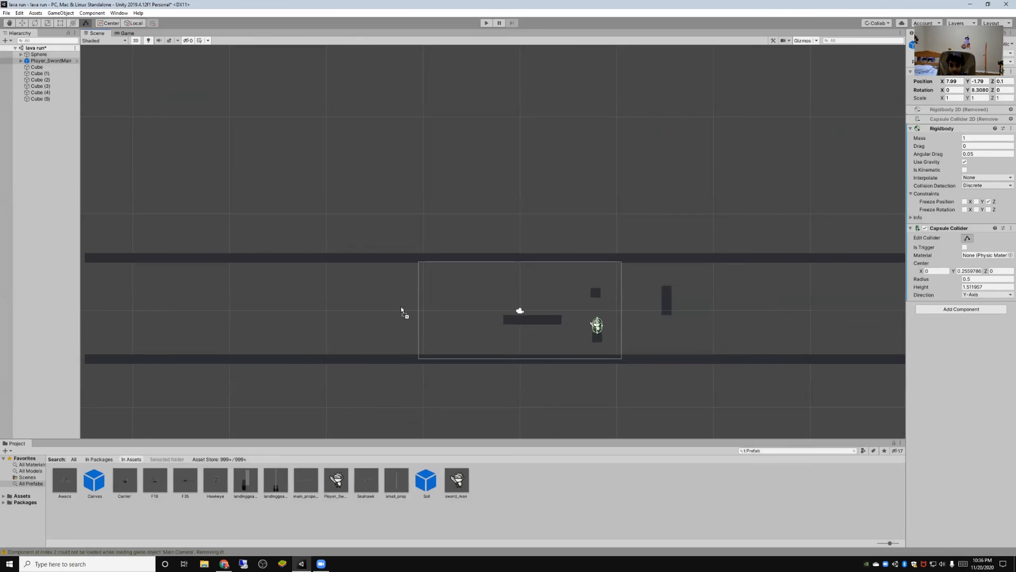
pyautogui.moveTo(401, 308); pyautogui.dragTo(401, 307)
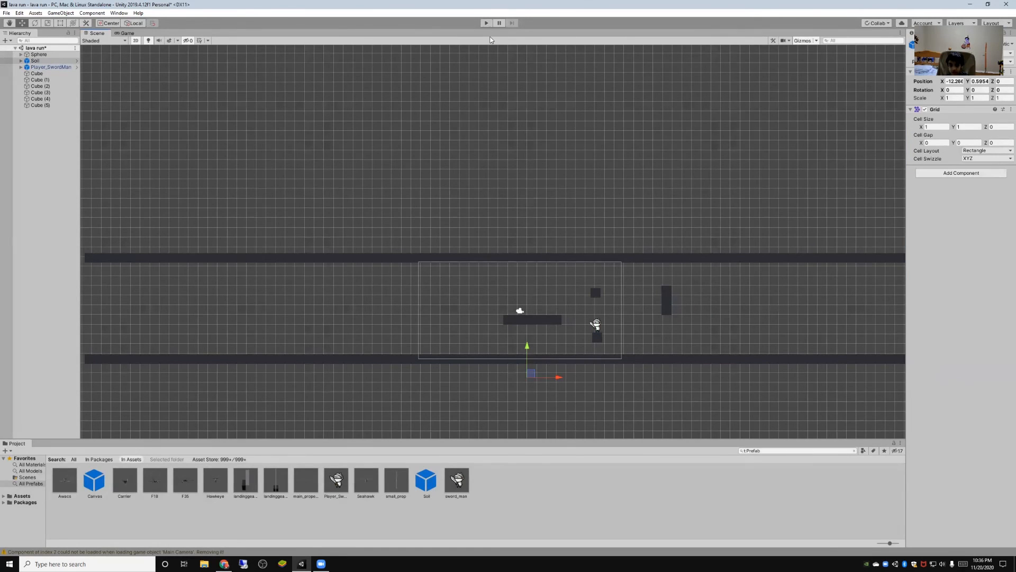
pyautogui.hotkey('ctrl', 'p')
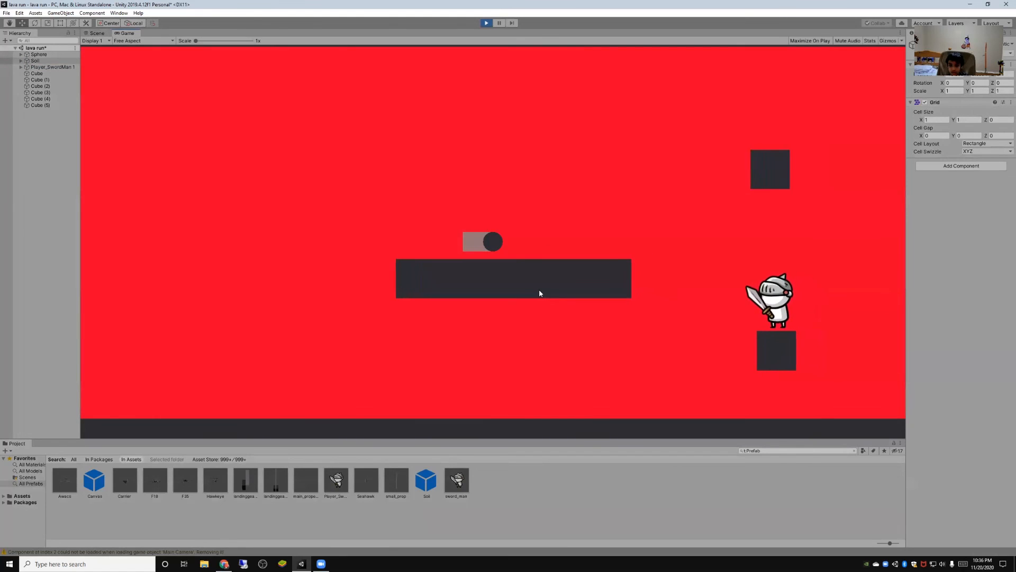
pyautogui.press('space')
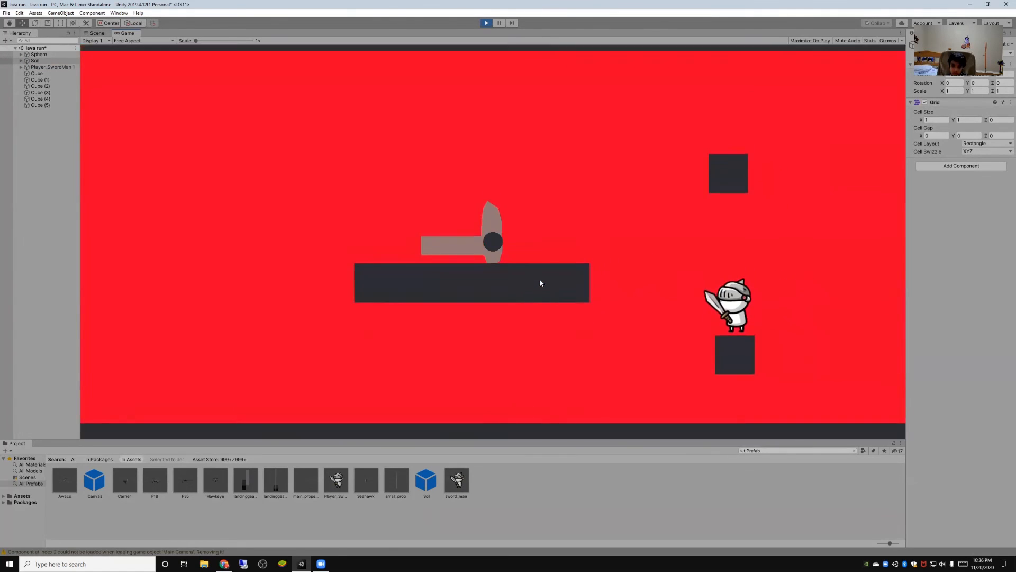
pyautogui.press('space')
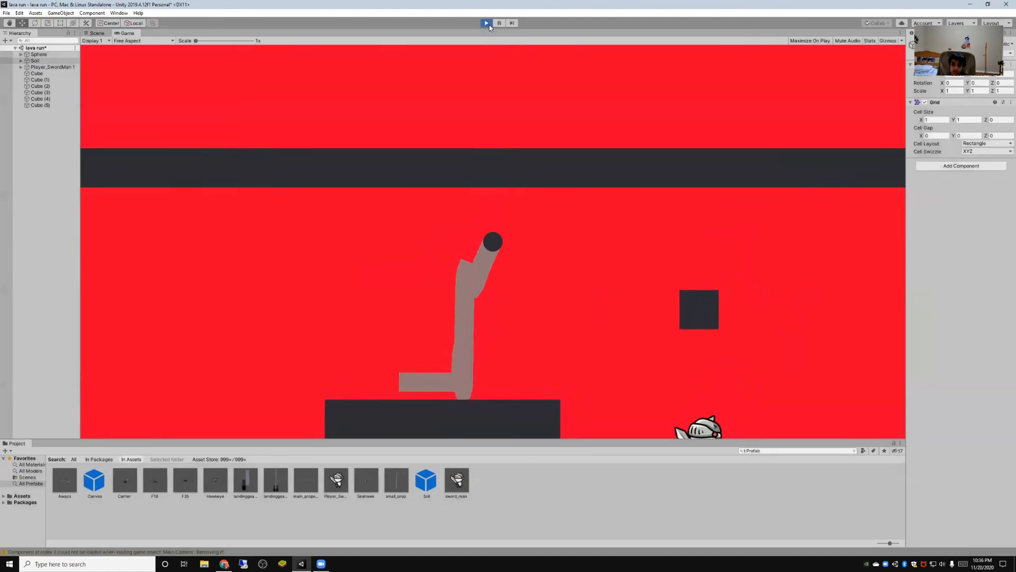
pyautogui.click(487, 24)
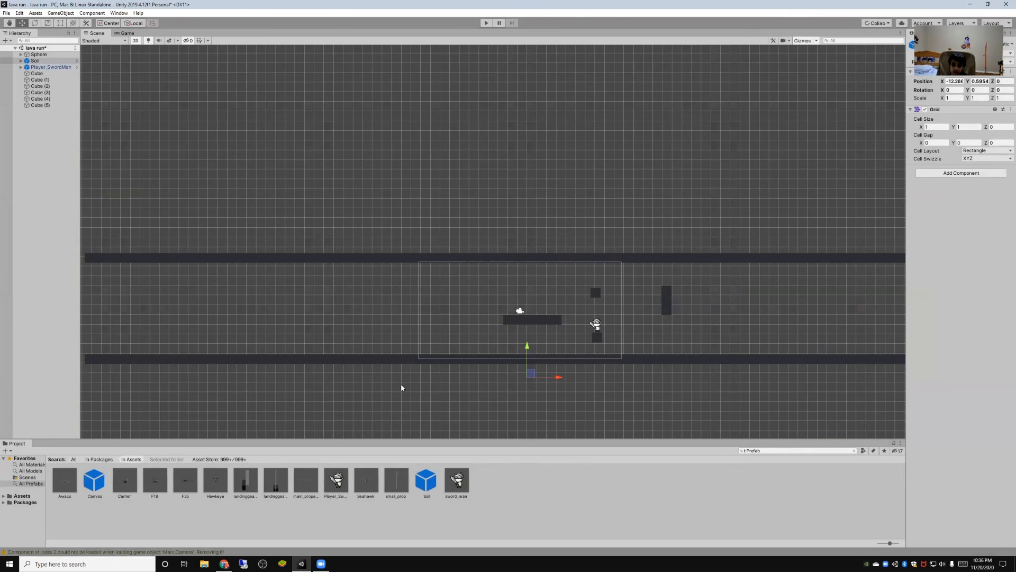
# - Add a second Soil prefab instance at about X -12, Y 3.5 and inspect its Layer1 tilemap
pyautogui.moveTo(412, 317); pyautogui.dragTo(402, 275)
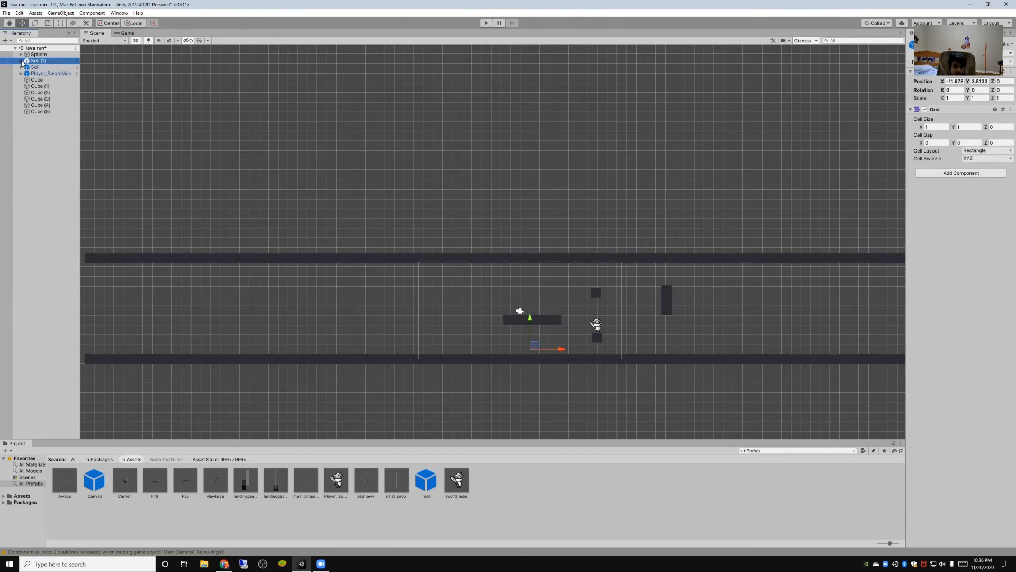
pyautogui.click(44, 68)
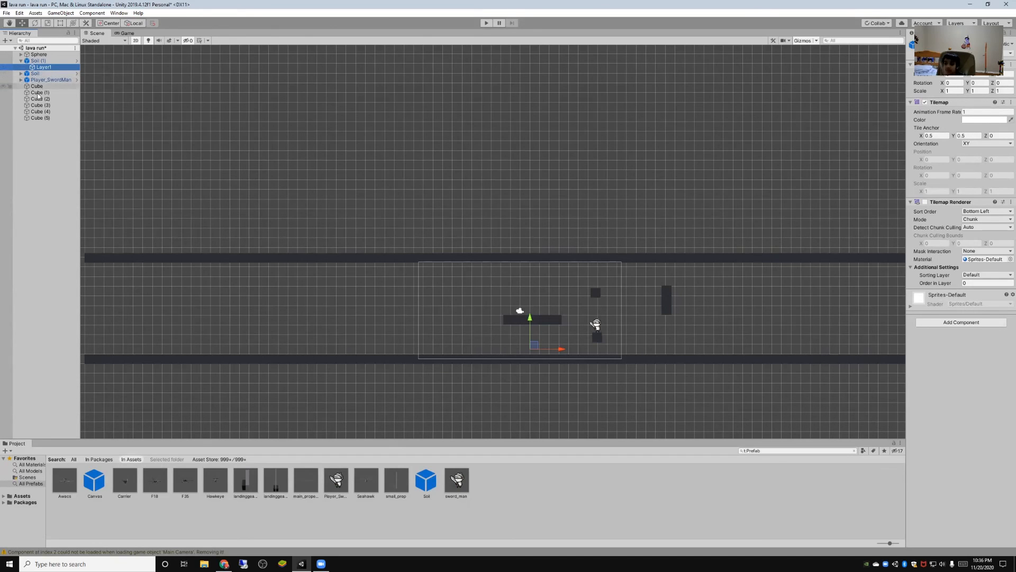
pyautogui.click(34, 61)
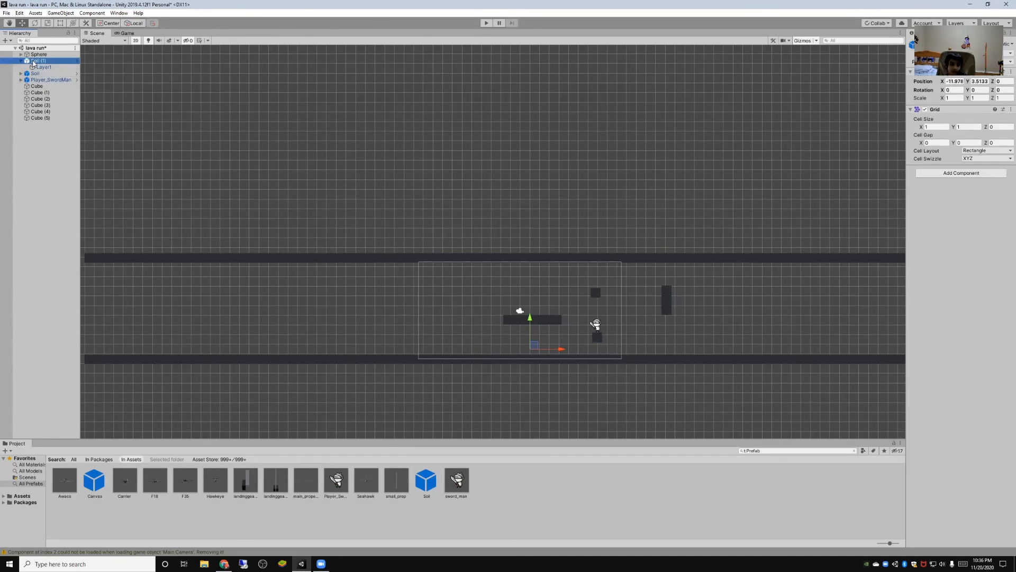
# - Delete both Soil instances from the scene
pyautogui.rightClick(43, 62)
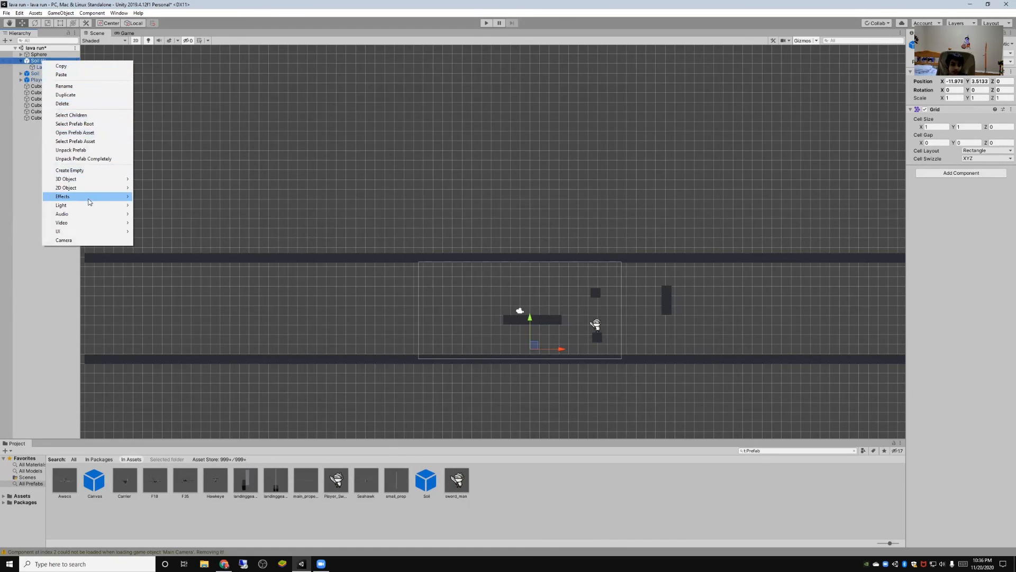
pyautogui.click(63, 103)
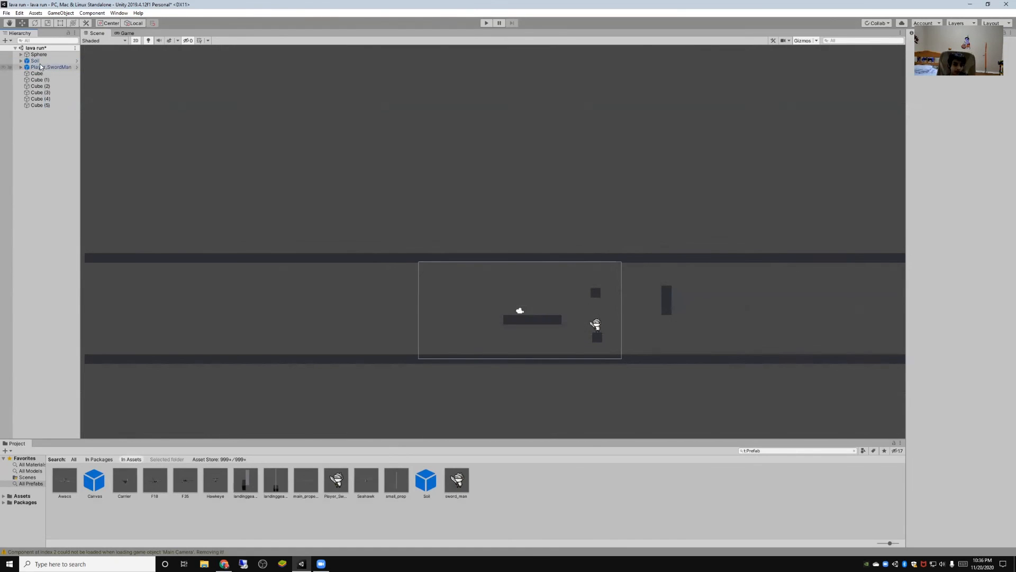
pyautogui.rightClick(36, 61)
pyautogui.click(63, 104)
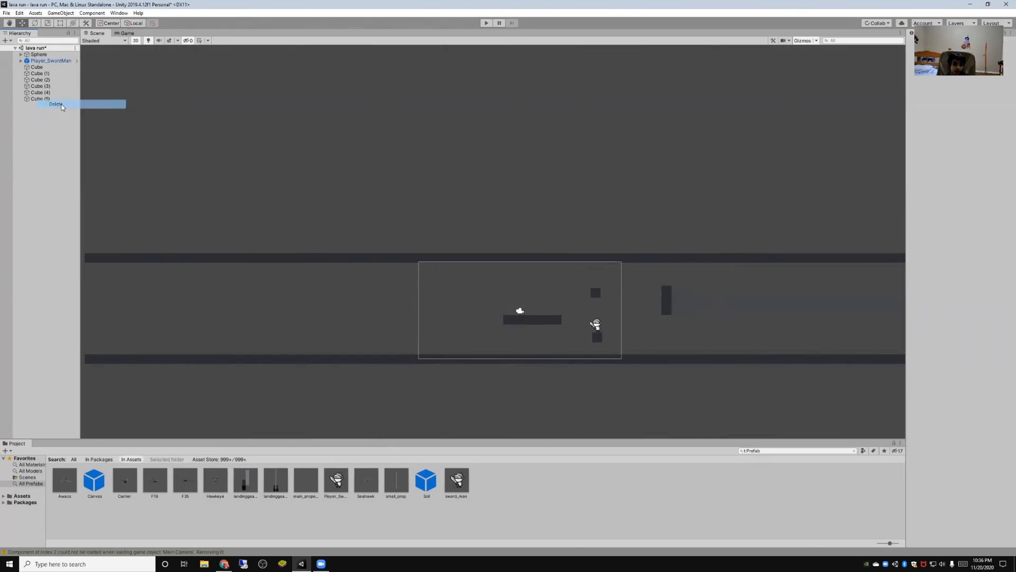